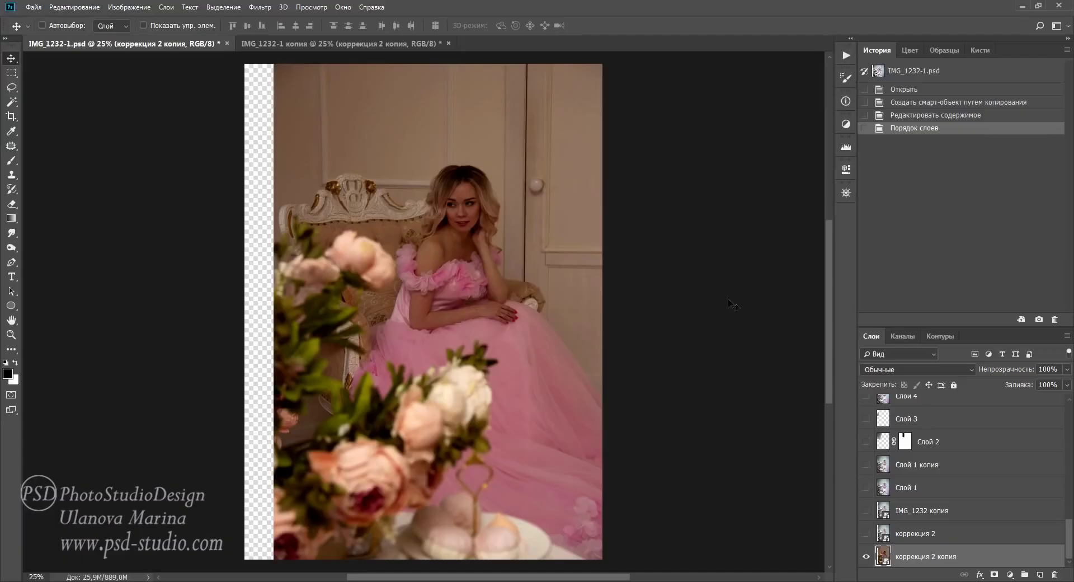
# - Toggle the коррекция 2 layer to compare its cooler grade with the original
pyautogui.click(867, 533)
pyautogui.click(866, 533)
pyautogui.click(866, 535)
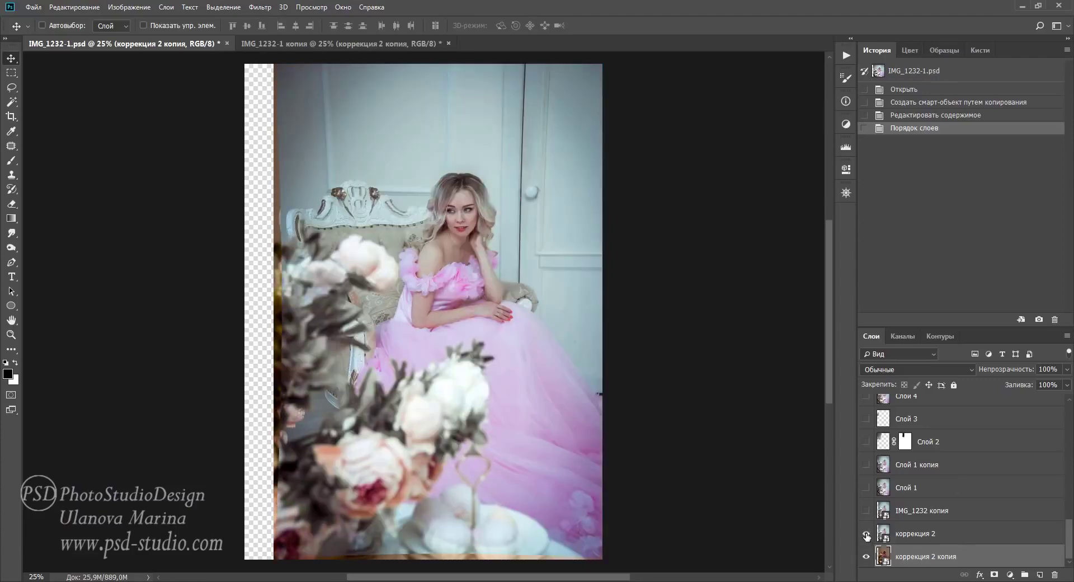
# - Reset коррекция 2's Camera Raw settings and apply the СТУДИЯ_желтые preset
pyautogui.click(866, 534)
pyautogui.doubleClick(883, 533)
pyautogui.click(801, 122)
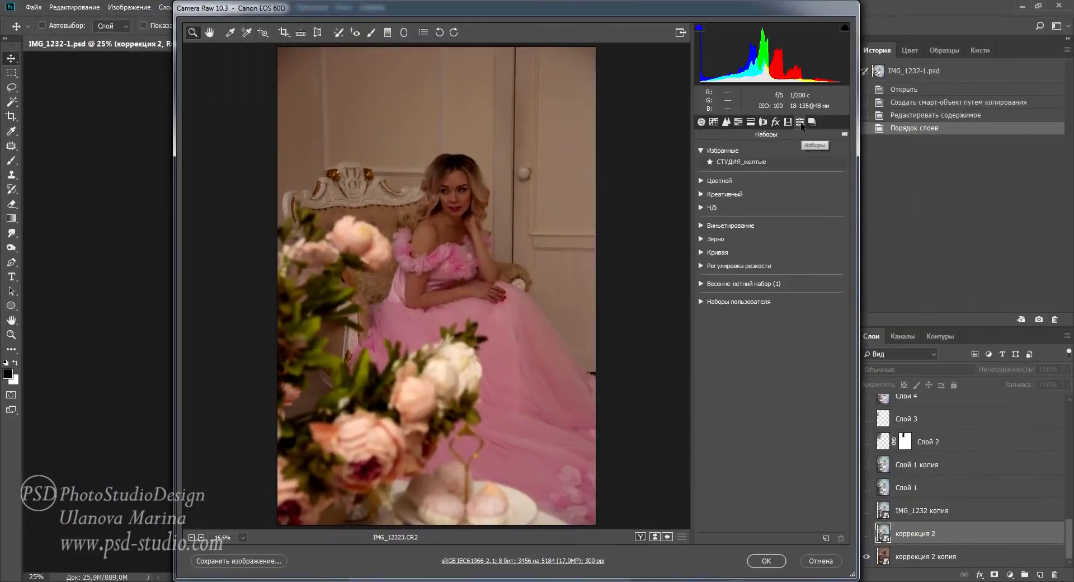
pyautogui.click(775, 164)
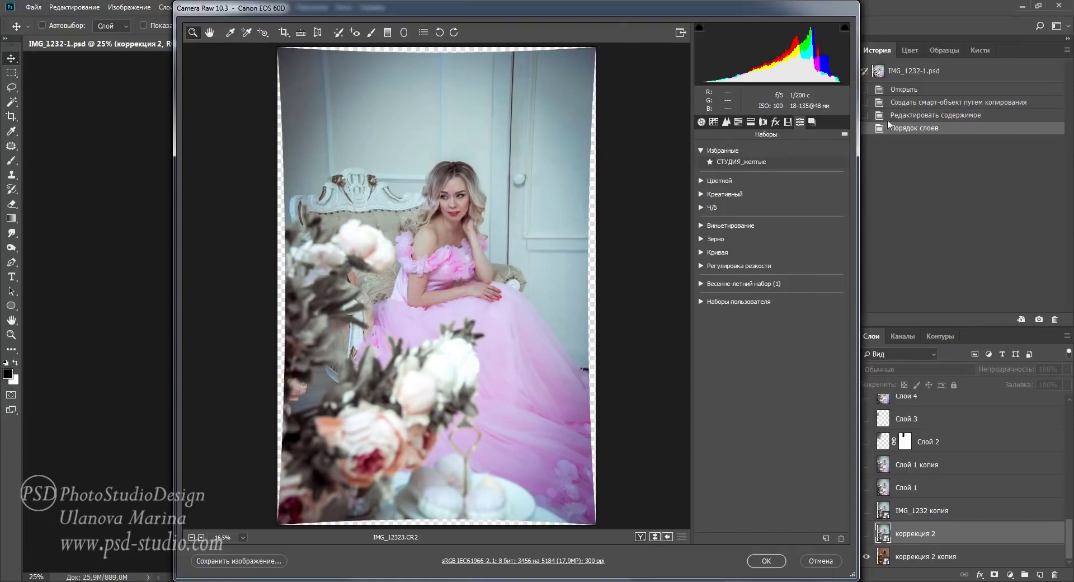
pyautogui.click(844, 134)
pyautogui.click(878, 160)
pyautogui.click(764, 165)
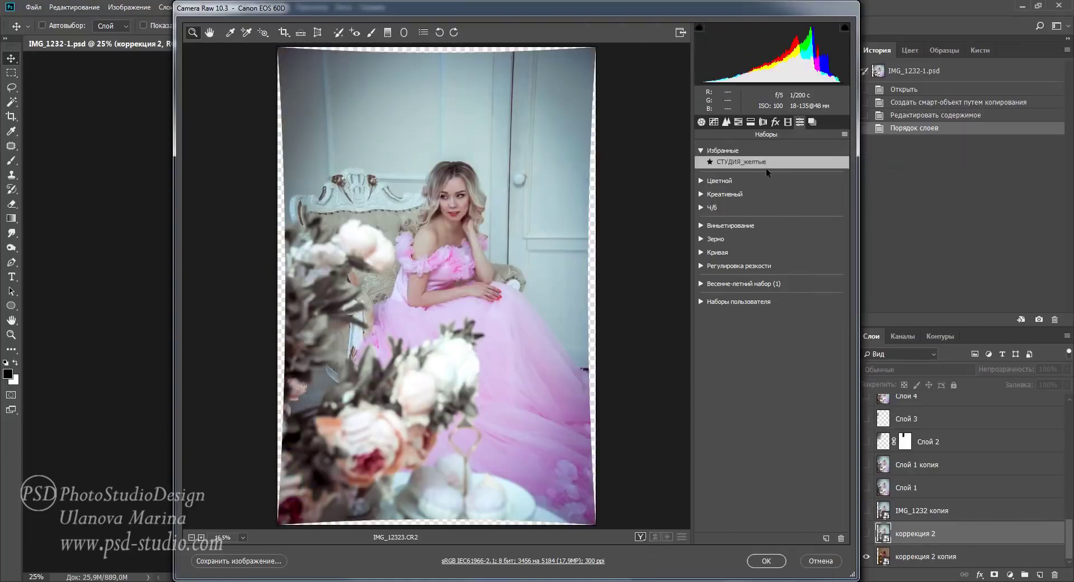
pyautogui.click(766, 561)
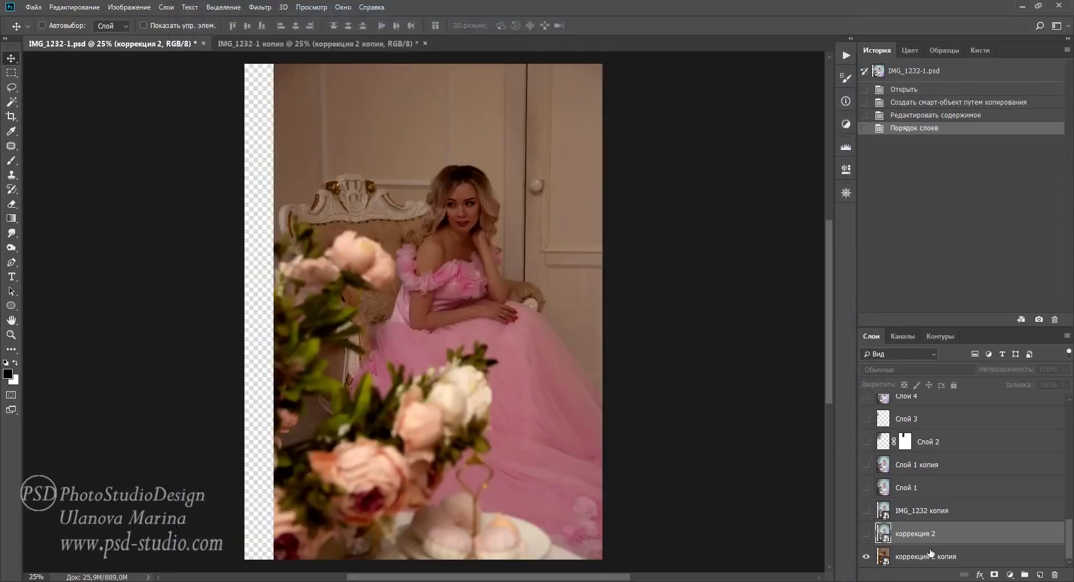
# - Show коррекция 2, hide коррекция 2 копия, and briefly preview Слой 1
pyautogui.click(869, 533)
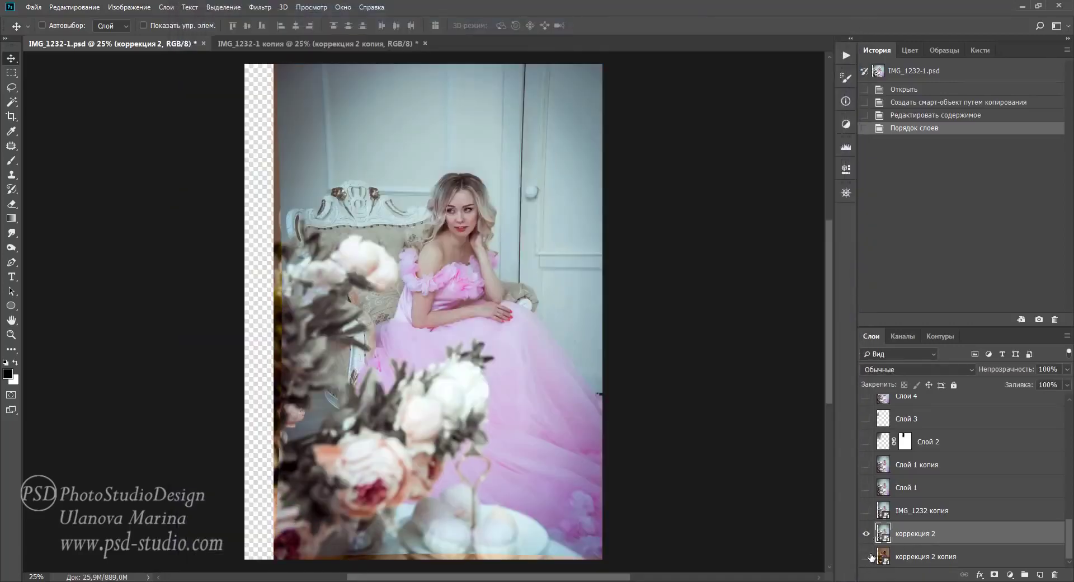
pyautogui.click(868, 555)
pyautogui.click(866, 487)
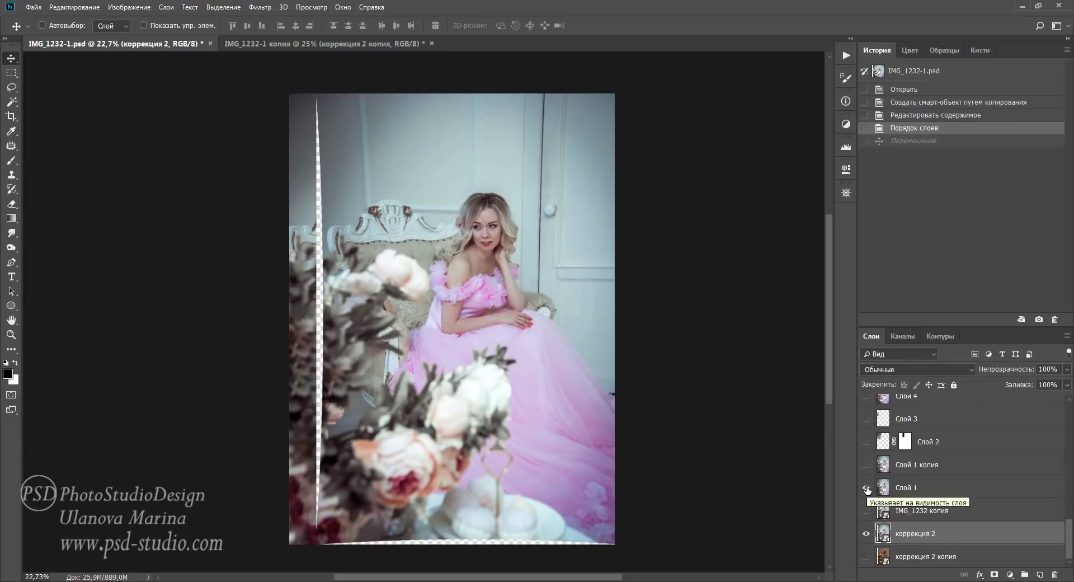
pyautogui.click(867, 488)
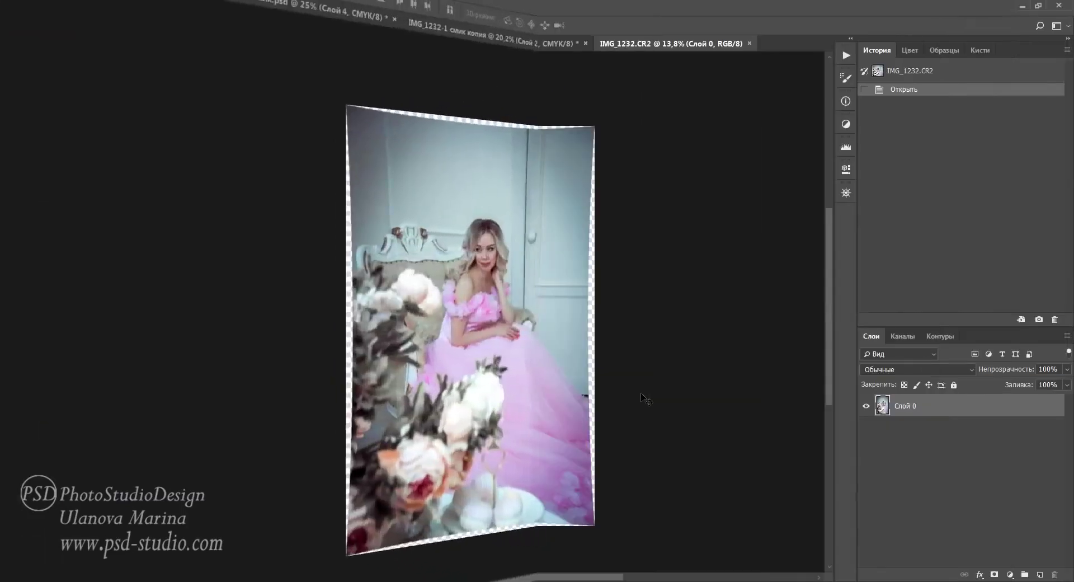
# - Duplicate Слой 0 and content-aware crop it, extending the left edge to fill transparent areas
pyautogui.moveTo(1004, 411); pyautogui.dragTo(1039, 575)
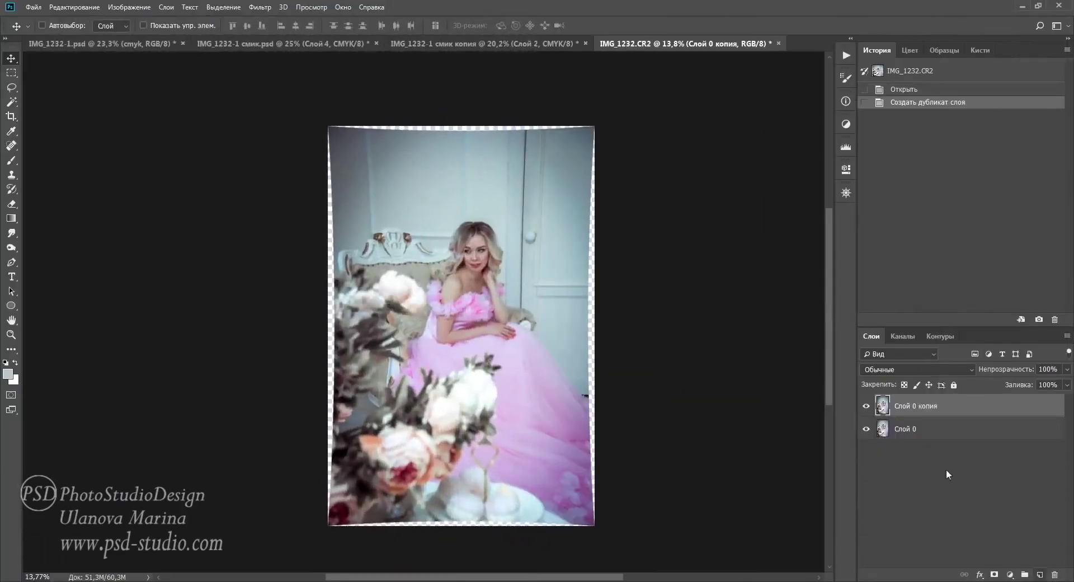
pyautogui.click(11, 116)
pyautogui.click(544, 26)
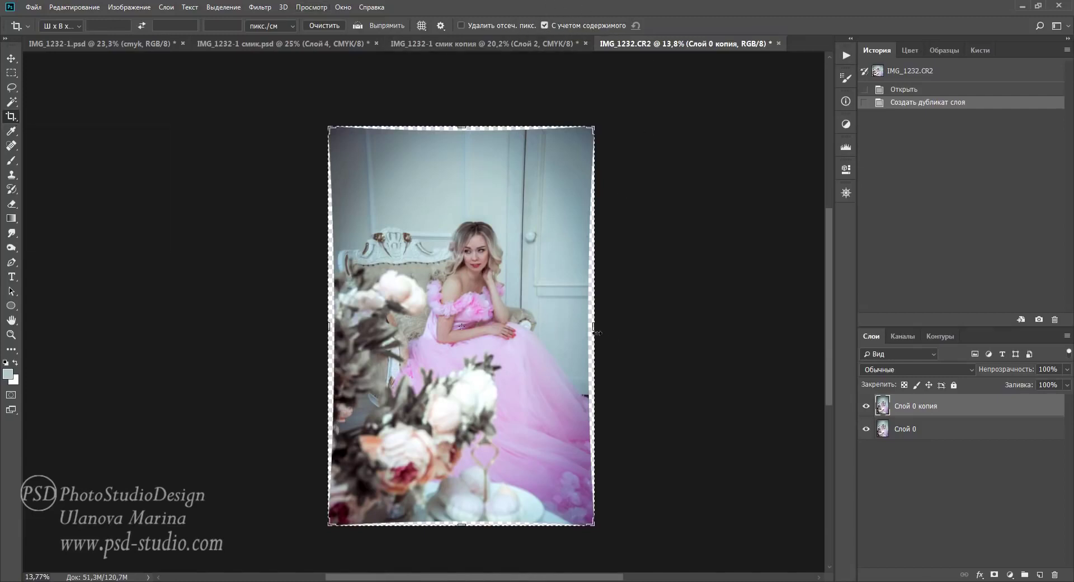
pyautogui.moveTo(594, 327); pyautogui.dragTo(578, 327)
pyautogui.moveTo(346, 327); pyautogui.dragTo(324, 327)
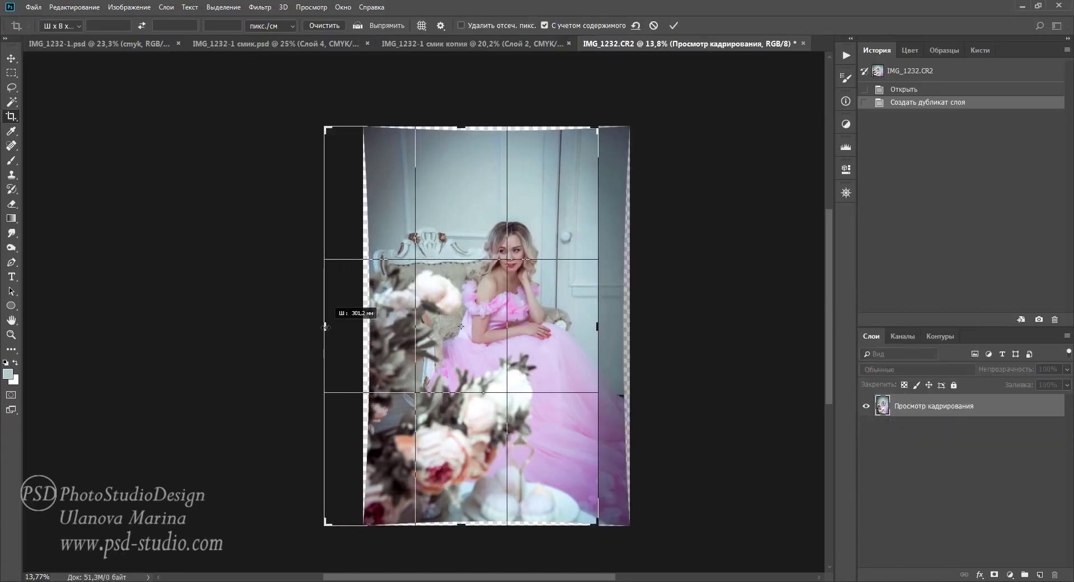
pyautogui.moveTo(459, 127); pyautogui.dragTo(460, 134)
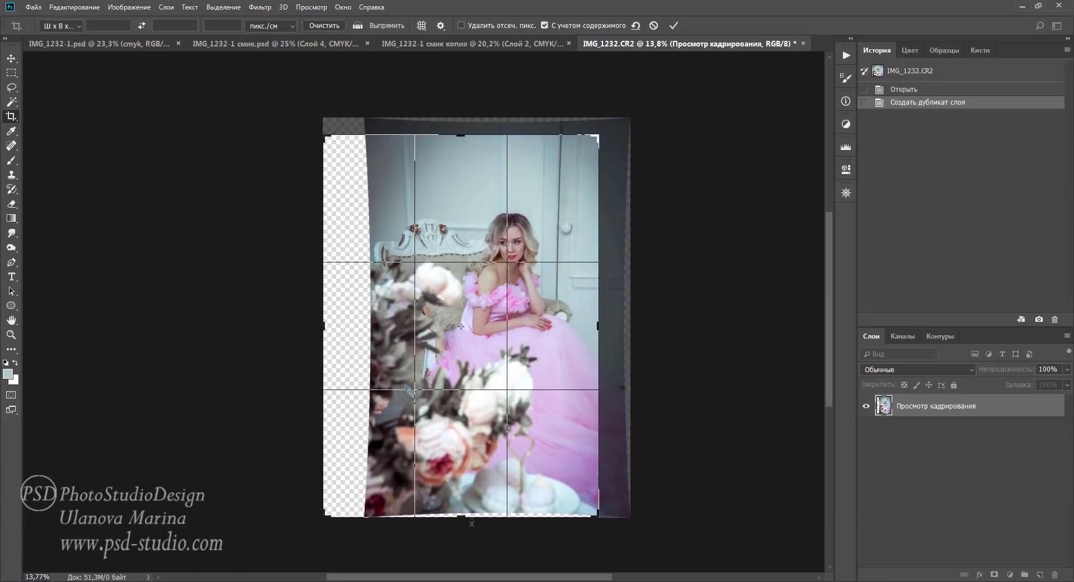
pyautogui.moveTo(464, 518); pyautogui.dragTo(463, 516)
pyautogui.press('Return')
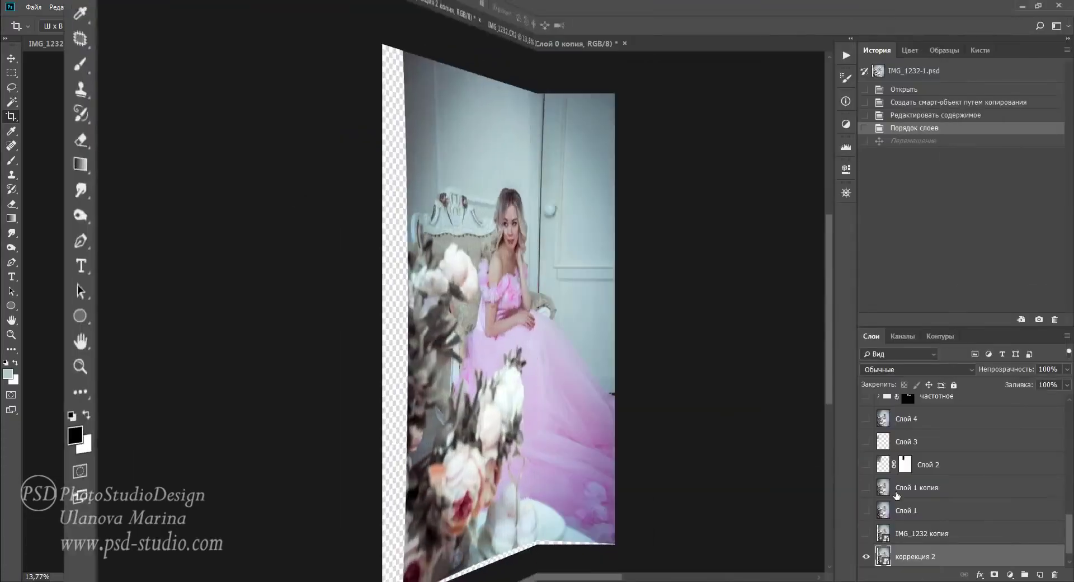
# - Show Слой 1 and stamp all visible layers into a new merged layer
pyautogui.click(865, 510)
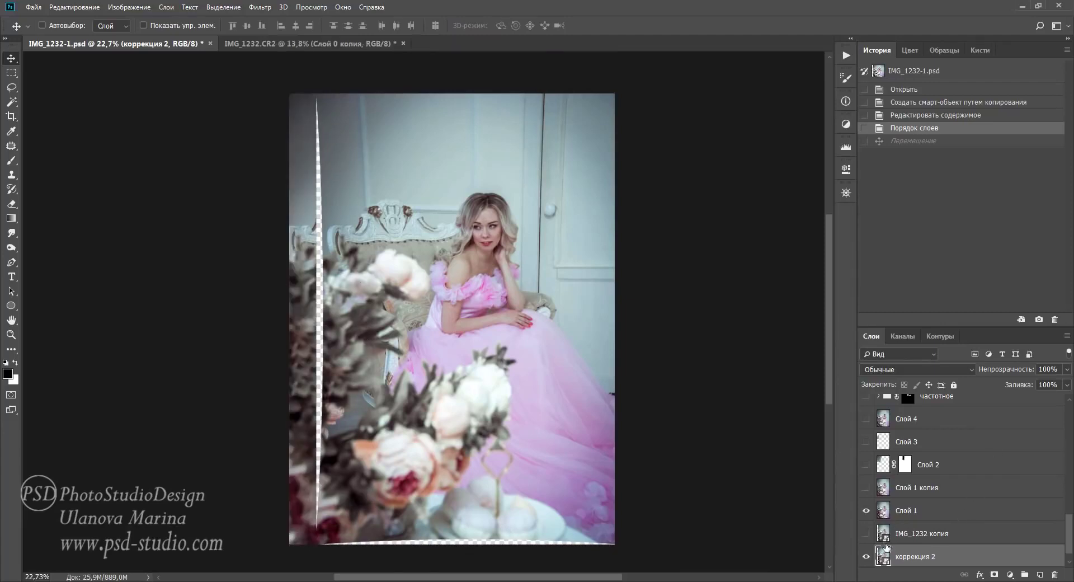
pyautogui.click(907, 511)
pyautogui.hotkey('ctrl', 'shift', 'alt', 'e')
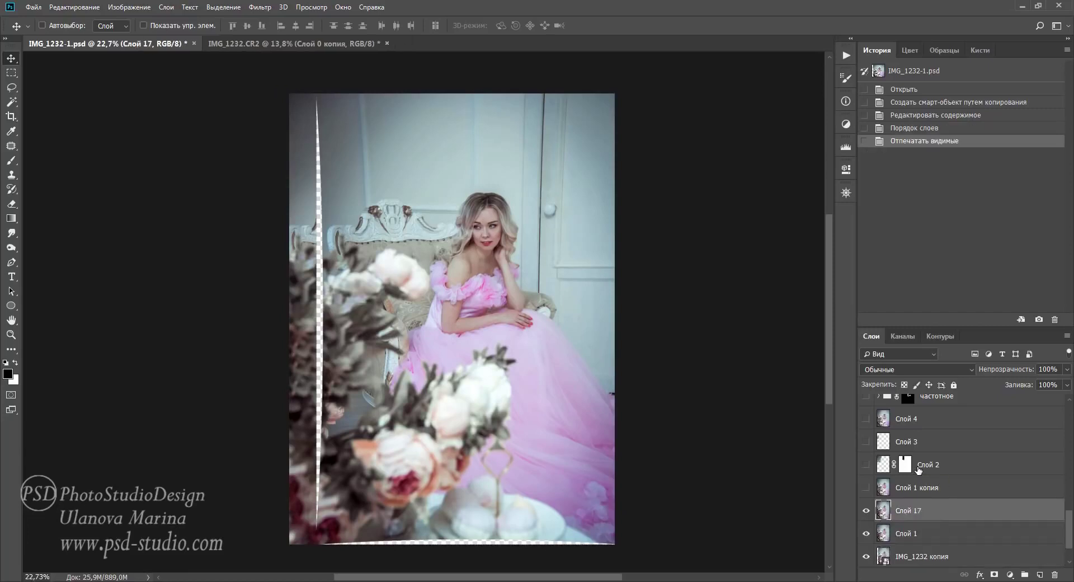
# - Spot-heal the left and bottom edges, then revert to Порядок слоев and show Слой 1 копия
pyautogui.click(11, 147)
pyautogui.click(35, 145)
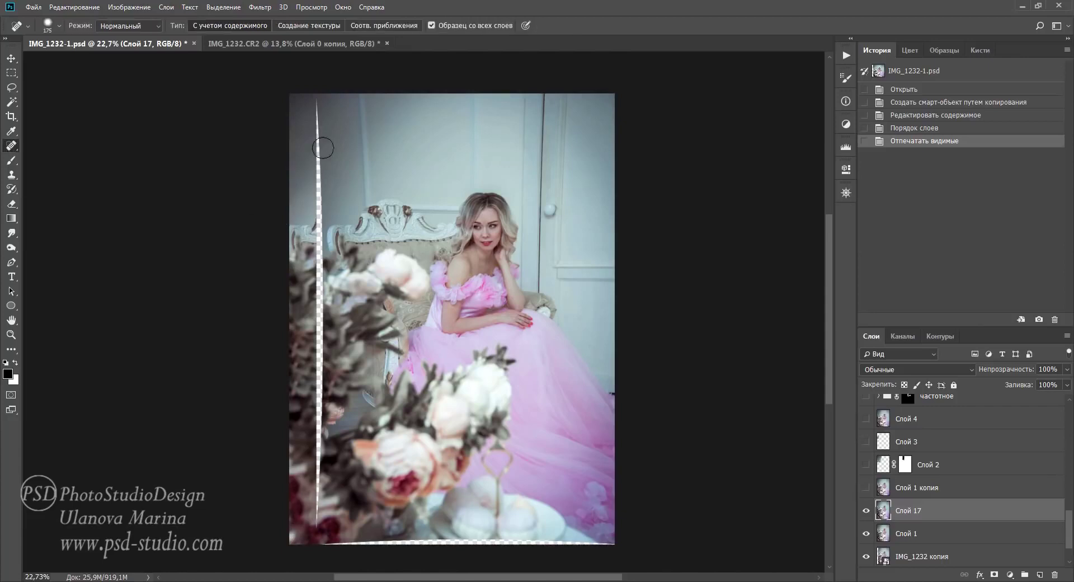
pyautogui.moveTo(317, 129); pyautogui.dragTo(320, 542)
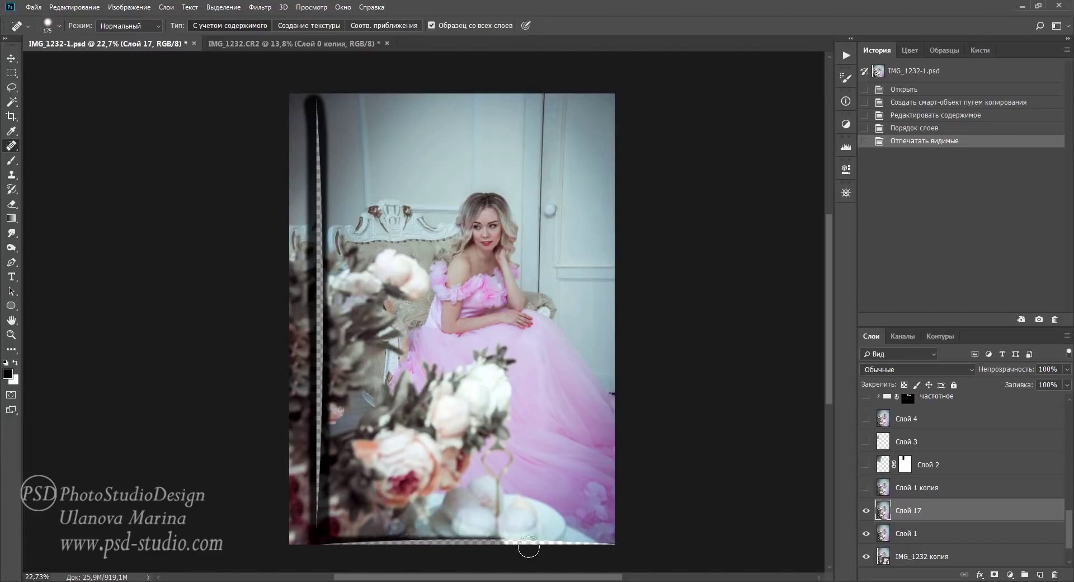
pyautogui.moveTo(320, 542); pyautogui.dragTo(628, 545)
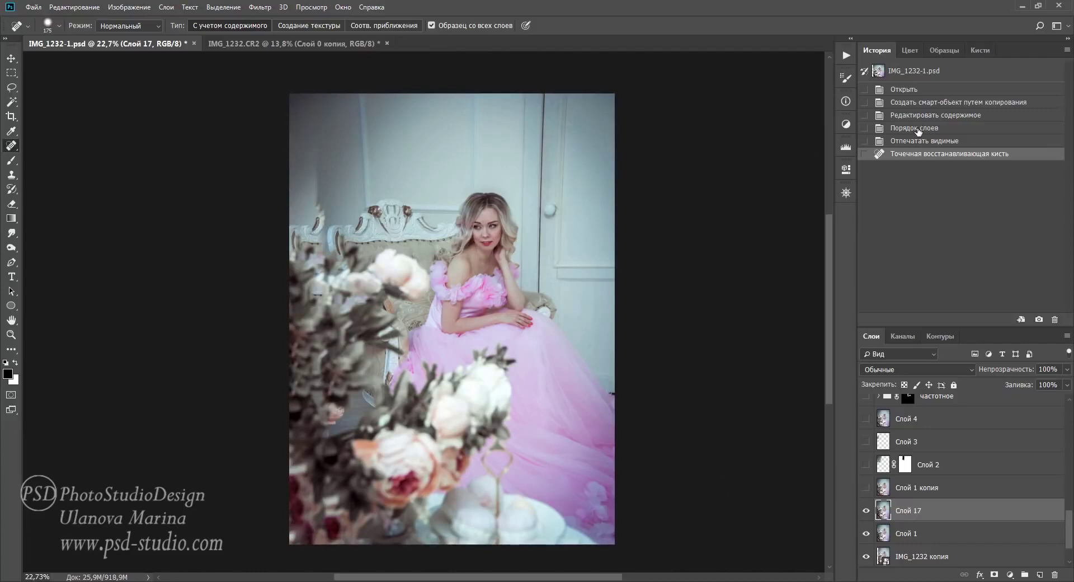
pyautogui.click(918, 128)
pyautogui.click(867, 465)
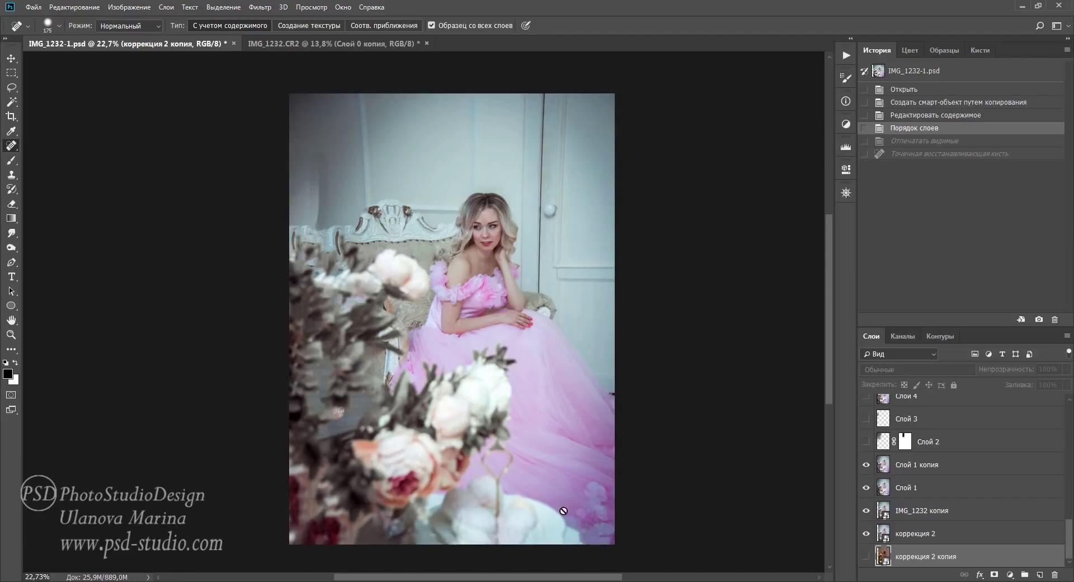
# - Turn on the Слой 2 and Слой 3 retouching, undoing an accidental move
pyautogui.click(866, 442)
pyautogui.click(883, 442)
pyautogui.press('v')
pyautogui.click(866, 418)
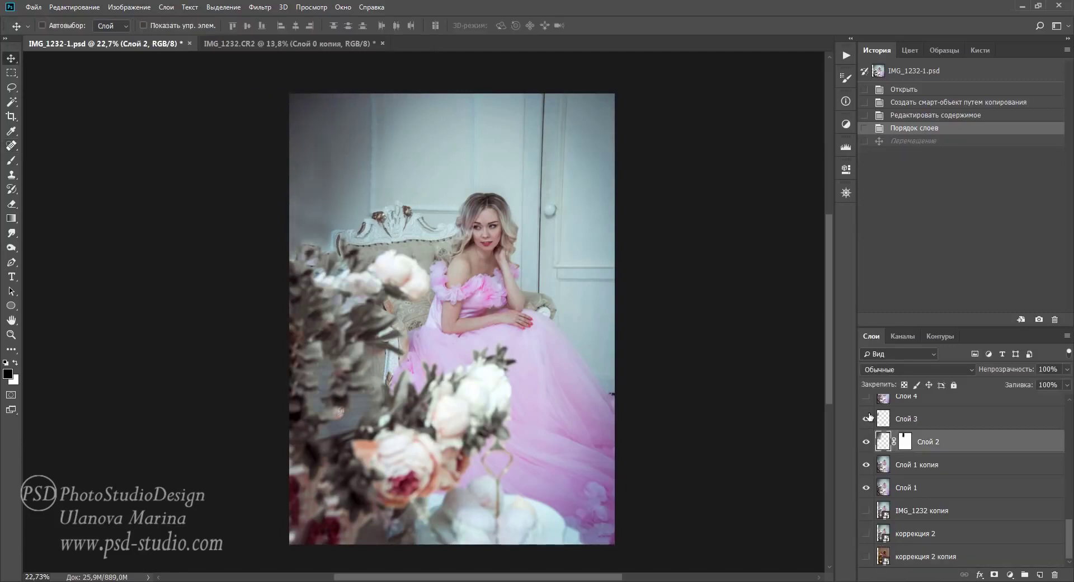
pyautogui.scroll(2, 866, 418)
pyautogui.click(866, 464)
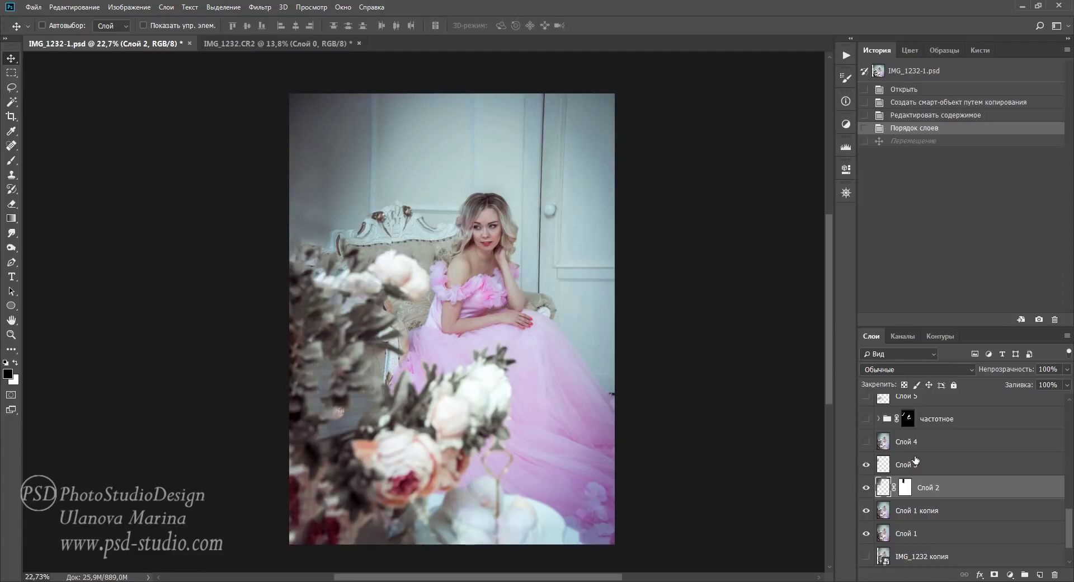
pyautogui.click(915, 464)
pyautogui.moveTo(322, 168); pyautogui.dragTo(327, 168)
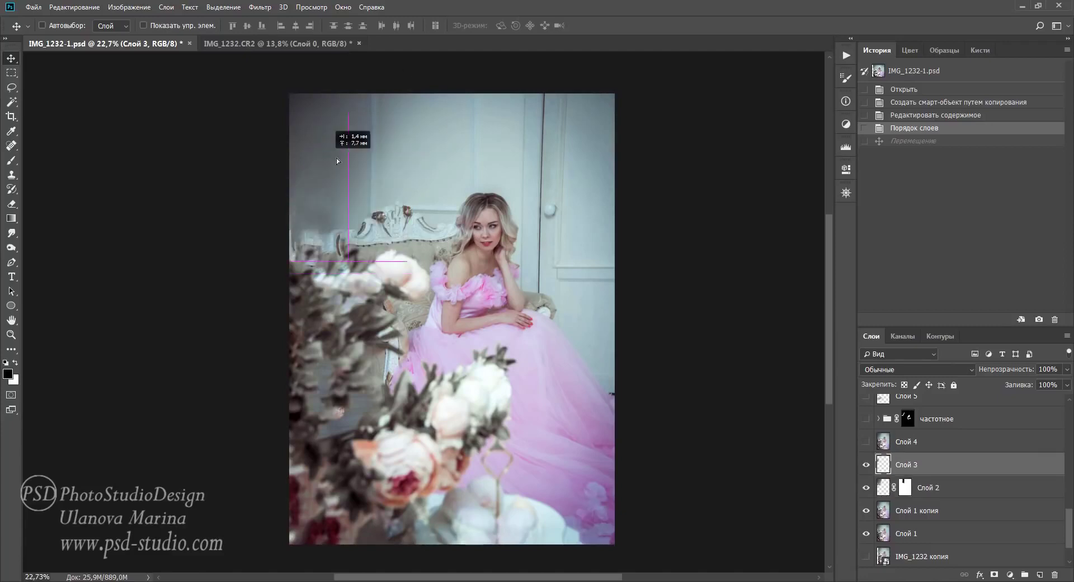
pyautogui.hotkey('ctrl', 'z')
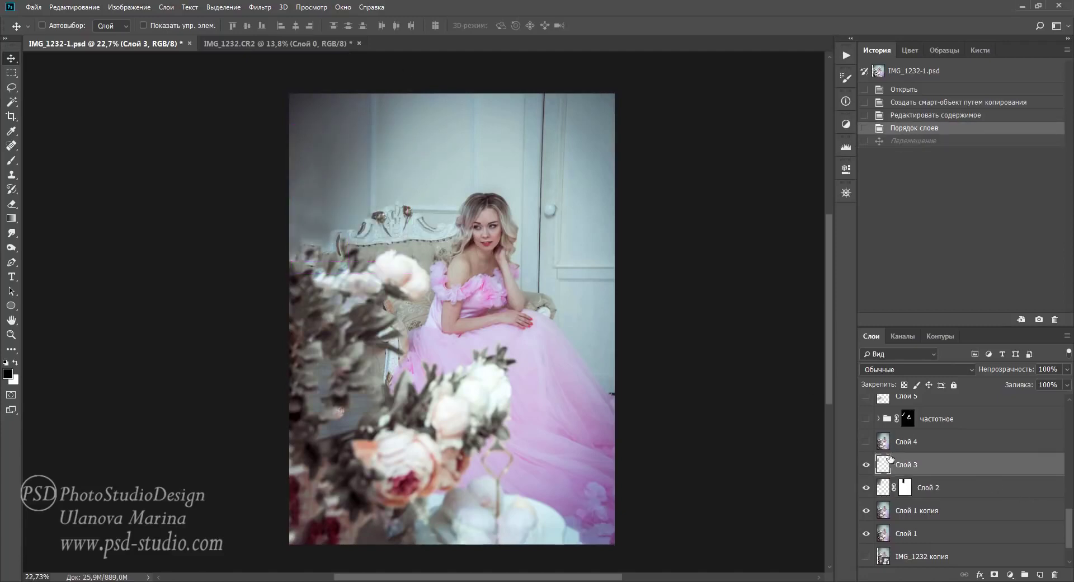
# - Turn on Слой 4 and compare against the warm original layer alone
pyautogui.click(866, 441)
pyautogui.click(915, 441)
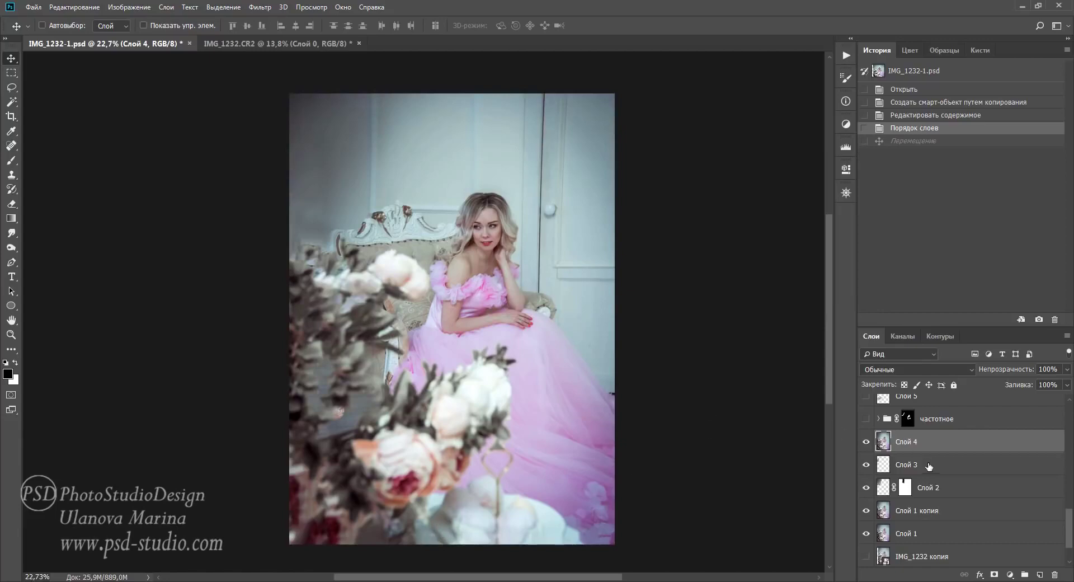
pyautogui.scroll(-1, 929, 465)
pyautogui.keyDown('alt'); pyautogui.click(866, 556); pyautogui.keyUp('alt')
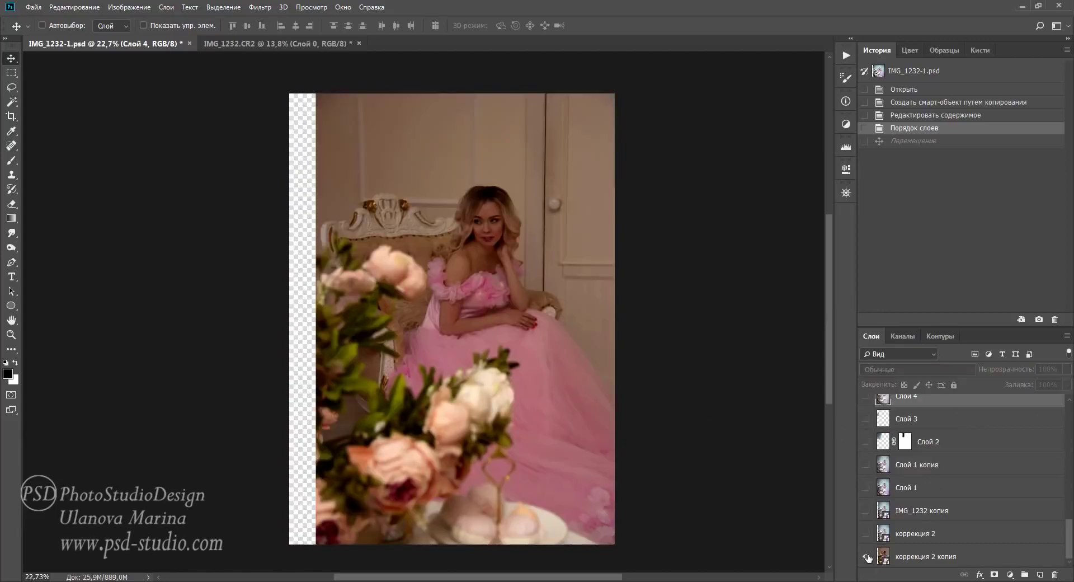
pyautogui.keyDown('alt'); pyautogui.click(867, 555); pyautogui.keyUp('alt')
# - Toggle the частотное group to compare, leave it on, and expand its layers
pyautogui.scroll(2, 869, 503)
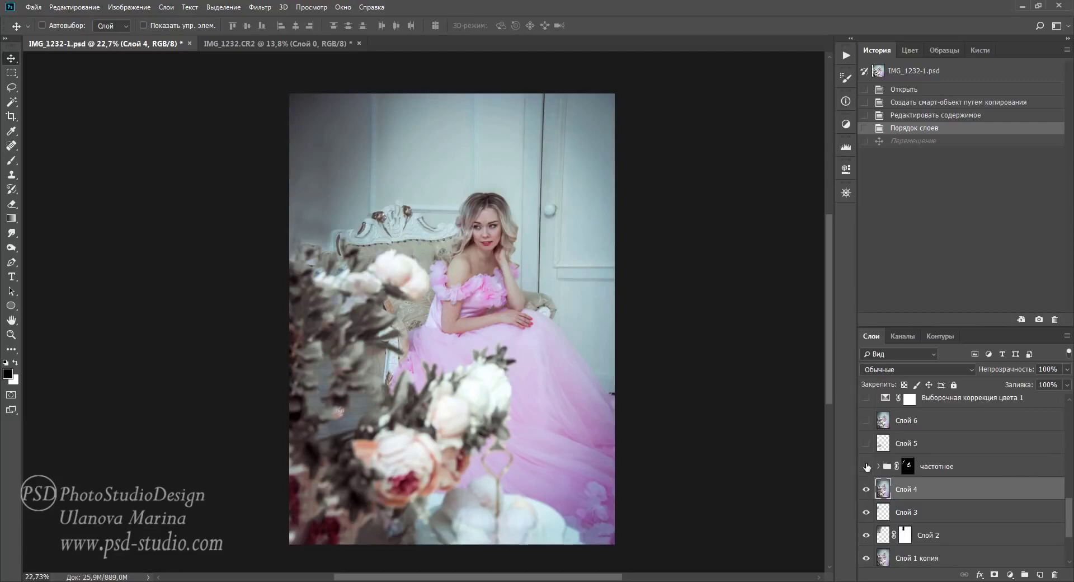
pyautogui.click(866, 466)
pyautogui.click(866, 465)
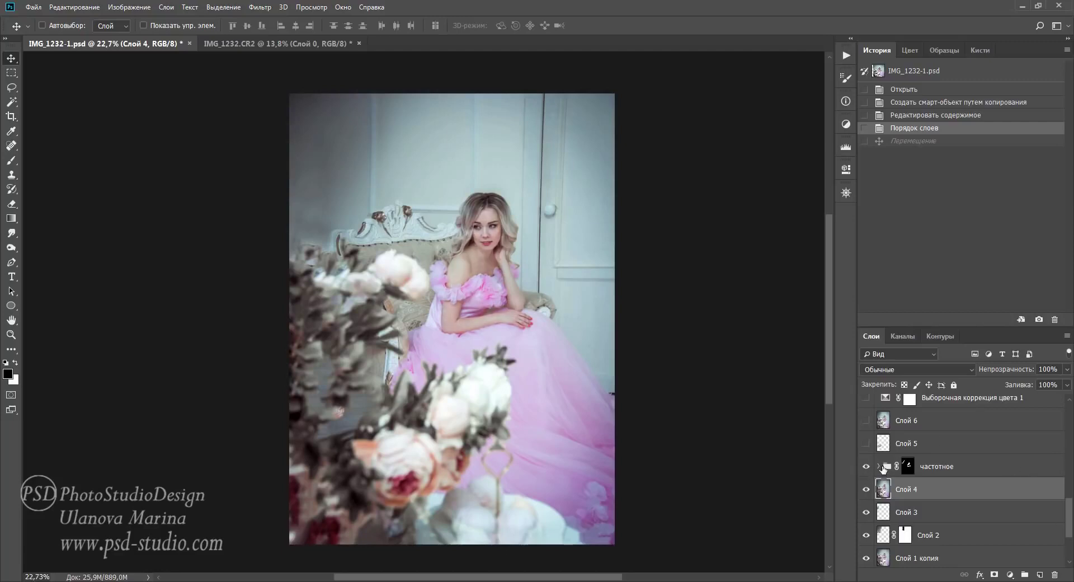
pyautogui.click(881, 467)
pyautogui.scroll(-1, 964, 472)
pyautogui.scroll(-2, 964, 472)
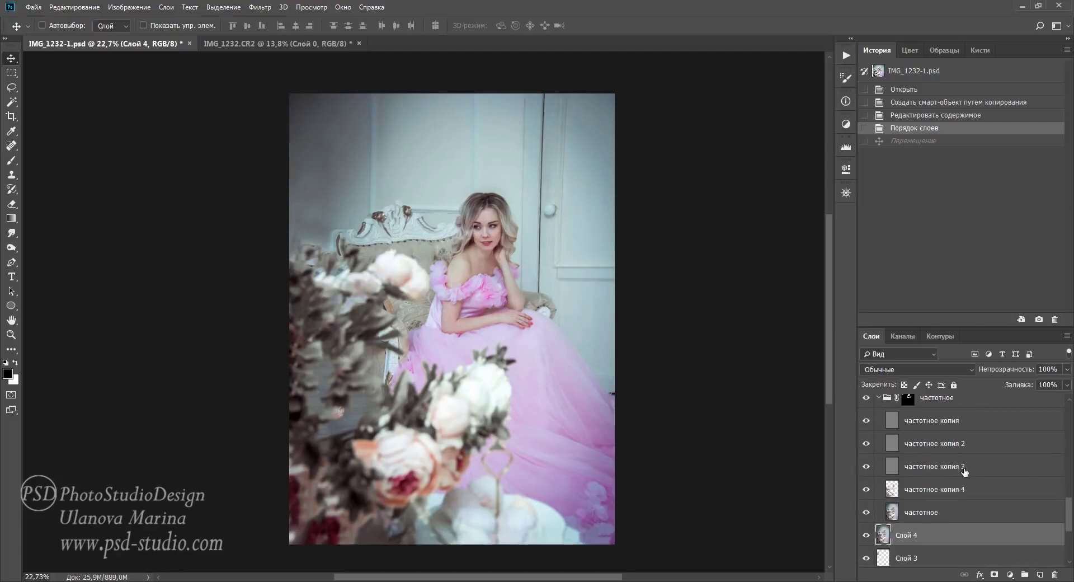
pyautogui.click(935, 492)
pyautogui.scroll(3, 495, 279)
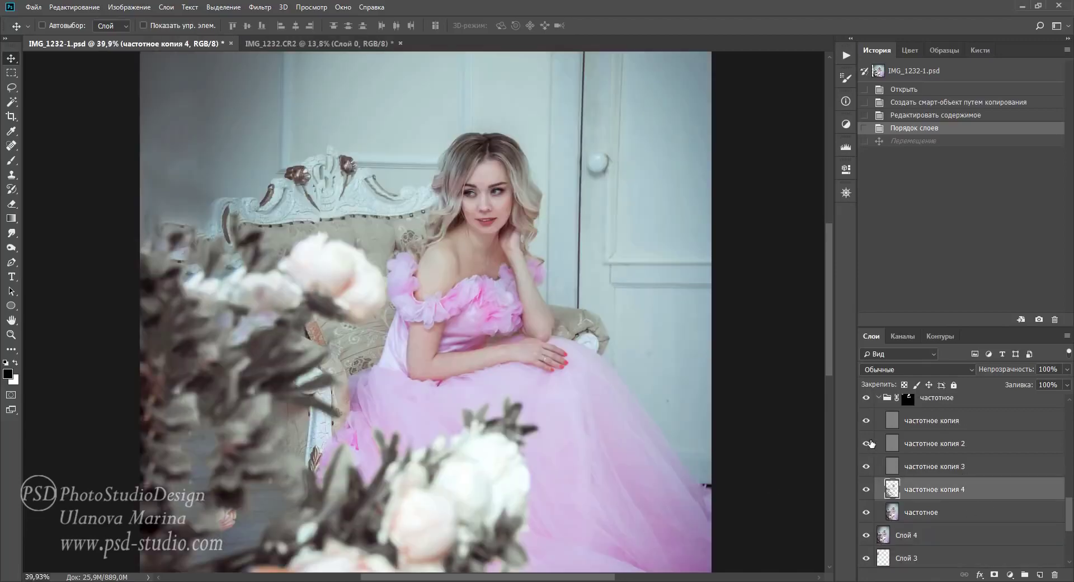
pyautogui.click(869, 420)
pyautogui.click(866, 489)
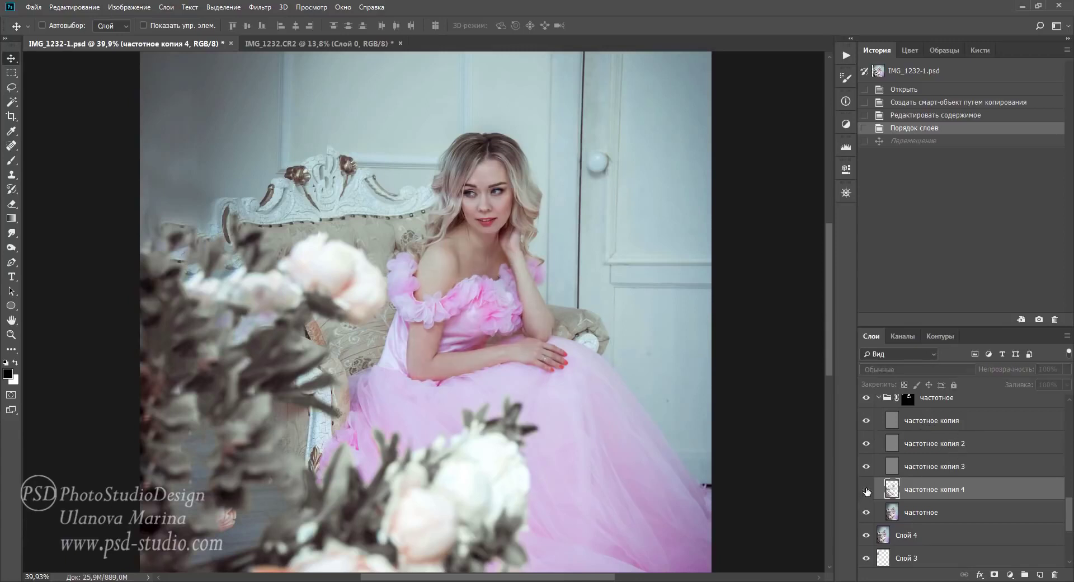
pyautogui.click(866, 490)
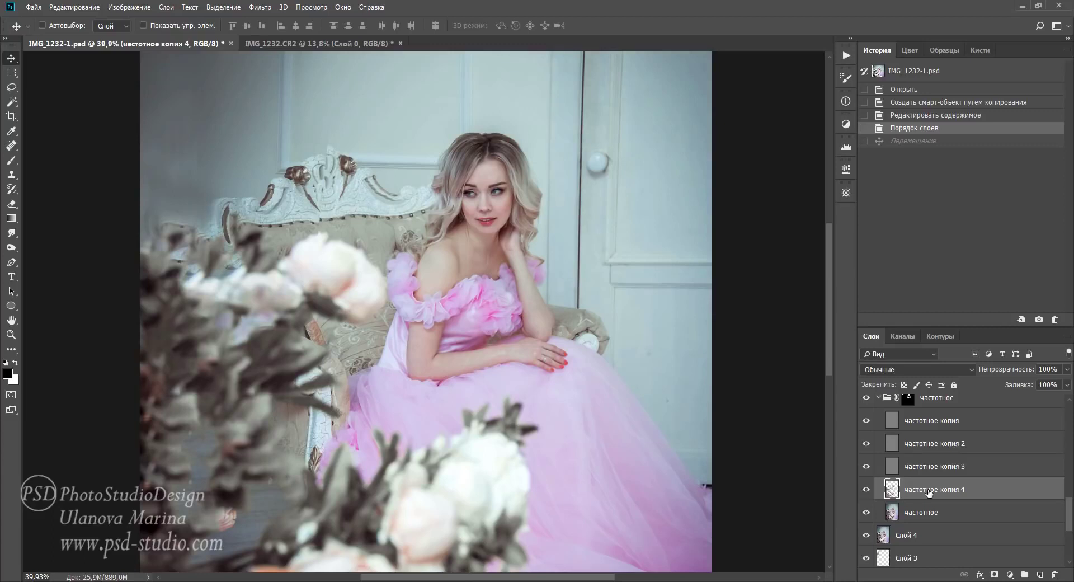
pyautogui.click(11, 160)
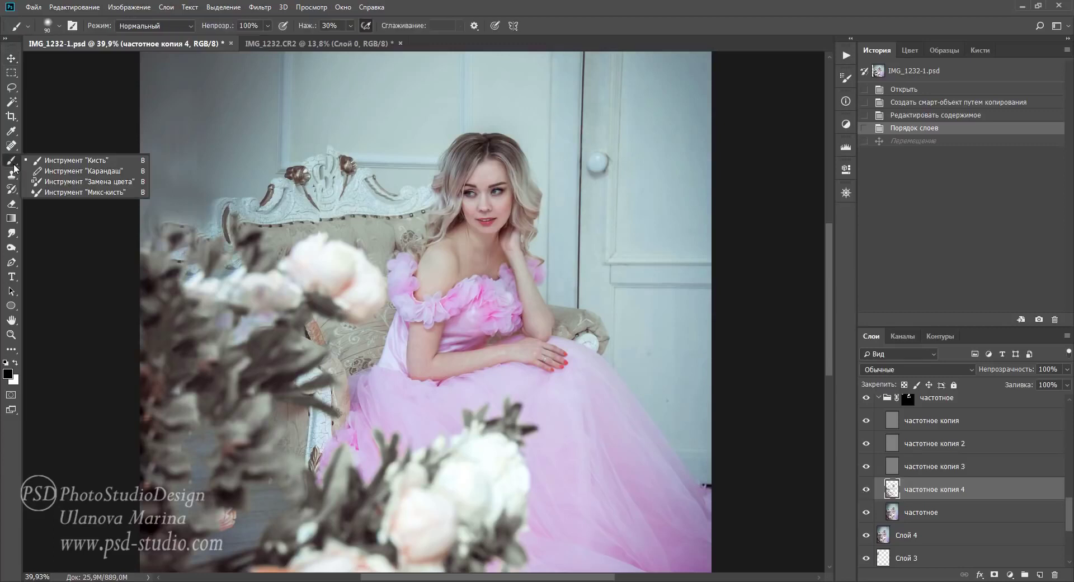
pyautogui.click(63, 192)
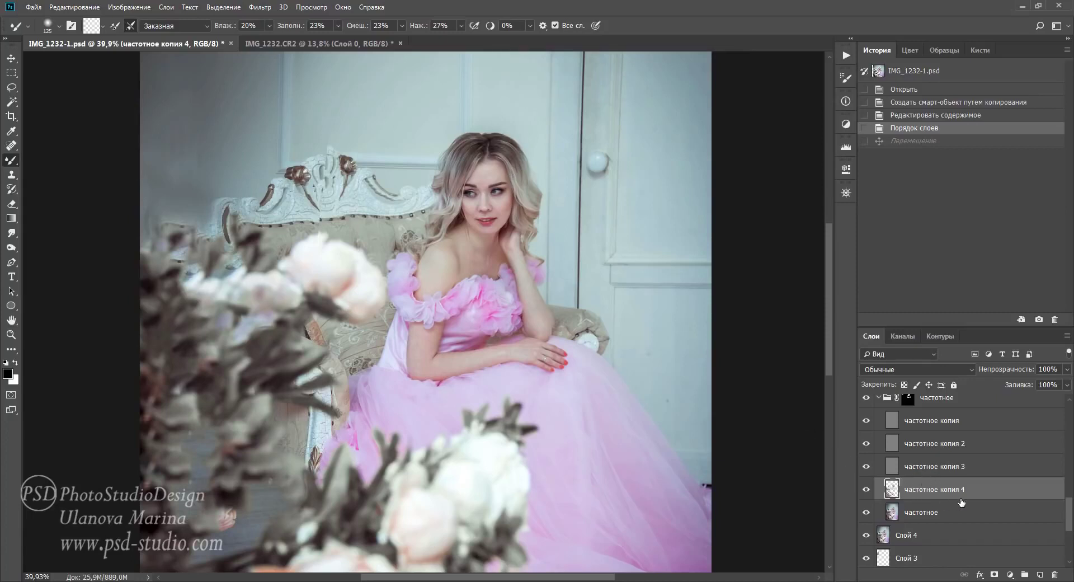
pyautogui.scroll(2, 961, 495)
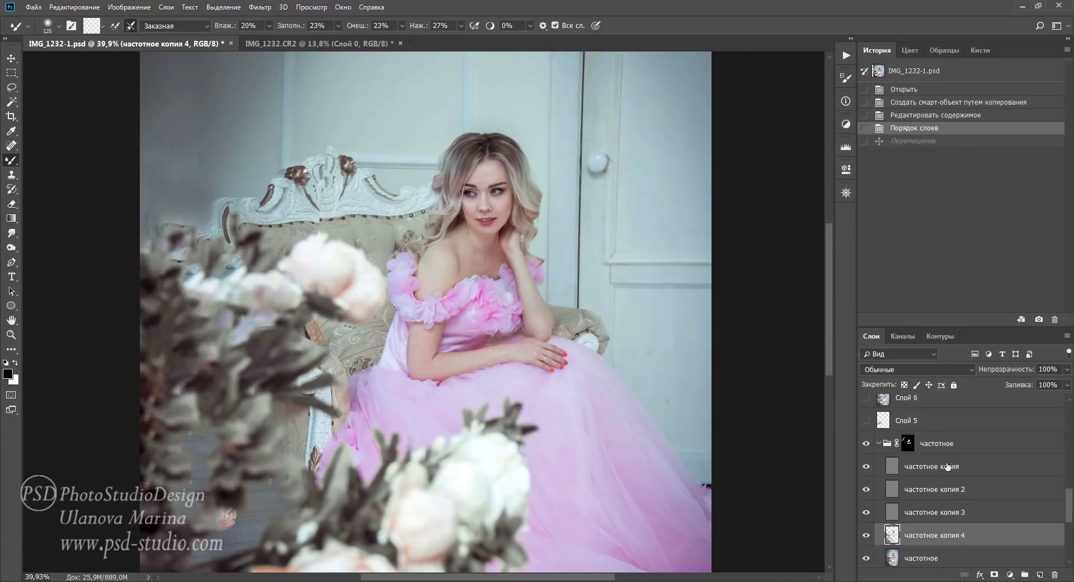
pyautogui.click(905, 444)
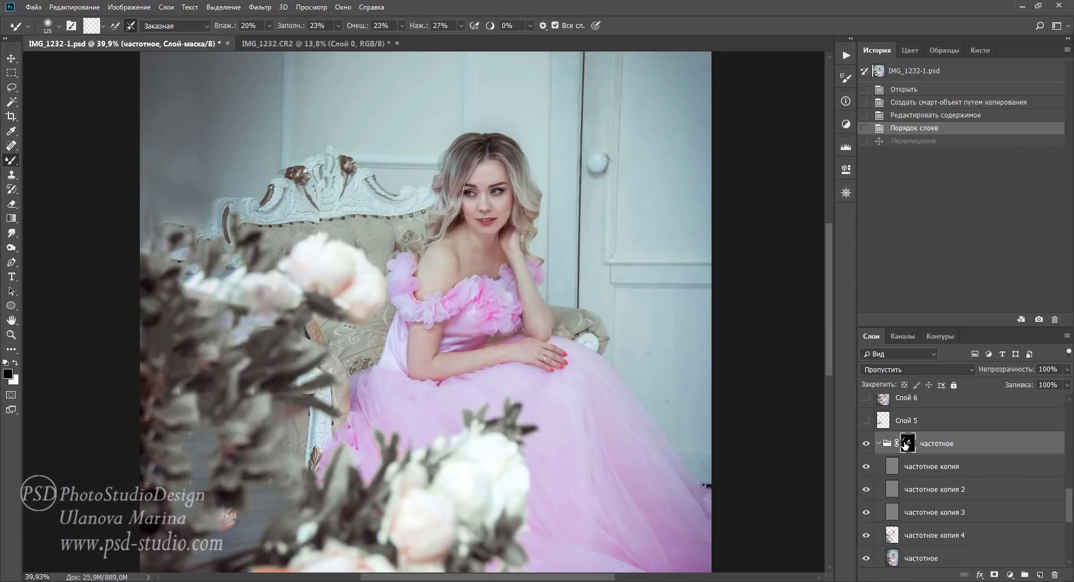
pyautogui.press('x')
pyautogui.press('\\')
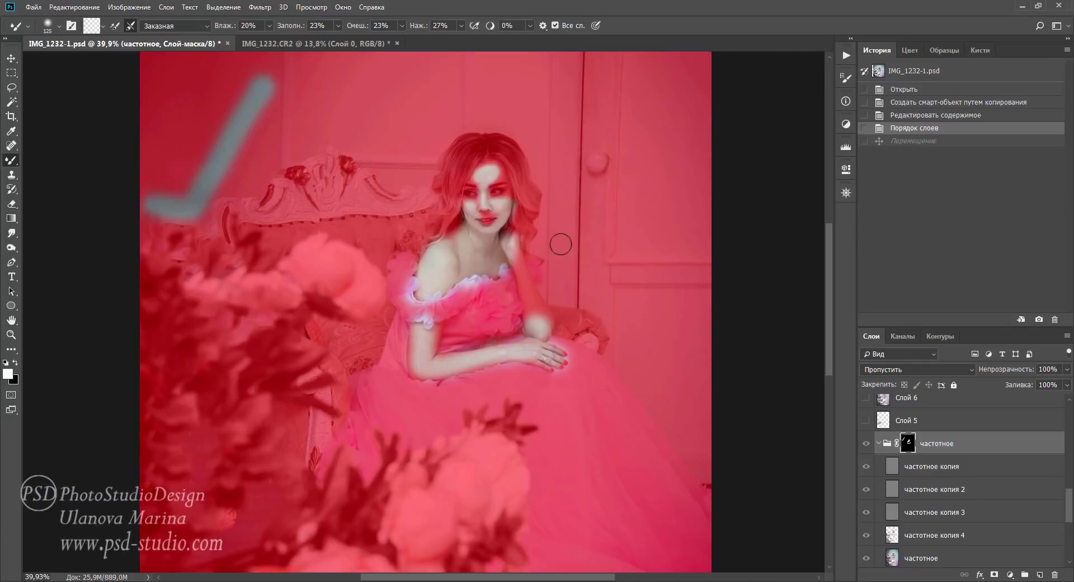
pyautogui.press('\\')
pyautogui.press('x')
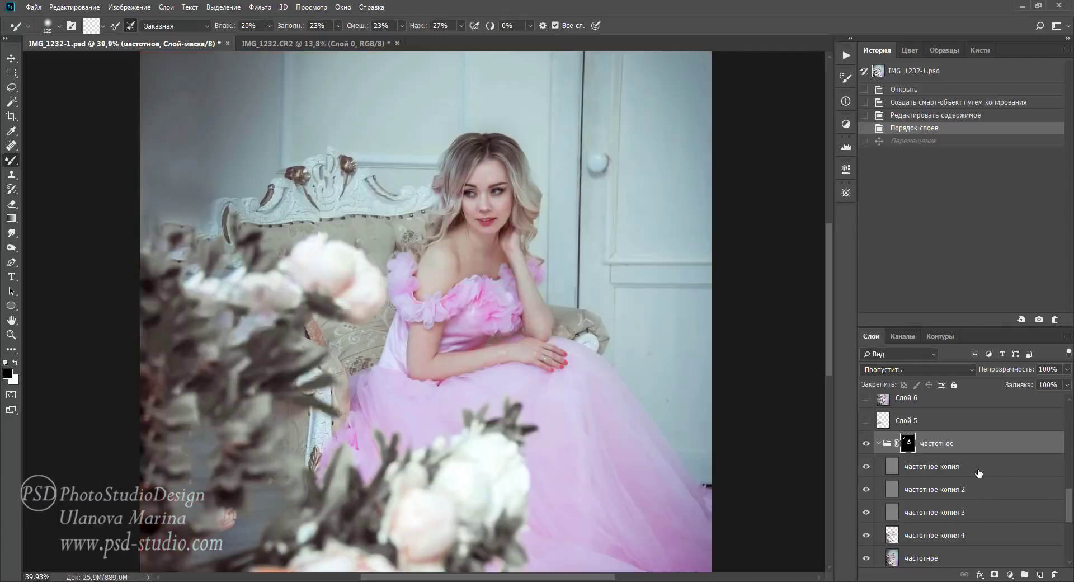
pyautogui.click(865, 443)
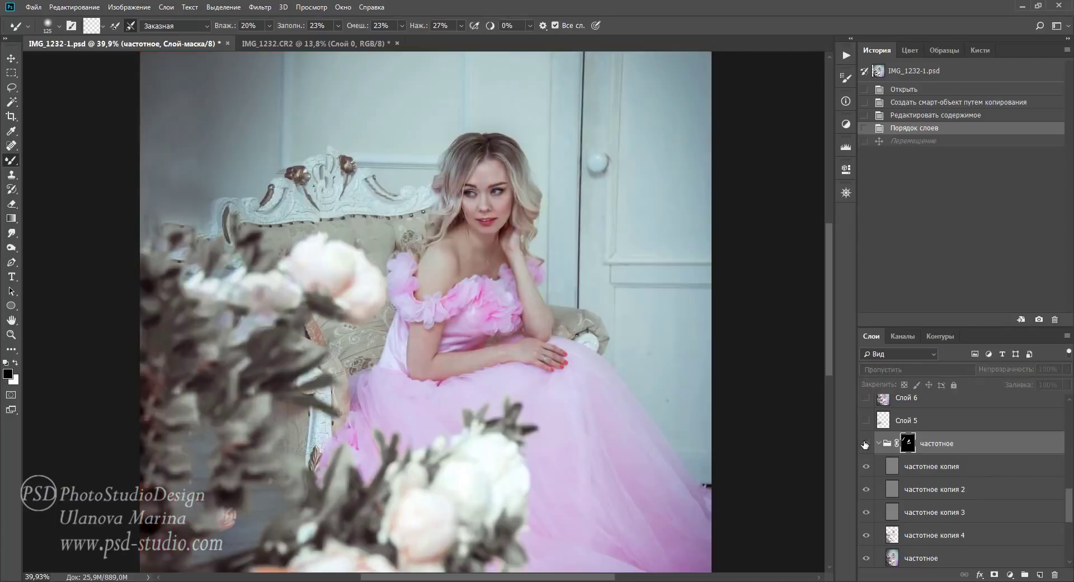
pyautogui.click(880, 444)
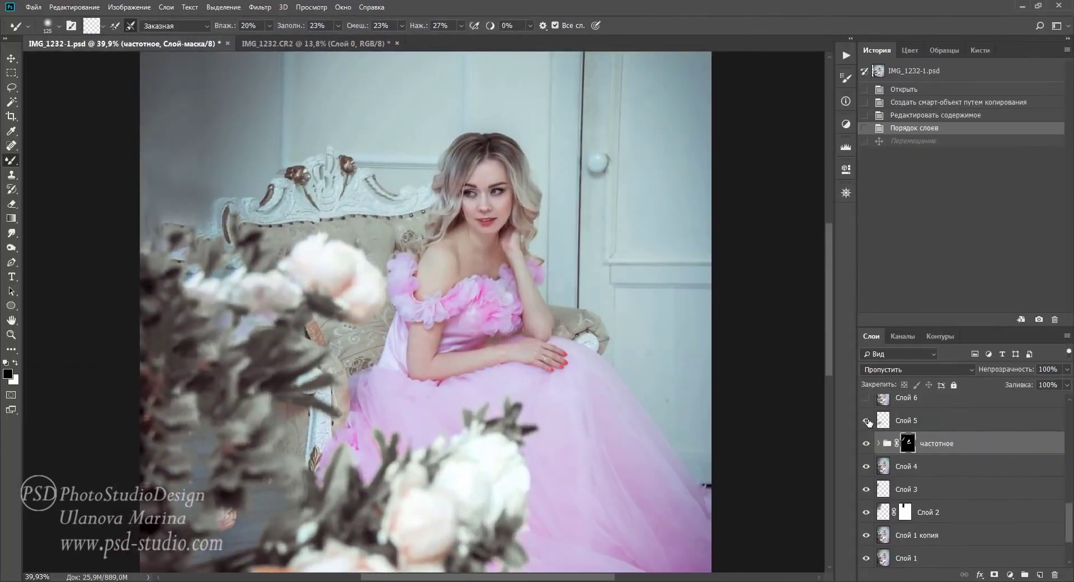
pyautogui.click(866, 420)
pyautogui.click(866, 420)
pyautogui.moveTo(575, 448); pyautogui.dragTo(587, 408)
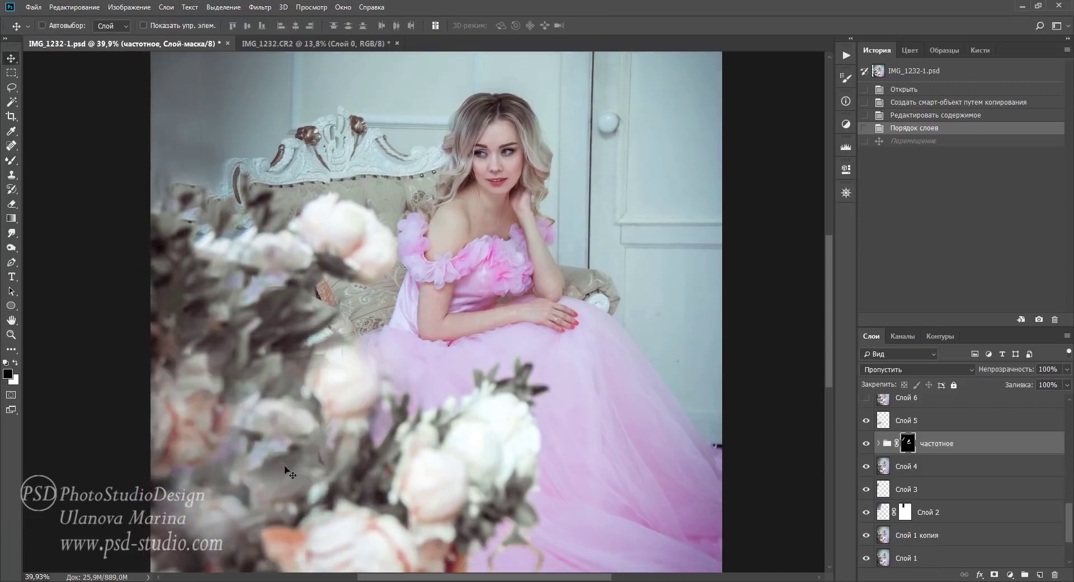
# - Turn on Слой 6 and the Выборочная коррекция цвета 1 adjustment layer
pyautogui.scroll(2, 923, 425)
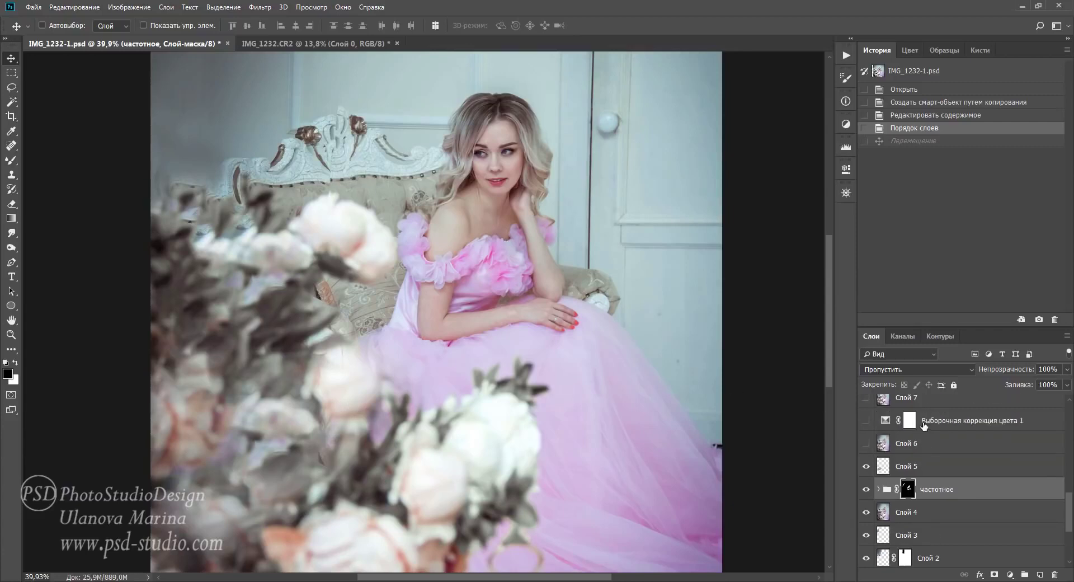
pyautogui.click(924, 445)
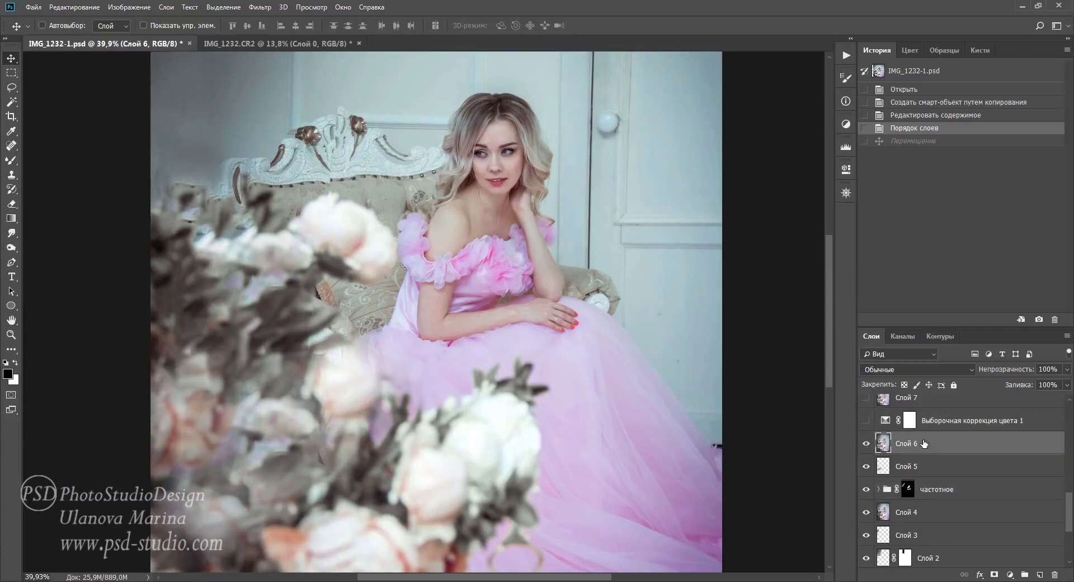
pyautogui.click(866, 420)
pyautogui.hscroll(2, 515, 384)
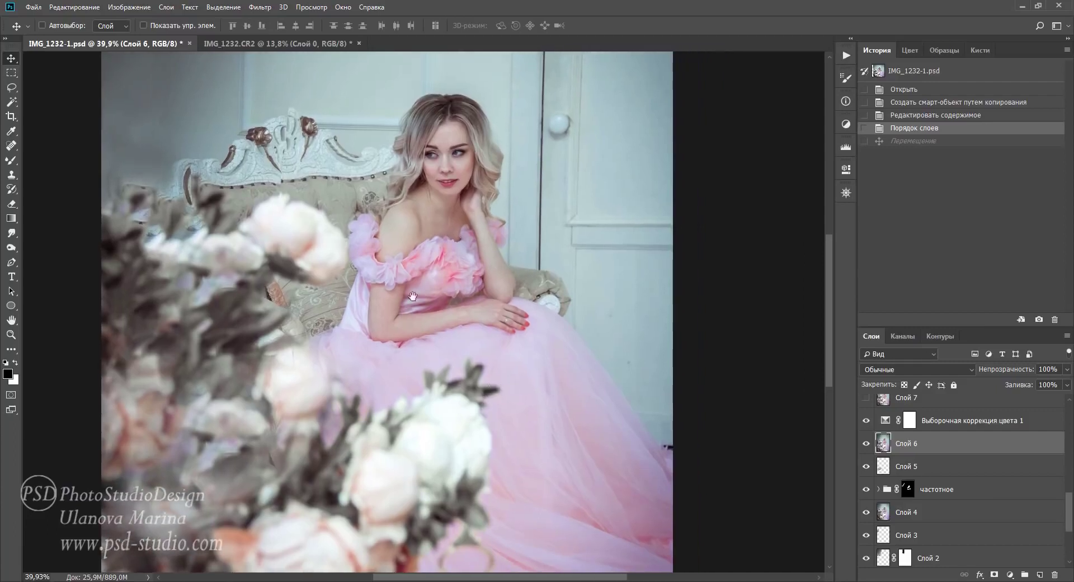
# - Set Selective Color Пурпурные to cyan −27, magenta −27, yellow +42, black +24
pyautogui.doubleClick(884, 420)
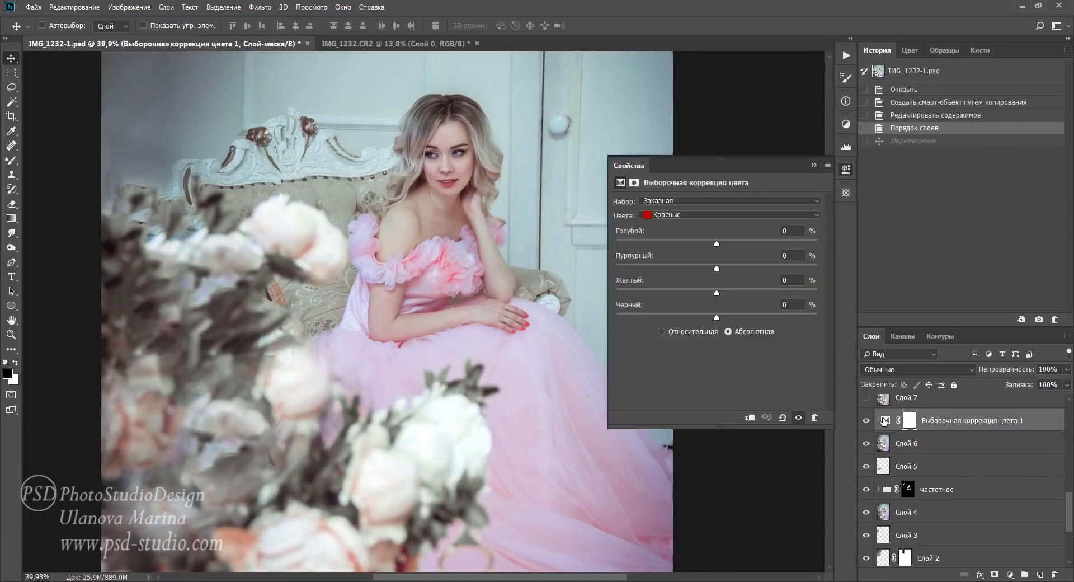
pyautogui.click(727, 215)
pyautogui.click(682, 278)
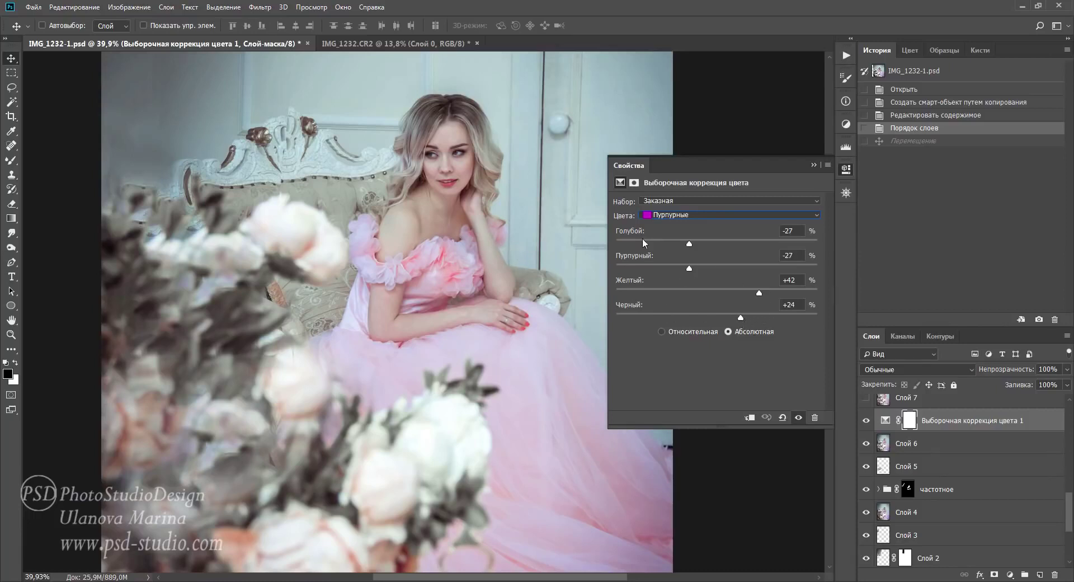
pyautogui.moveTo(742, 315); pyautogui.dragTo(757, 331)
pyautogui.moveTo(747, 325)
pyautogui.mouseDown()
pyautogui.moveTo(759, 330)
pyautogui.moveTo(740, 331)
pyautogui.mouseUp()
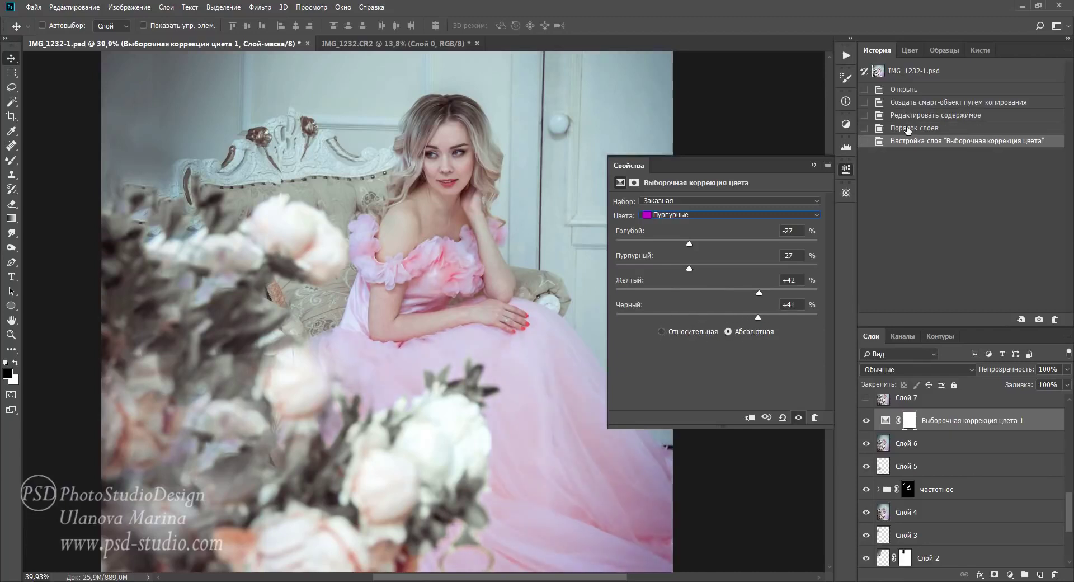
pyautogui.click(816, 165)
# - Toggle Слой 7, Слой 8 and Слой 9 to compare their effect on the dress
pyautogui.scroll(2, 868, 491)
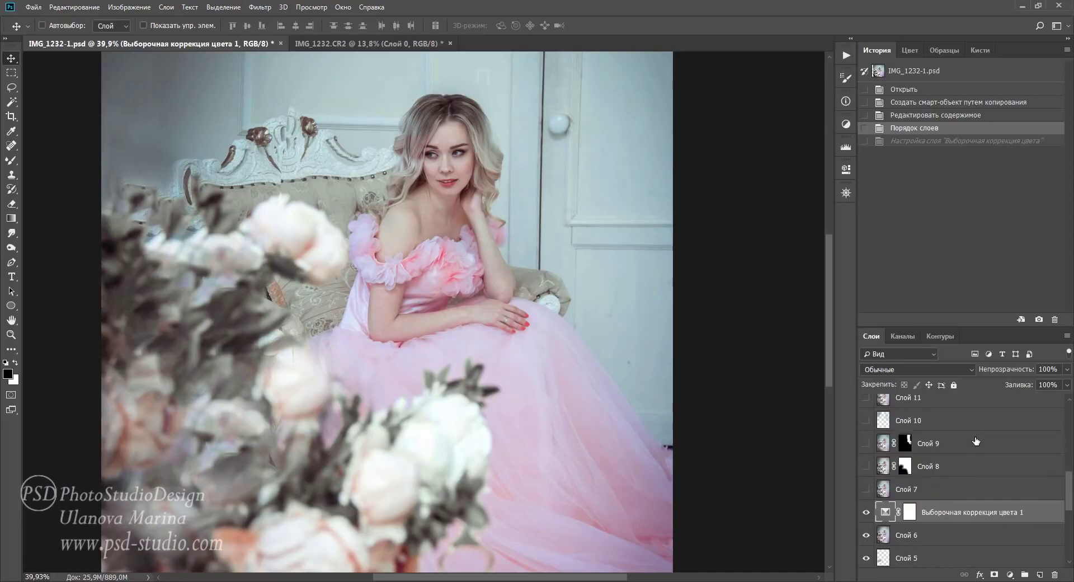
pyautogui.click(866, 488)
pyautogui.click(865, 466)
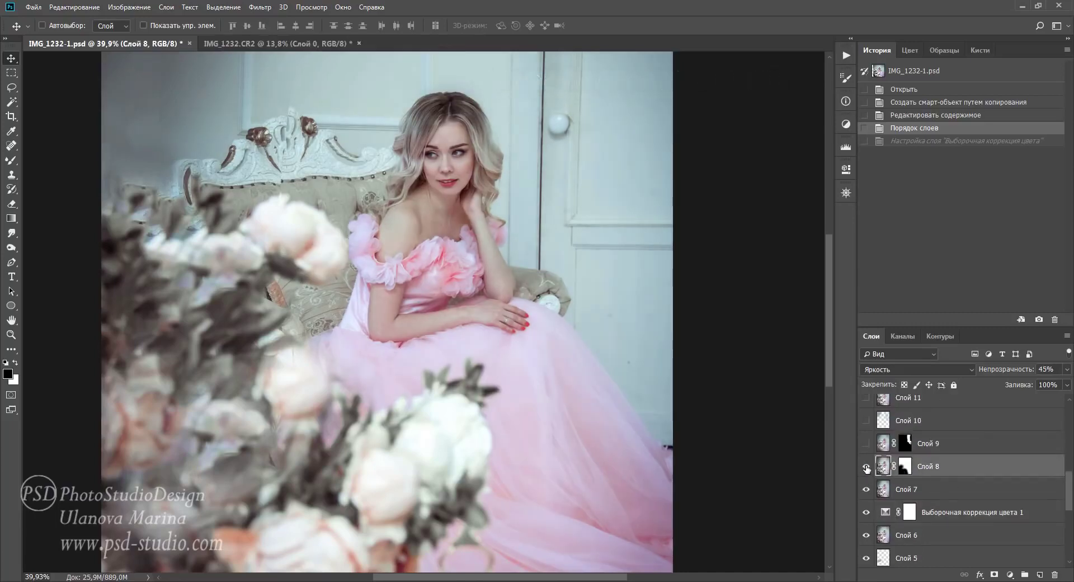
pyautogui.click(866, 467)
pyautogui.click(866, 443)
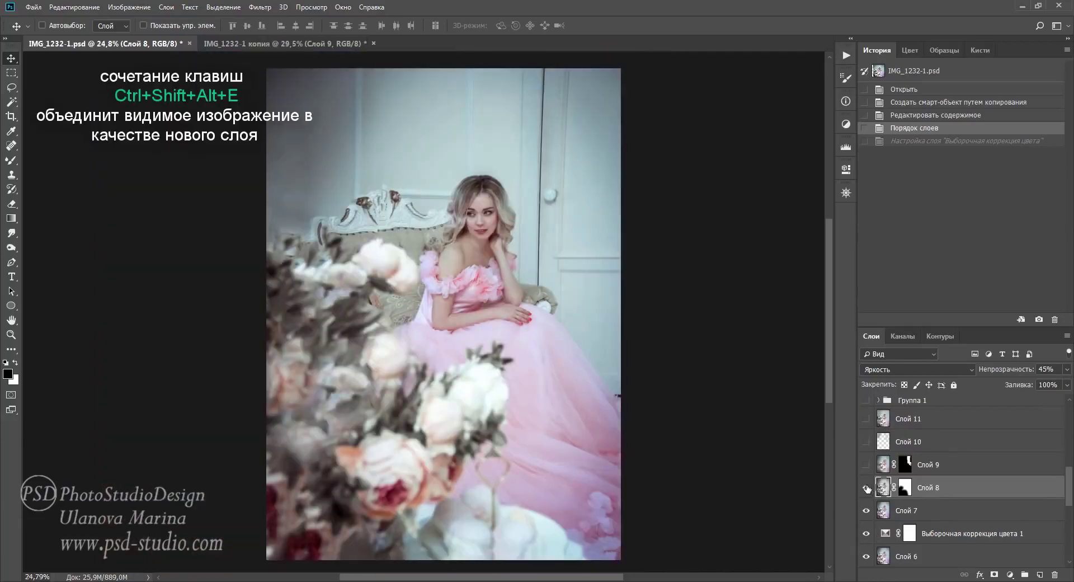
pyautogui.click(866, 488)
# - Duplicate Слой 7 and apply the blue channel to the copy with Apply Image
pyautogui.click(907, 512)
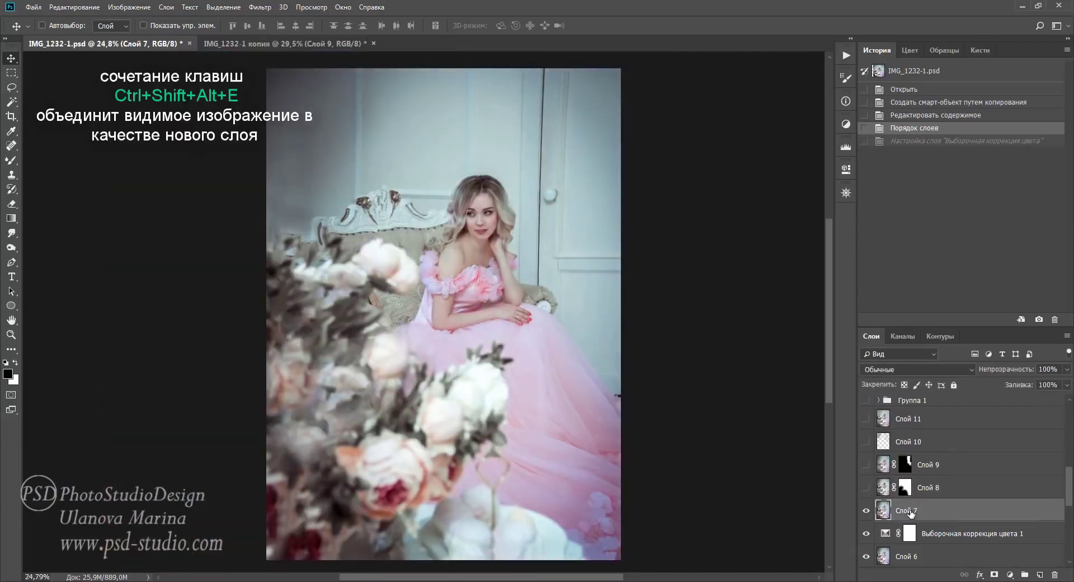
pyautogui.hotkey('ctrl', 'j')
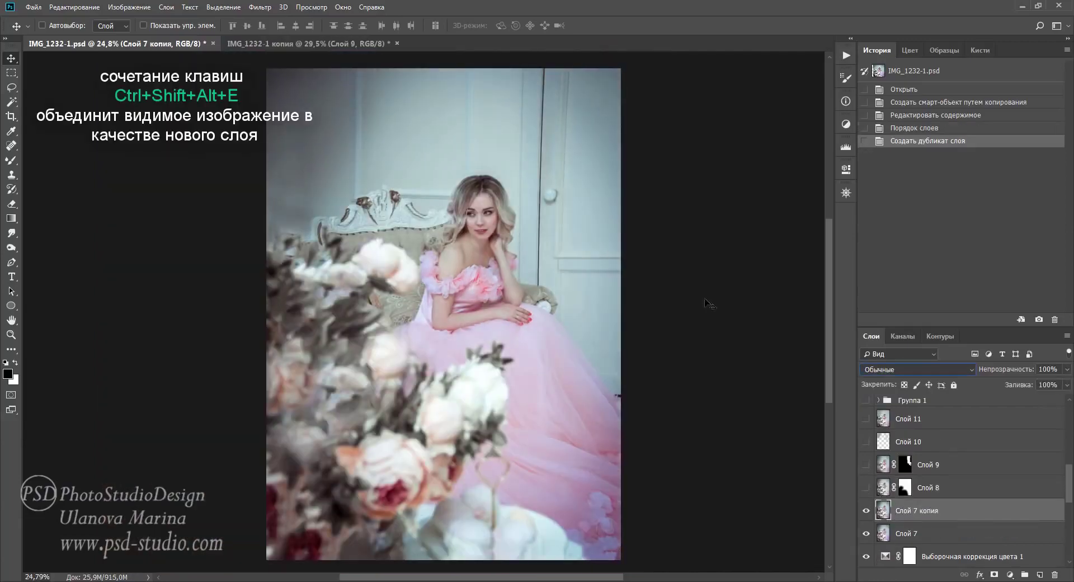
pyautogui.click(124, 8)
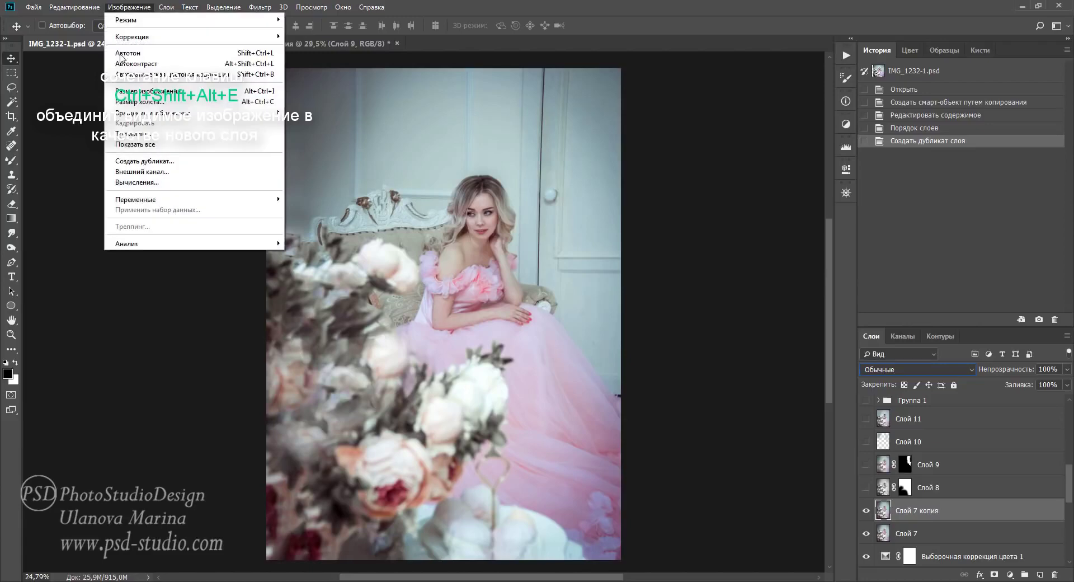
pyautogui.click(143, 171)
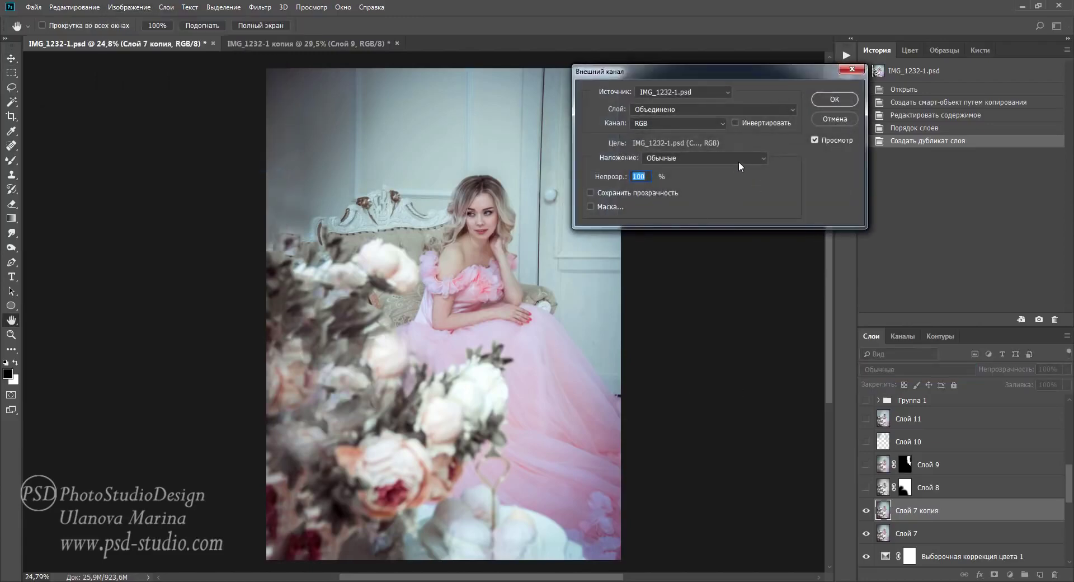
pyautogui.click(686, 122)
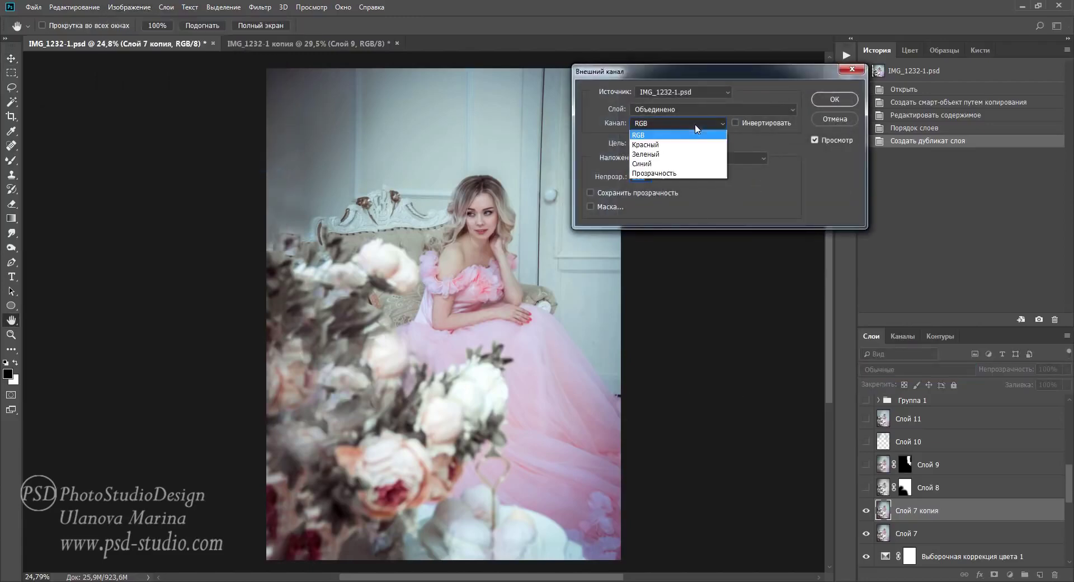
pyautogui.click(659, 160)
pyautogui.click(834, 99)
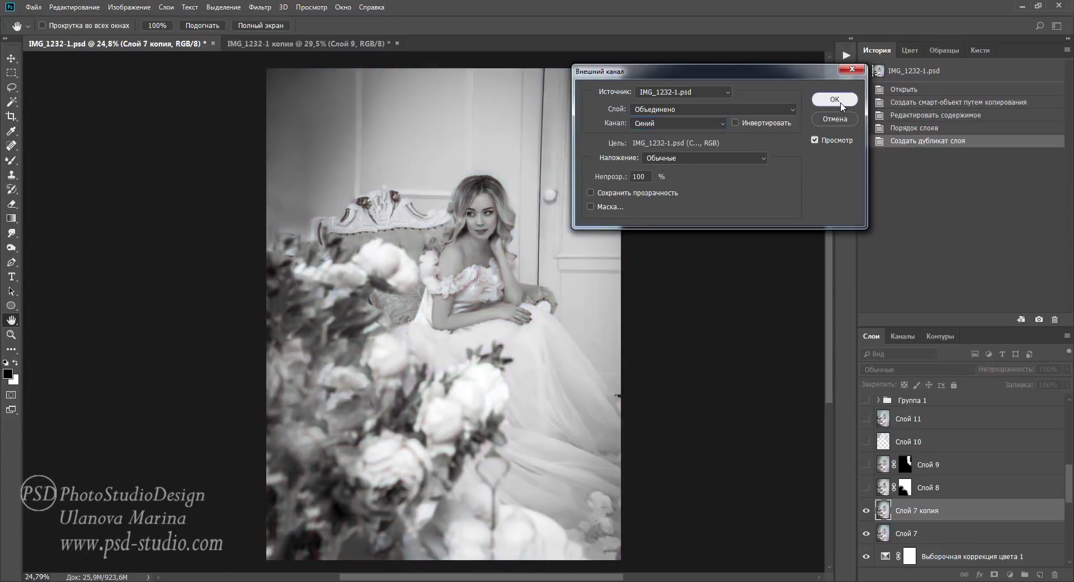
# - Set Слой 7 копия to Luminosity (Яркость) blend mode at 45% opacity
pyautogui.click(924, 371)
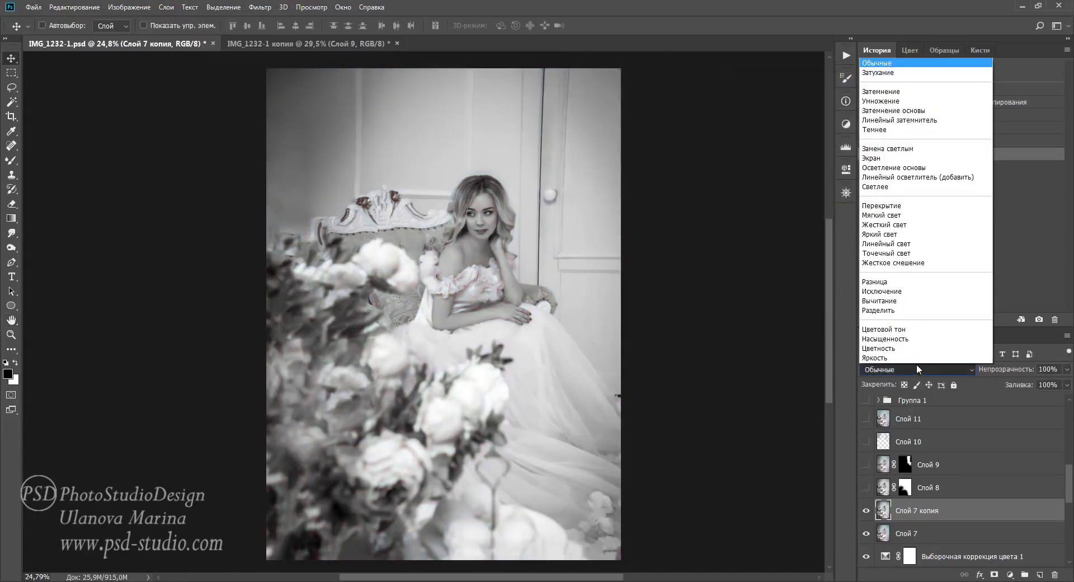
pyautogui.click(917, 363)
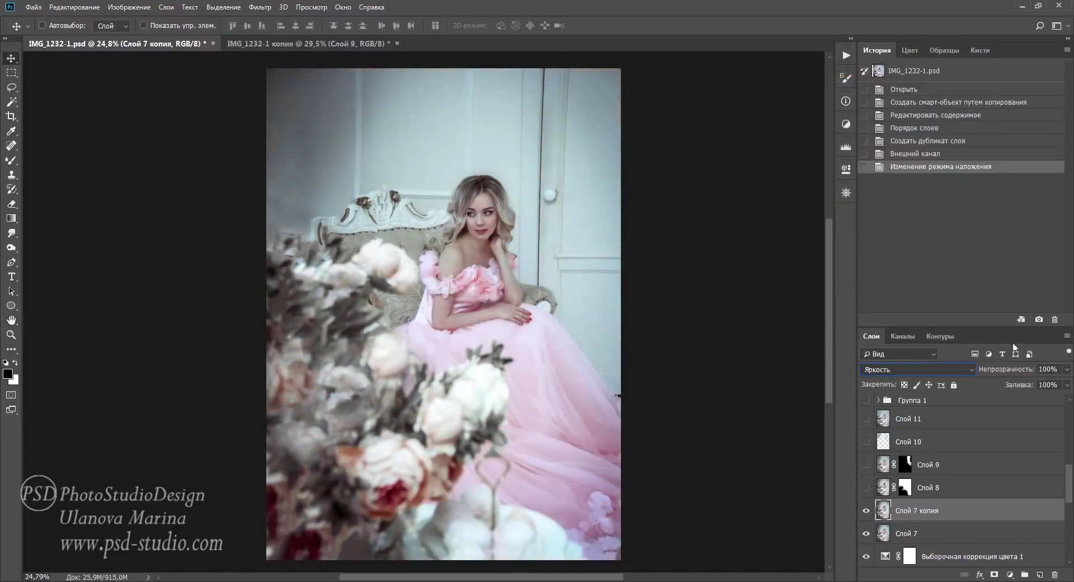
pyautogui.click(1058, 368)
pyautogui.write('45')
pyautogui.press('Return')
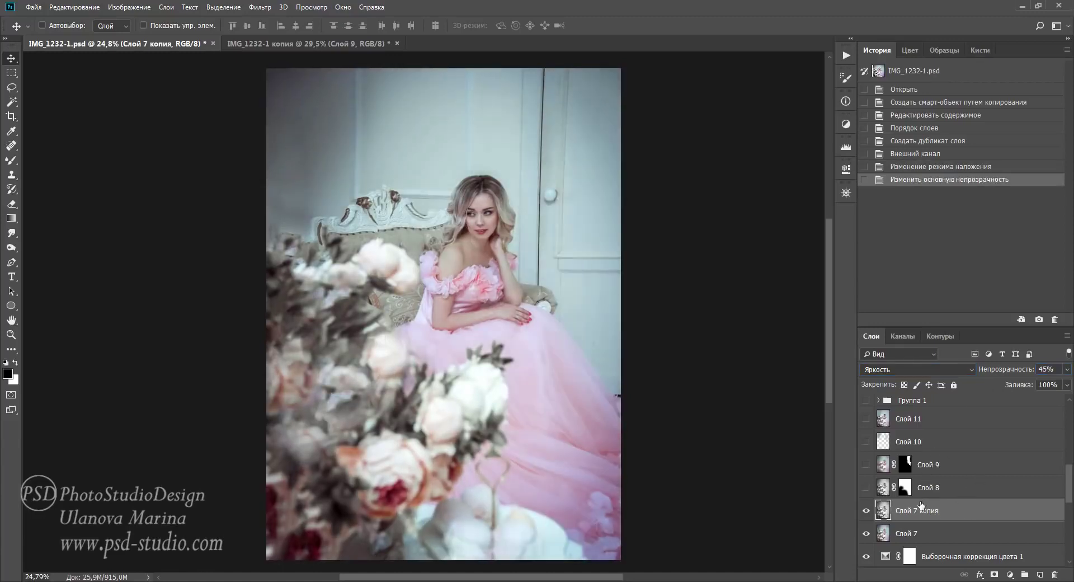
pyautogui.click(944, 490)
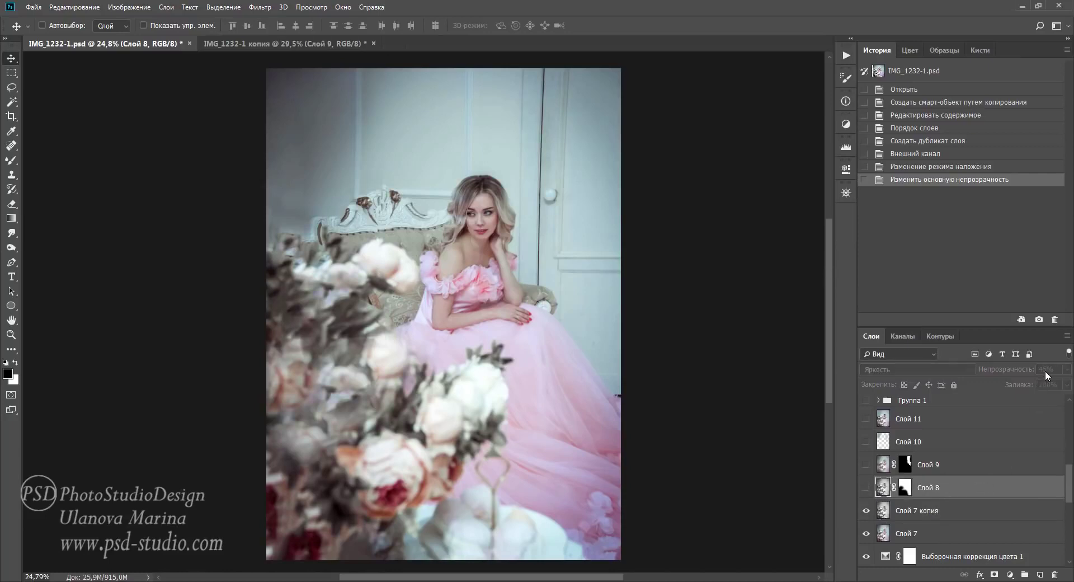
# - Delete Слой 7 копия, show Слой 8, and compare with its mask disabled and re-enabled
pyautogui.click(897, 510)
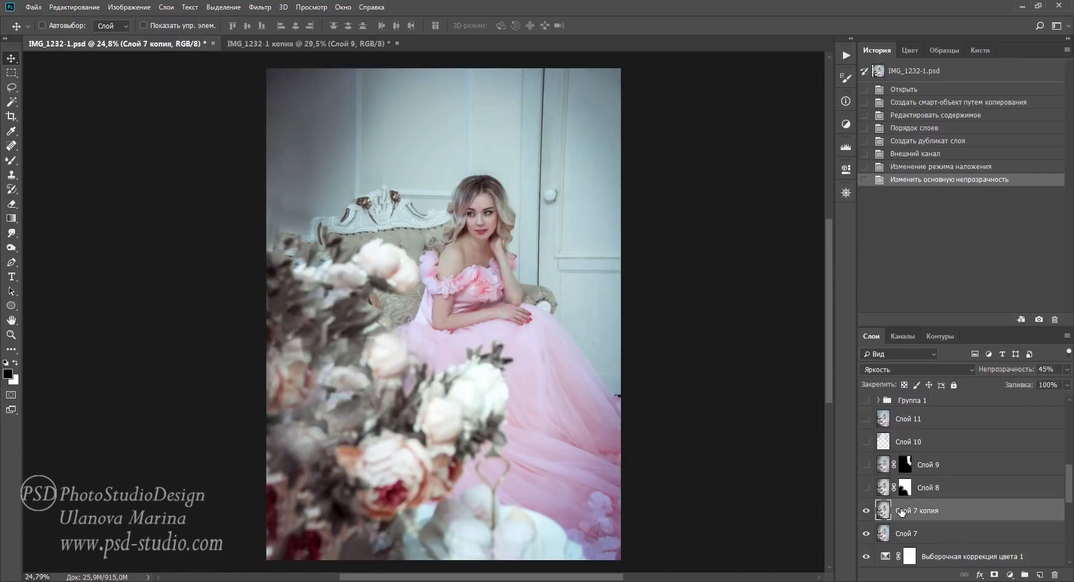
pyautogui.press('Delete')
pyautogui.click(865, 487)
pyautogui.click(904, 487)
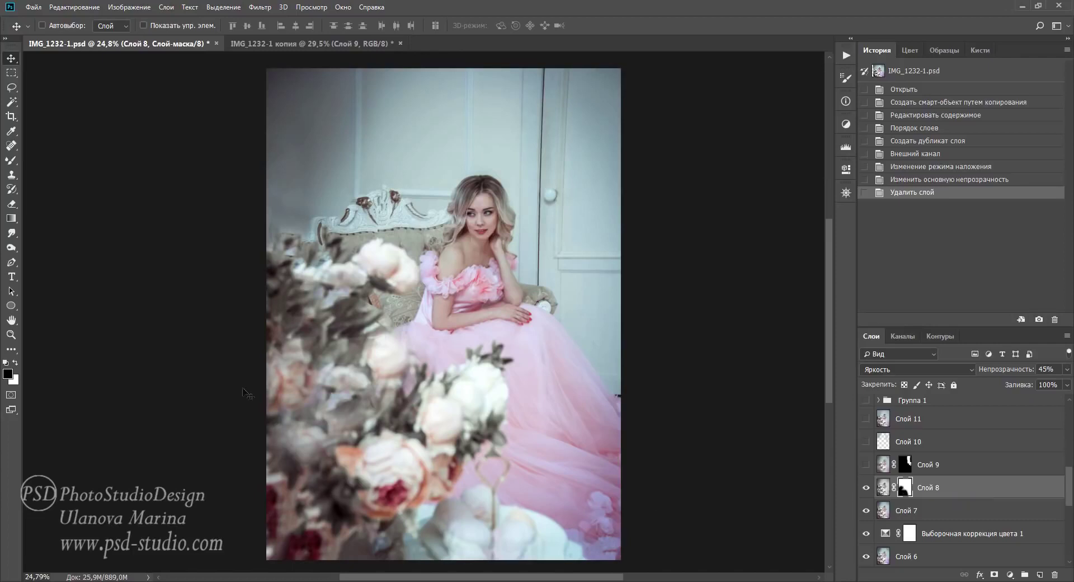
pyautogui.click(866, 487)
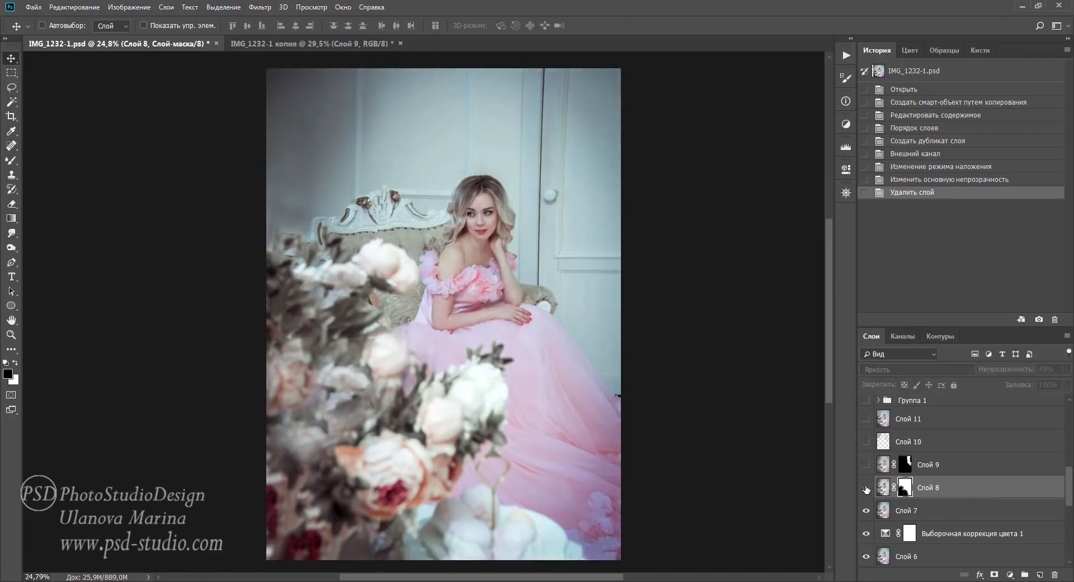
pyautogui.rightClick(905, 487)
pyautogui.click(953, 390)
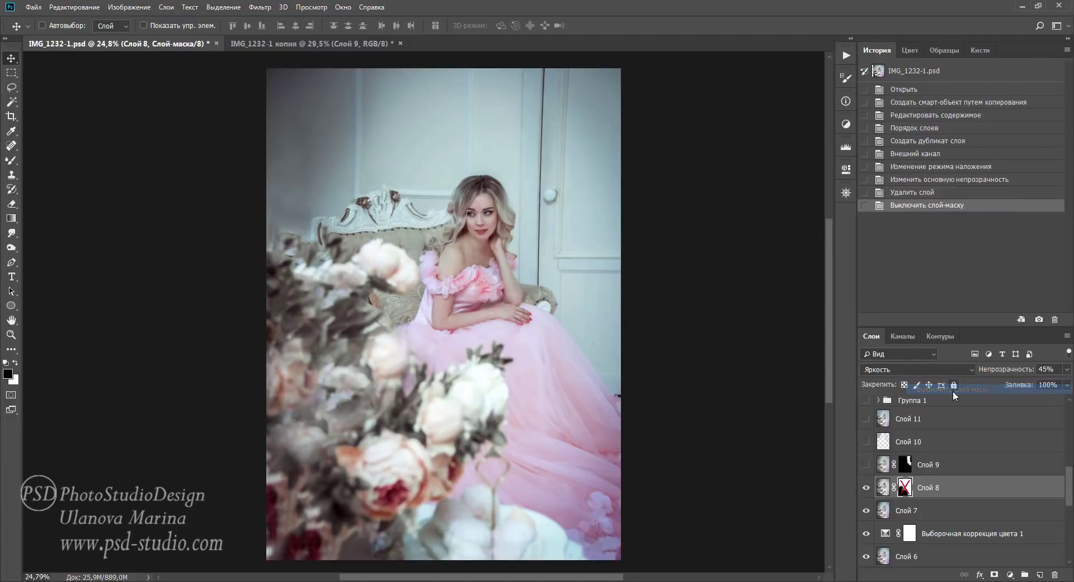
pyautogui.click(866, 487)
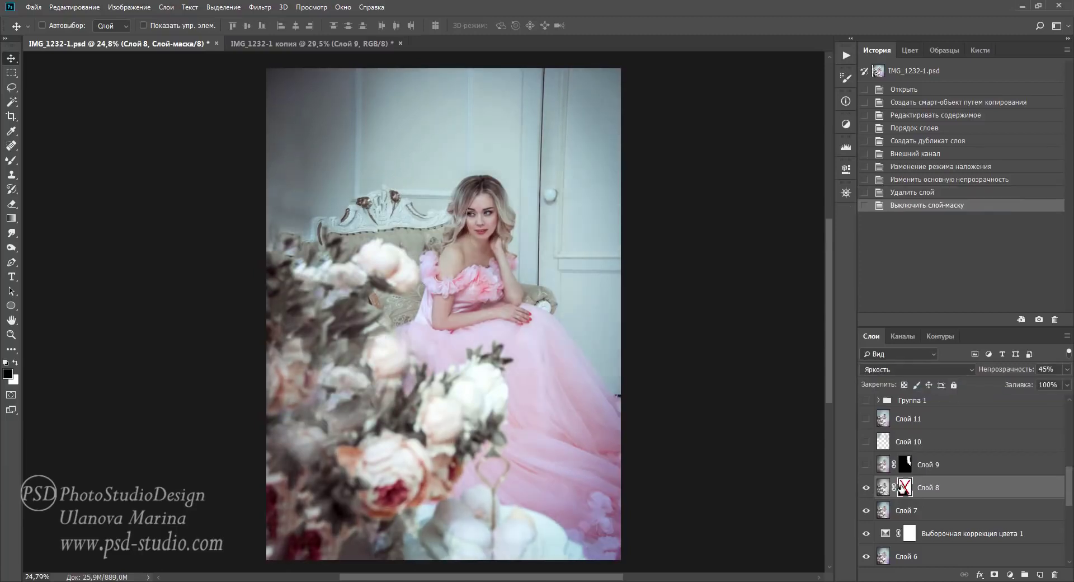
pyautogui.rightClick(905, 486)
pyautogui.click(938, 387)
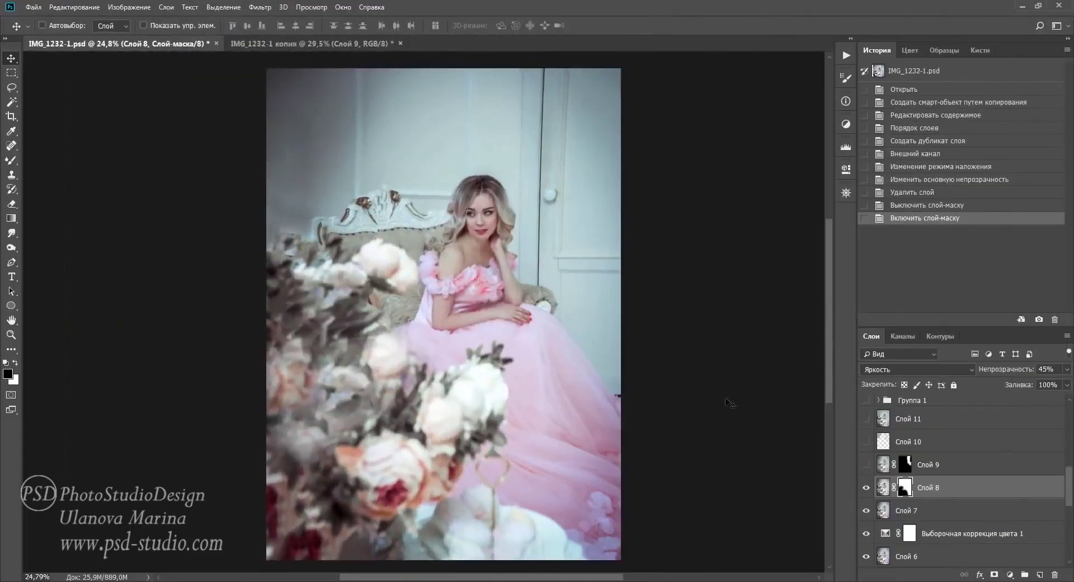
# - Turn on Слой 9 and Слой 10, toggling each to compare the result
pyautogui.click(865, 465)
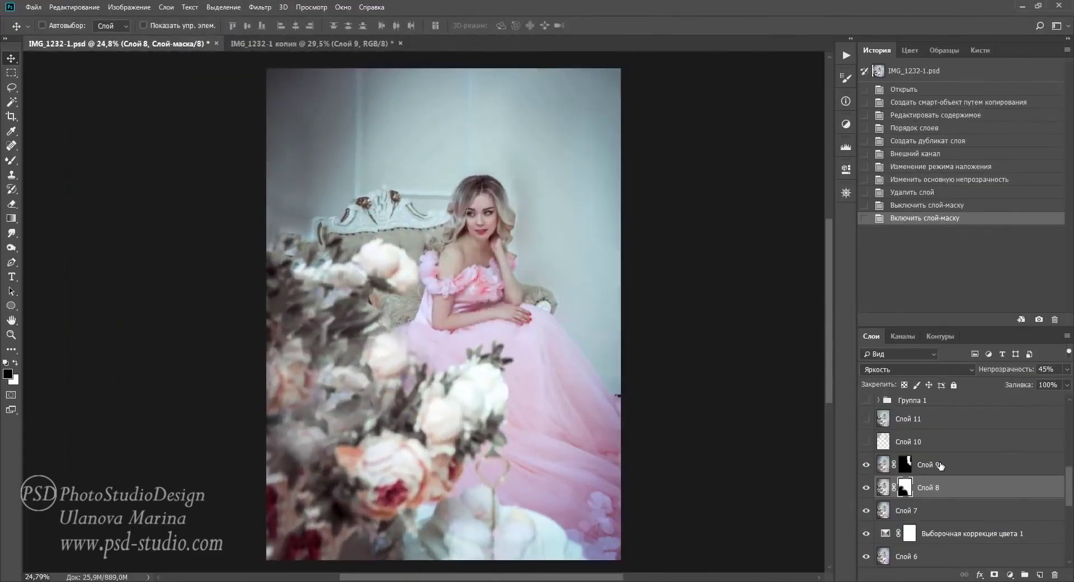
pyautogui.click(940, 466)
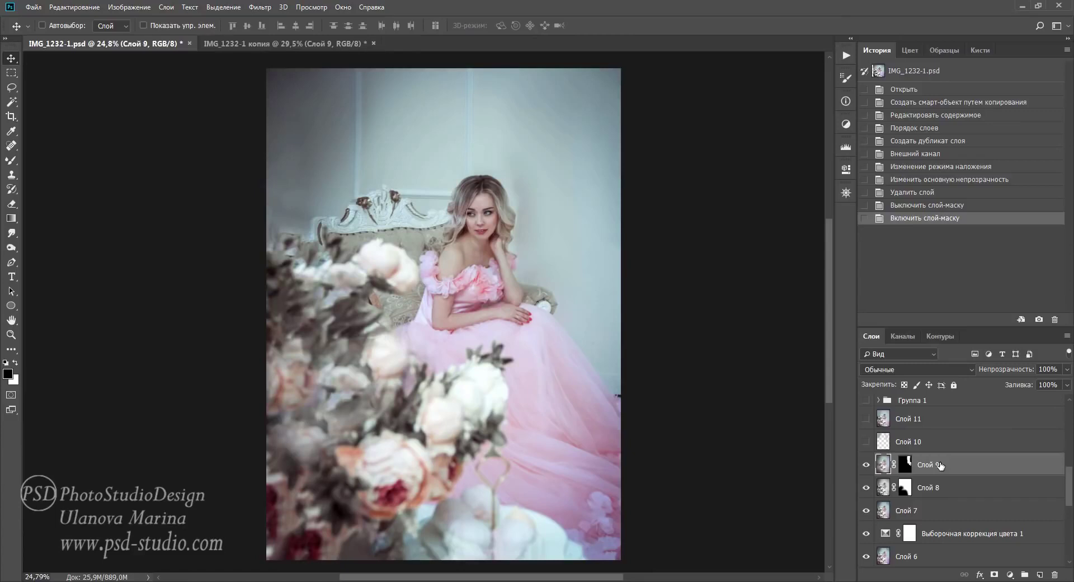
pyautogui.click(866, 464)
pyautogui.click(866, 465)
pyautogui.click(866, 442)
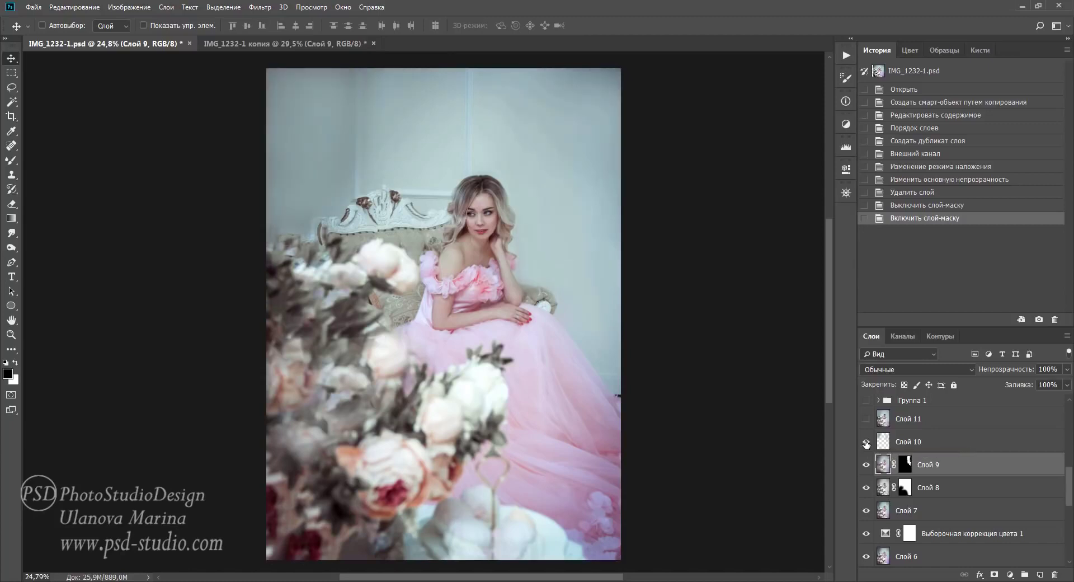
pyautogui.click(866, 442)
# - Pick the regular Brush tool and sample the pale grey-blue wall colour
pyautogui.press('b')
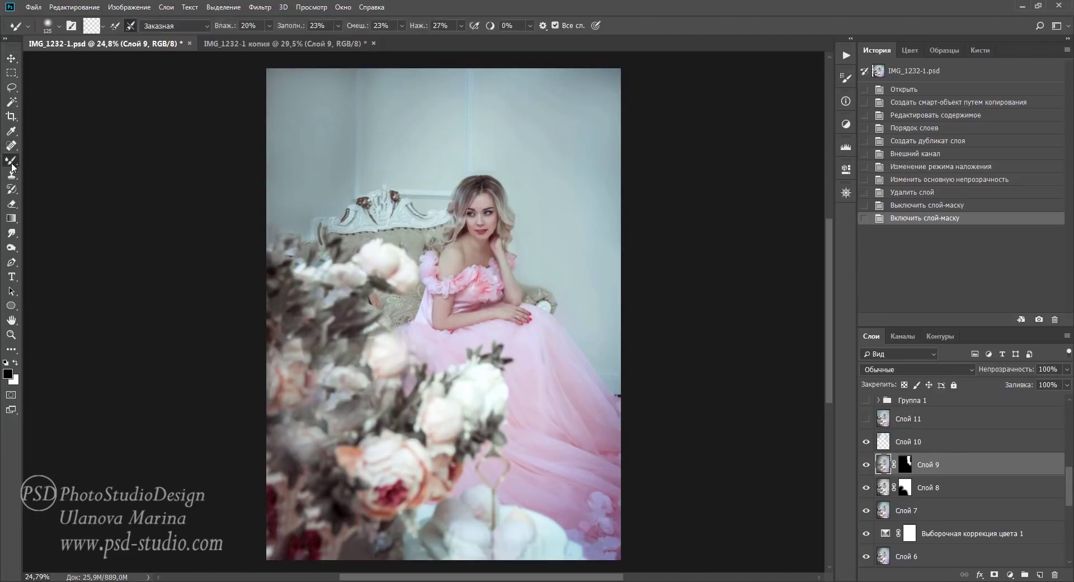
pyautogui.rightClick(12, 167)
pyautogui.click(42, 159)
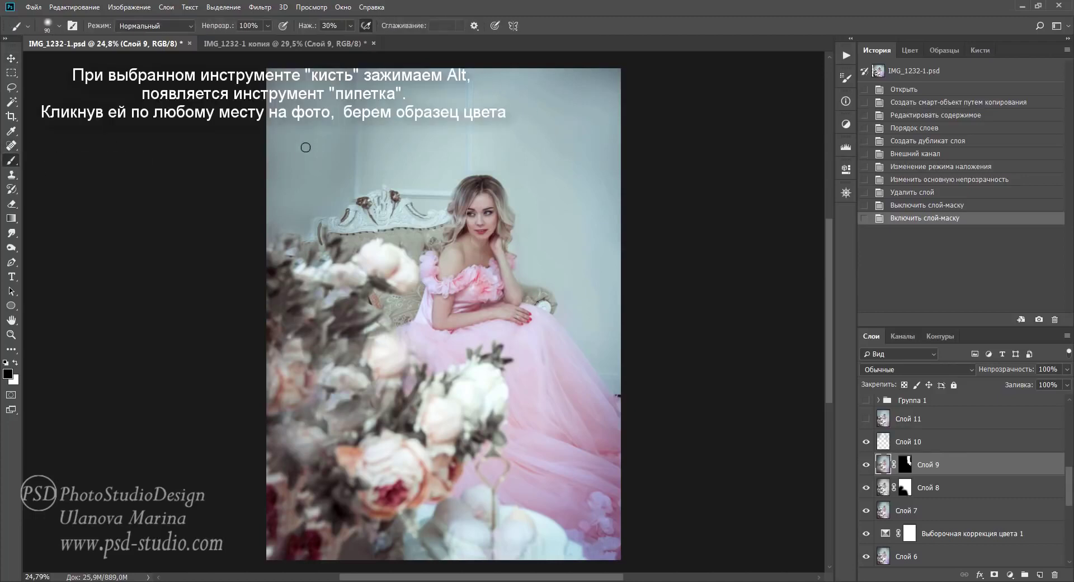
pyautogui.rightClick(500, 135)
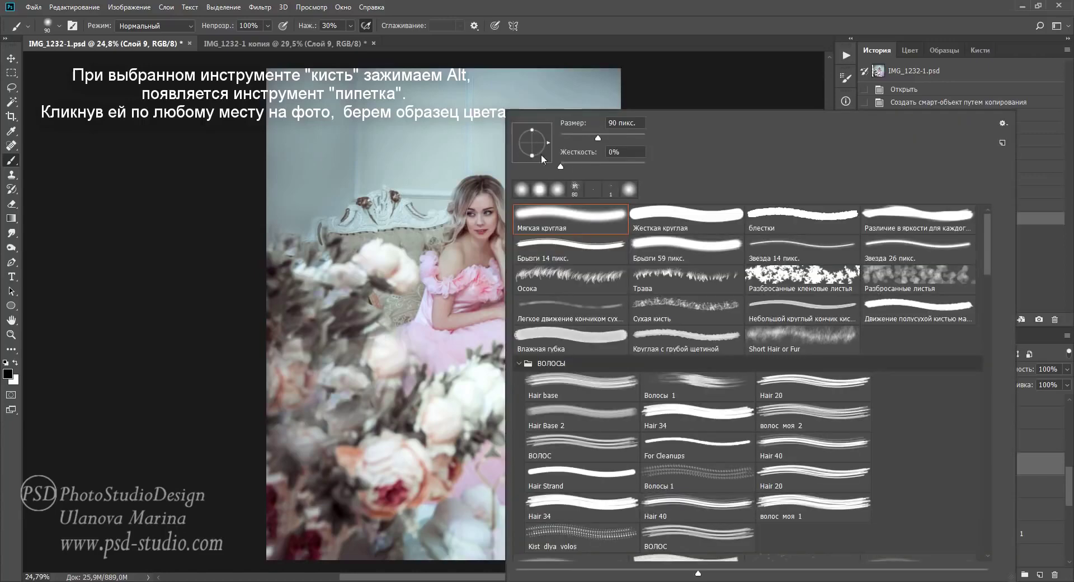
pyautogui.click(642, 20)
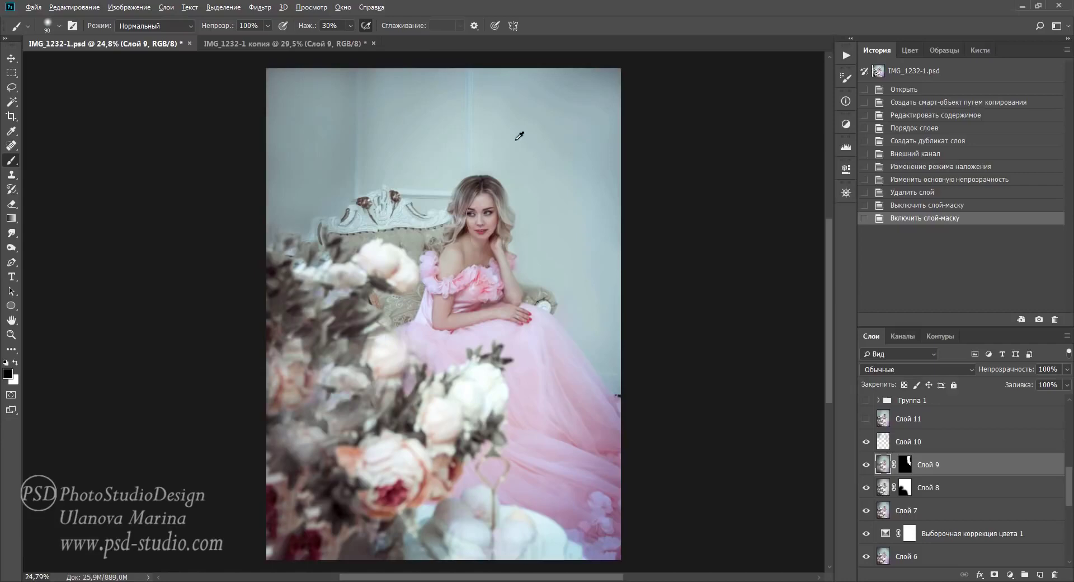
pyautogui.keyDown('alt'); pyautogui.click(499, 120); pyautogui.keyUp('alt')
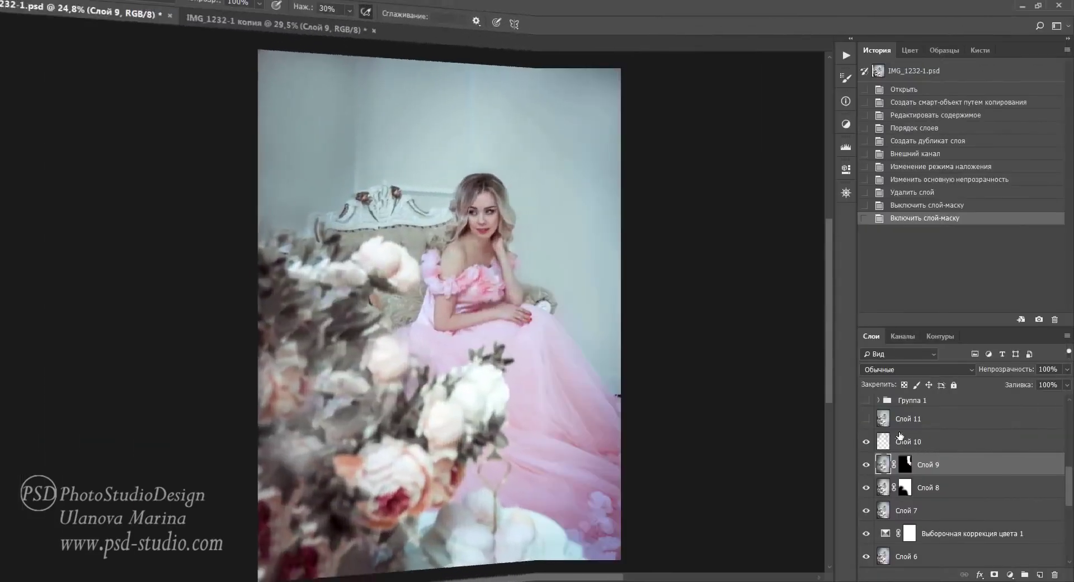
# - Turn on Слой 11 and Группа 1, expanding the group to see its layers
pyautogui.click(866, 418)
pyautogui.click(887, 424)
pyautogui.scroll(2, 993, 435)
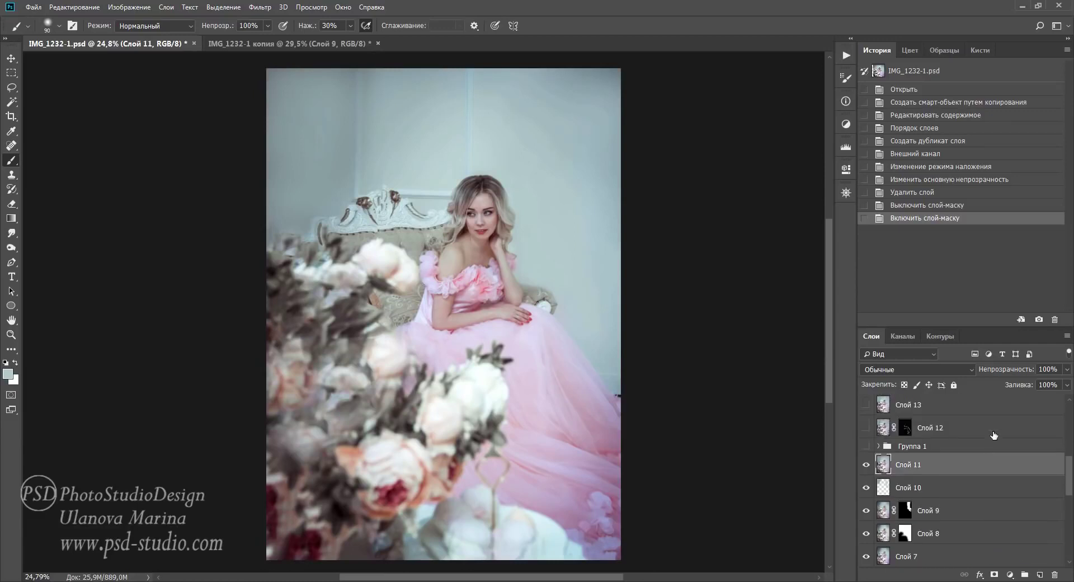
pyautogui.click(878, 446)
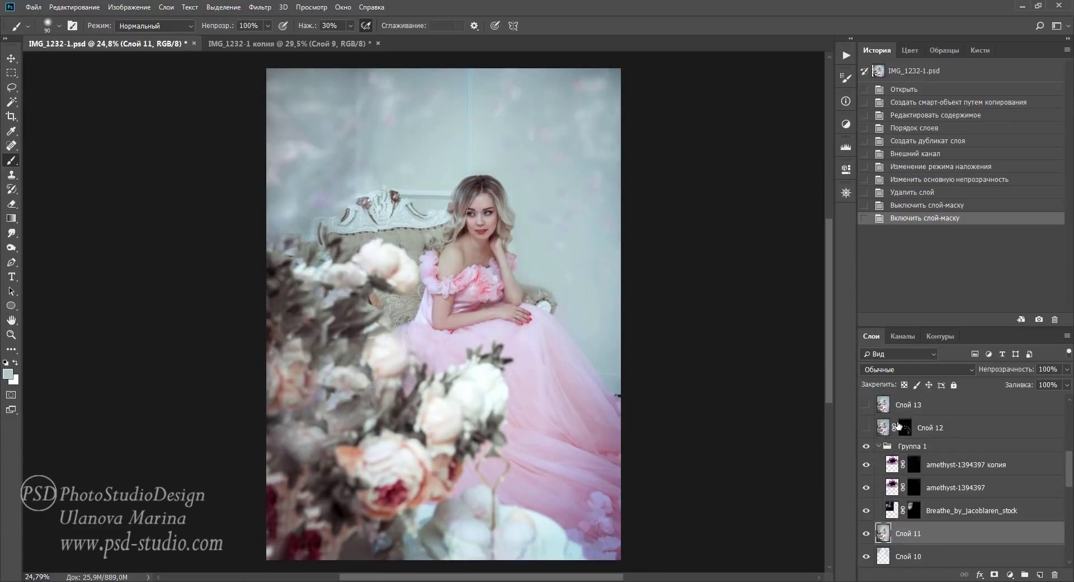
pyautogui.click(866, 448)
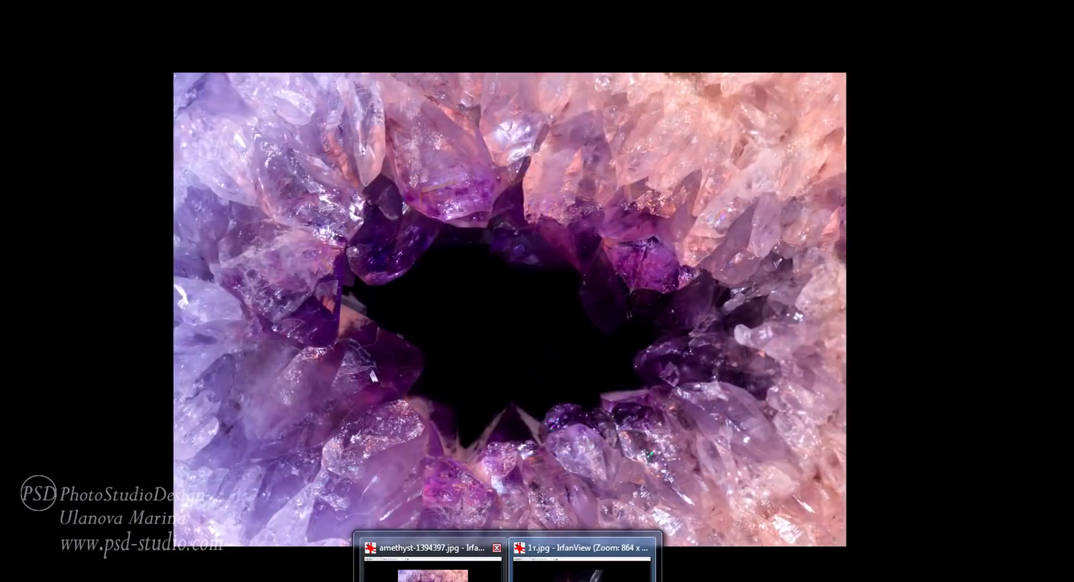
# - Bring the amethyst-1394397.jpg IrfanView window forward from the taskbar
pyautogui.click(432, 562)
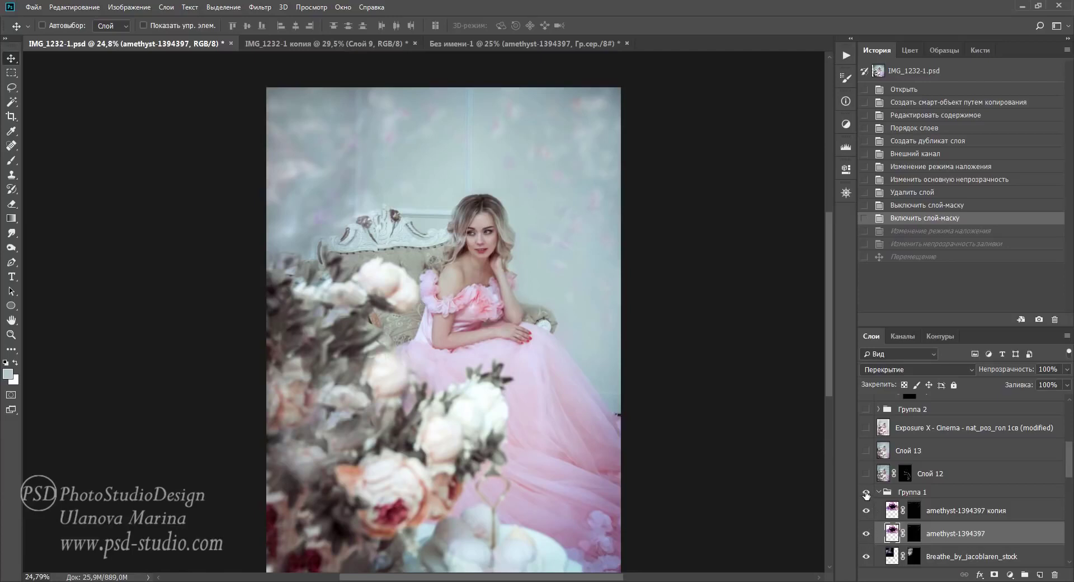
# - Compare the portrait with and without Группа 1's amethyst overlay, then collapse the group
pyautogui.click(866, 492)
pyautogui.click(867, 493)
pyautogui.click(878, 492)
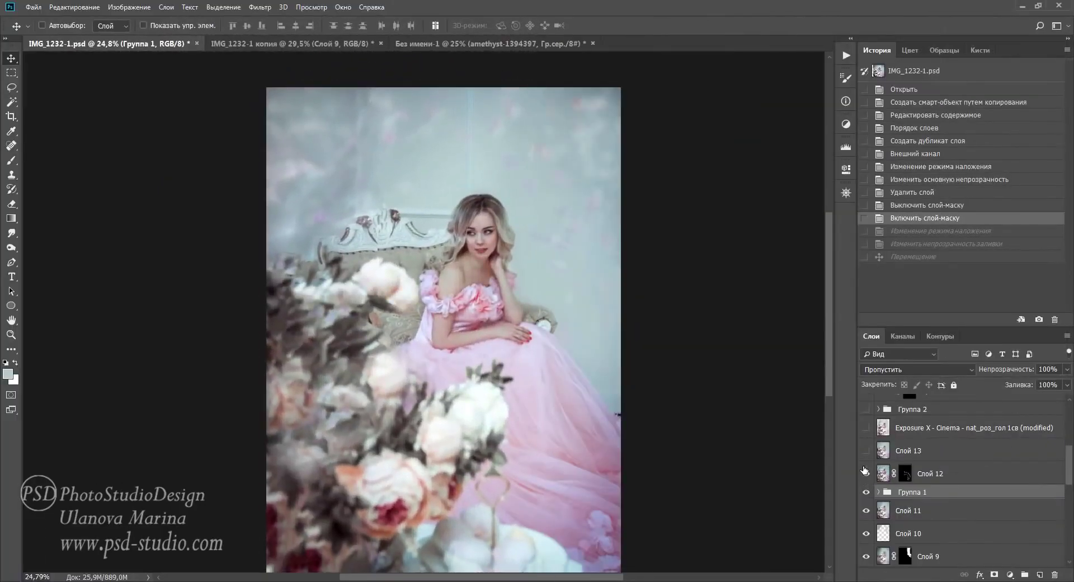
pyautogui.click(122, 8)
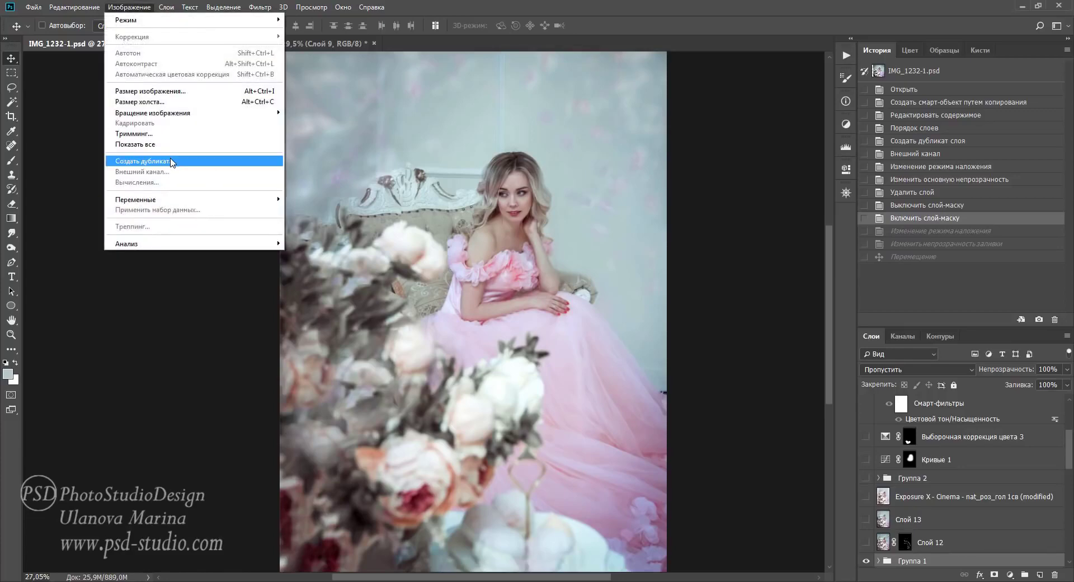
# - Duplicate the image as a single merged layer, creating IMG_1232-1 копия 2
pyautogui.click(171, 161)
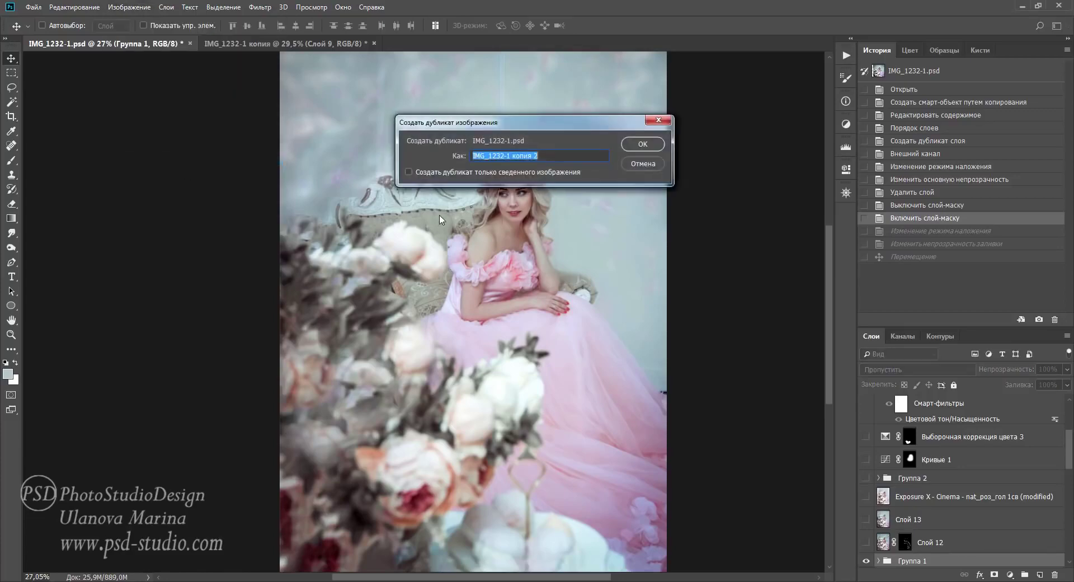
pyautogui.click(409, 172)
pyautogui.click(643, 145)
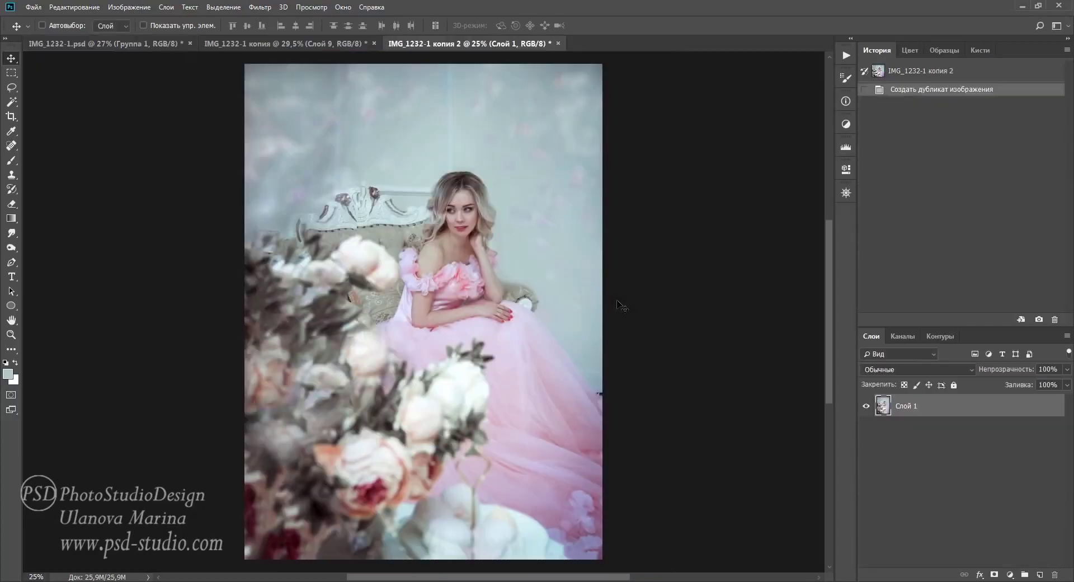
# - Apply HDR Toning to the copy with Detail +168 and Saturation +49, then return to the original
pyautogui.click(137, 7)
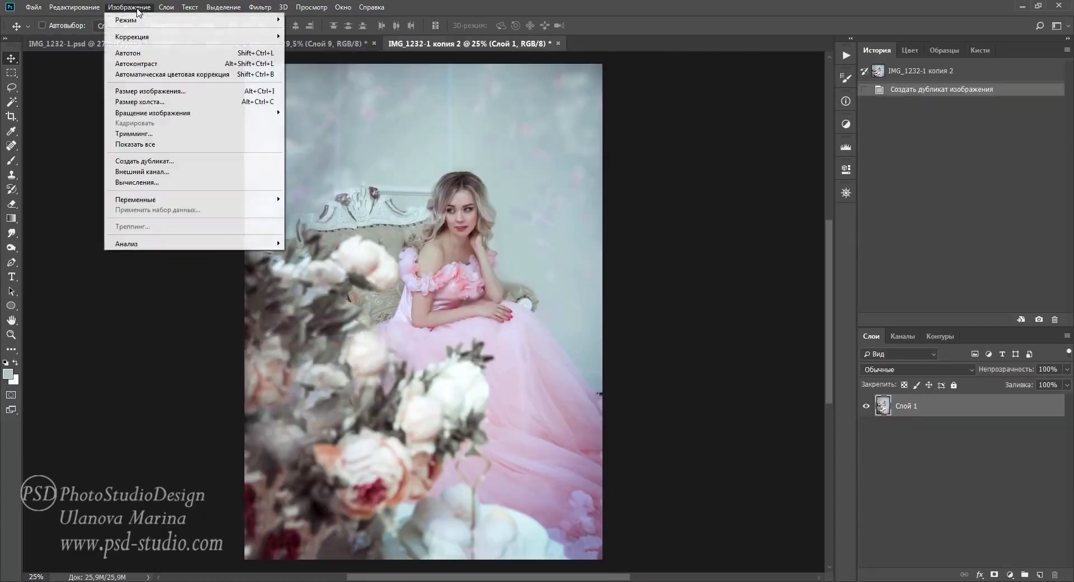
pyautogui.moveTo(193, 36)
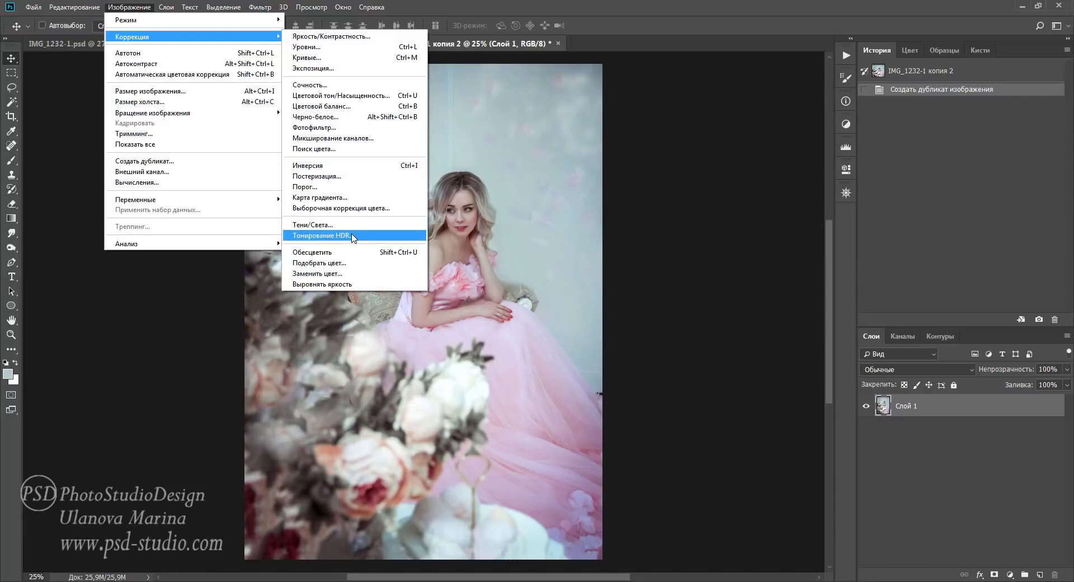
pyautogui.click(352, 235)
pyautogui.click(578, 337)
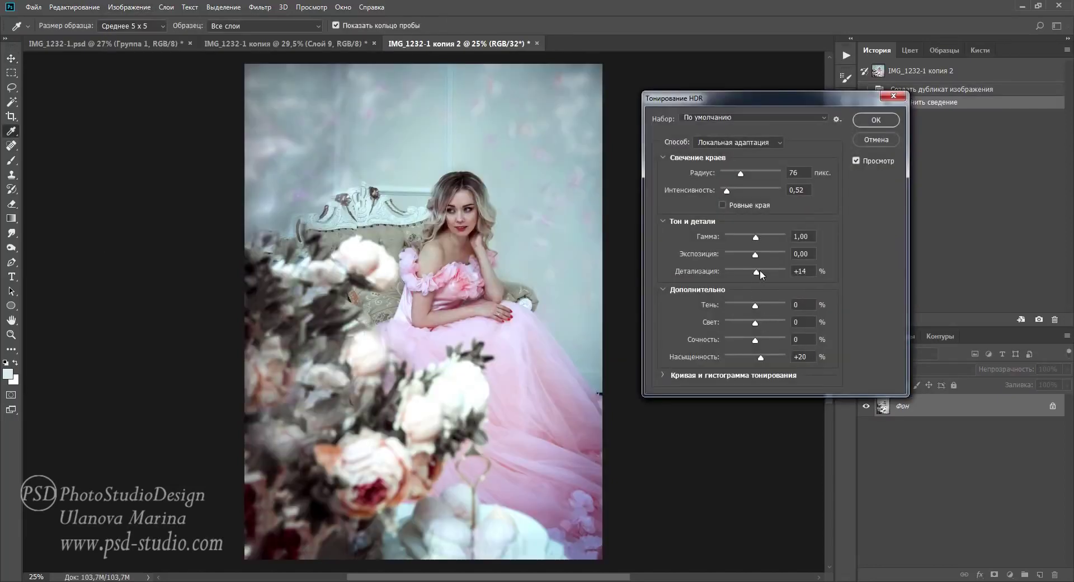
pyautogui.moveTo(757, 270); pyautogui.dragTo(773, 271)
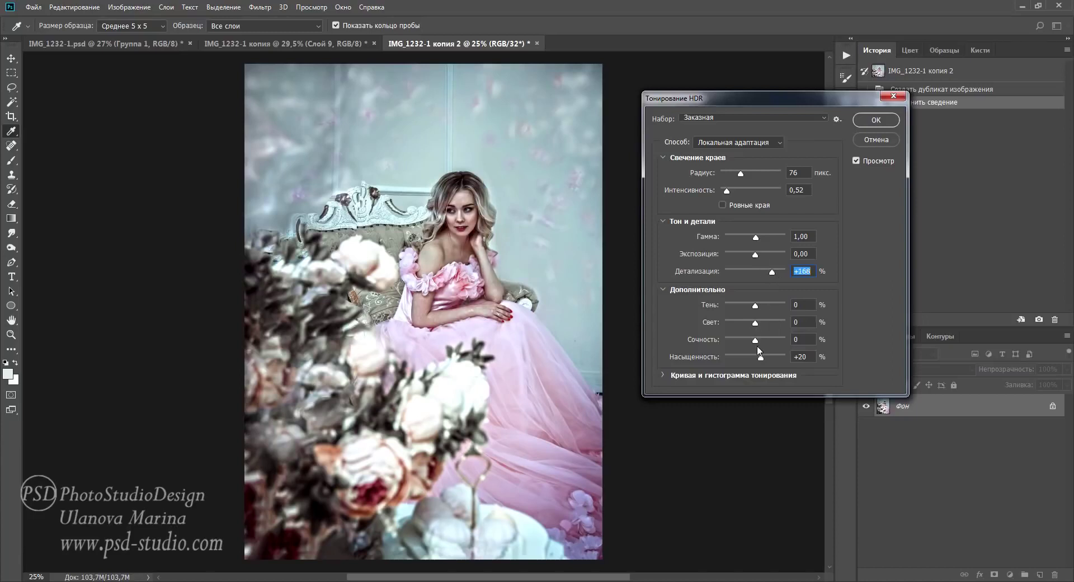
pyautogui.moveTo(758, 357); pyautogui.dragTo(767, 356)
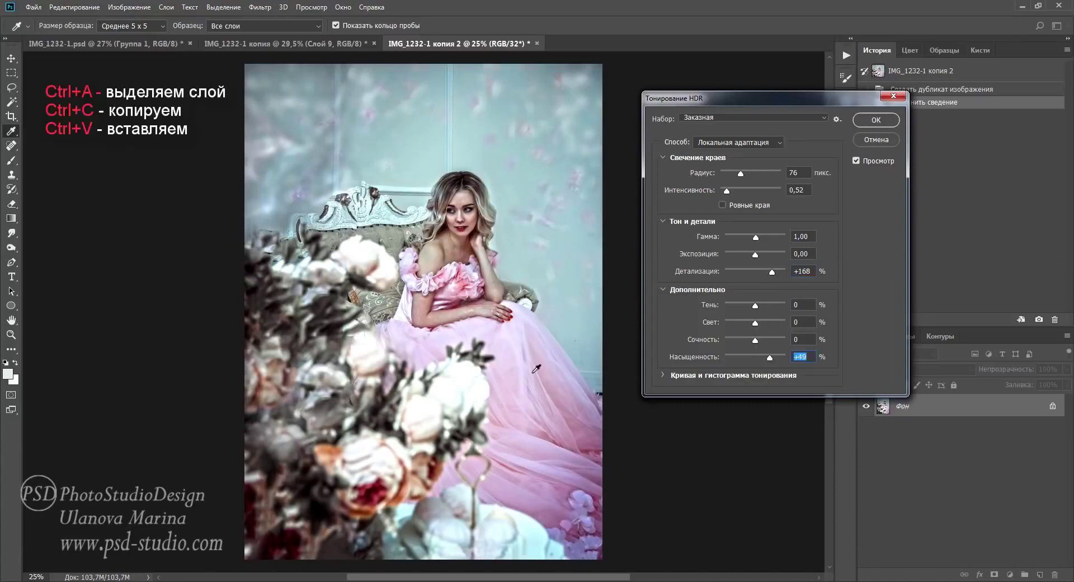
pyautogui.click(877, 121)
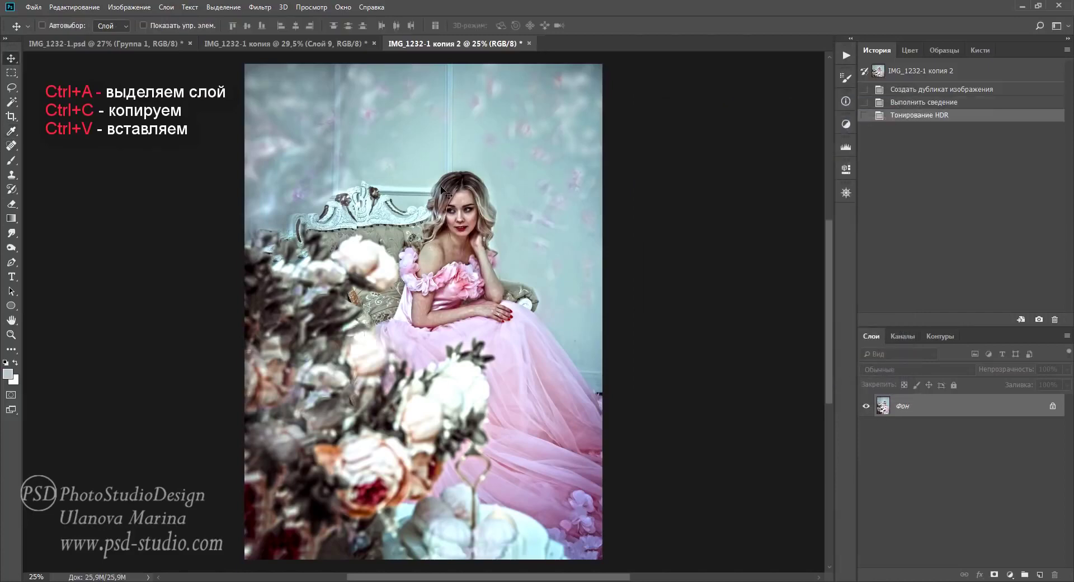
pyautogui.click(125, 44)
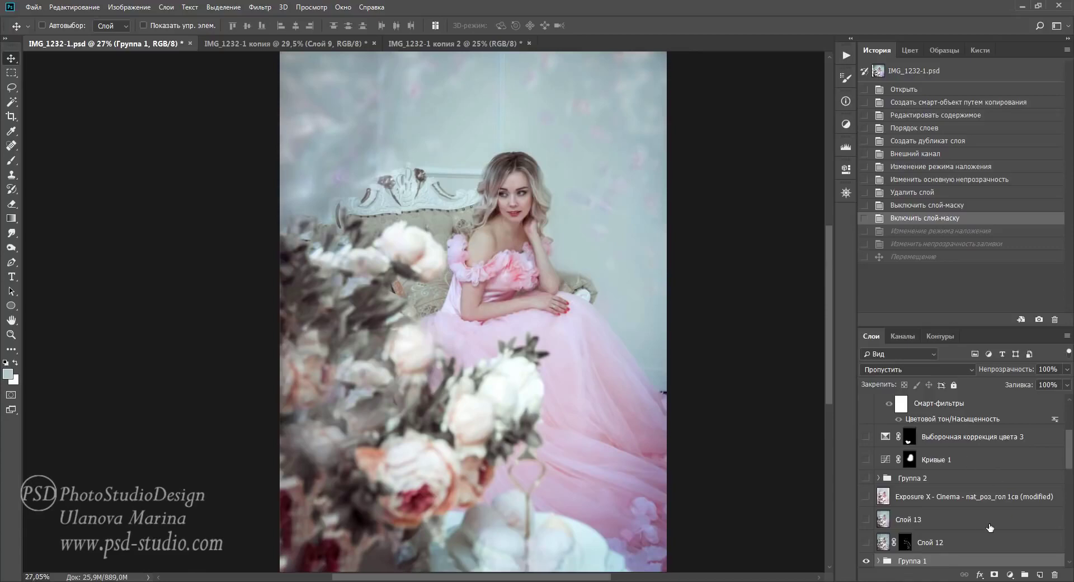
# - Turn on Слой 12 and try it with its layer mask disabled
pyautogui.scroll(-1, 989, 528)
pyautogui.click(866, 520)
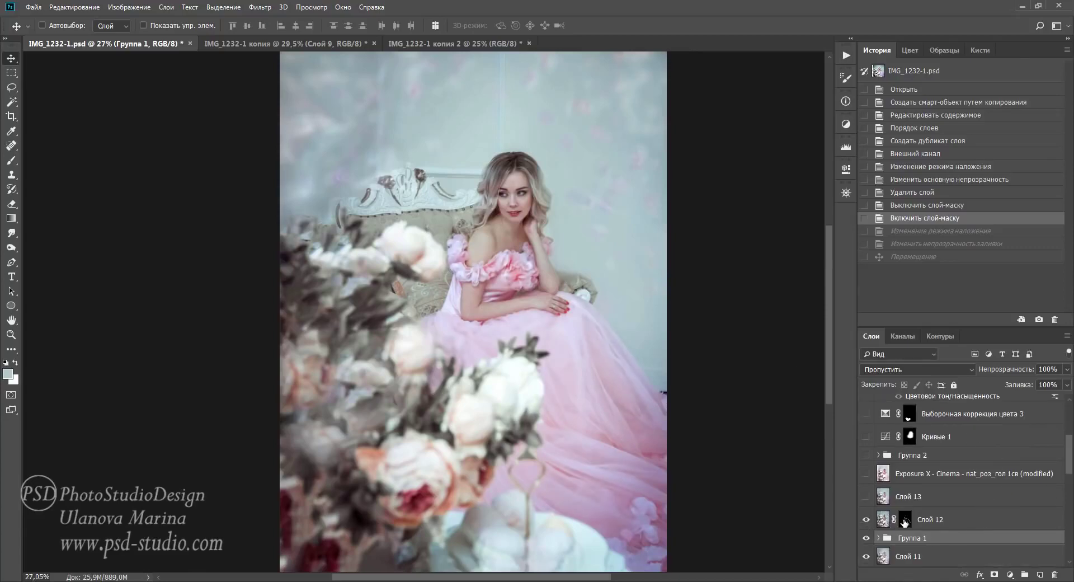
pyautogui.rightClick(904, 519)
pyautogui.click(952, 421)
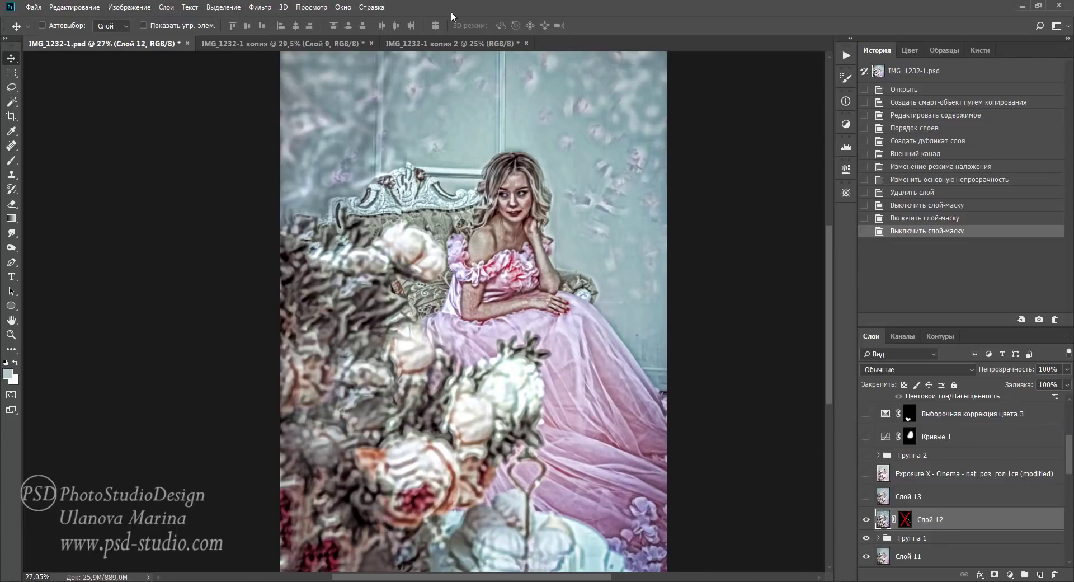
# - Compare against the HDR copy, then re-enable Слой 12's layer mask to soften the look
pyautogui.click(453, 43)
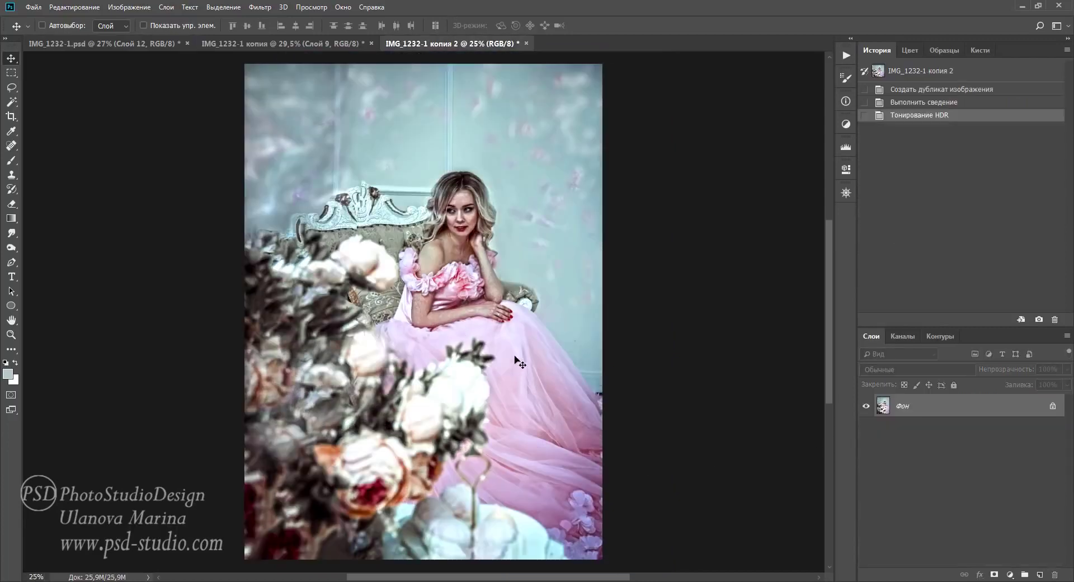
pyautogui.click(139, 45)
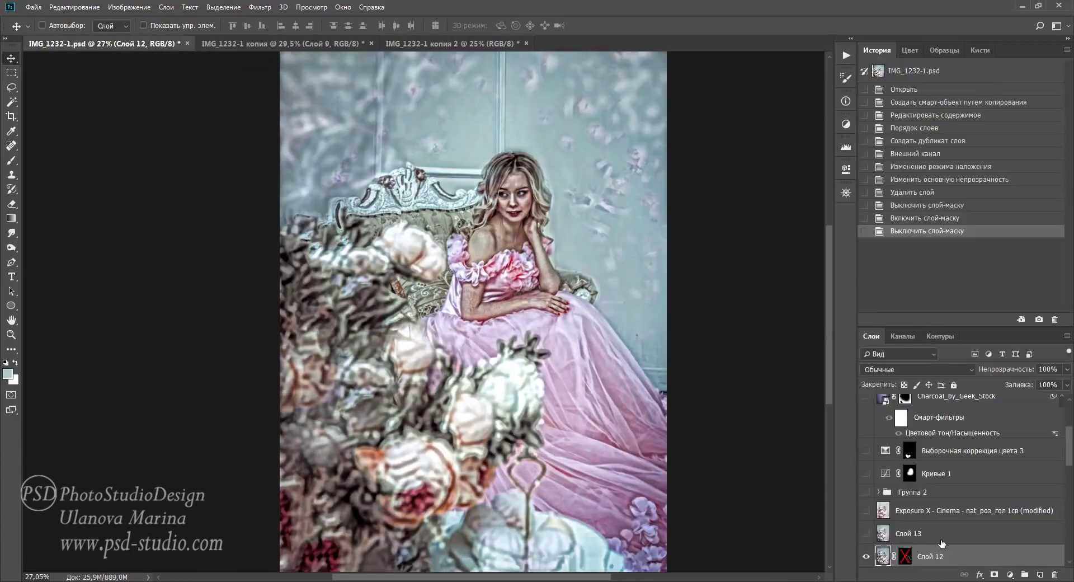
pyautogui.rightClick(907, 556)
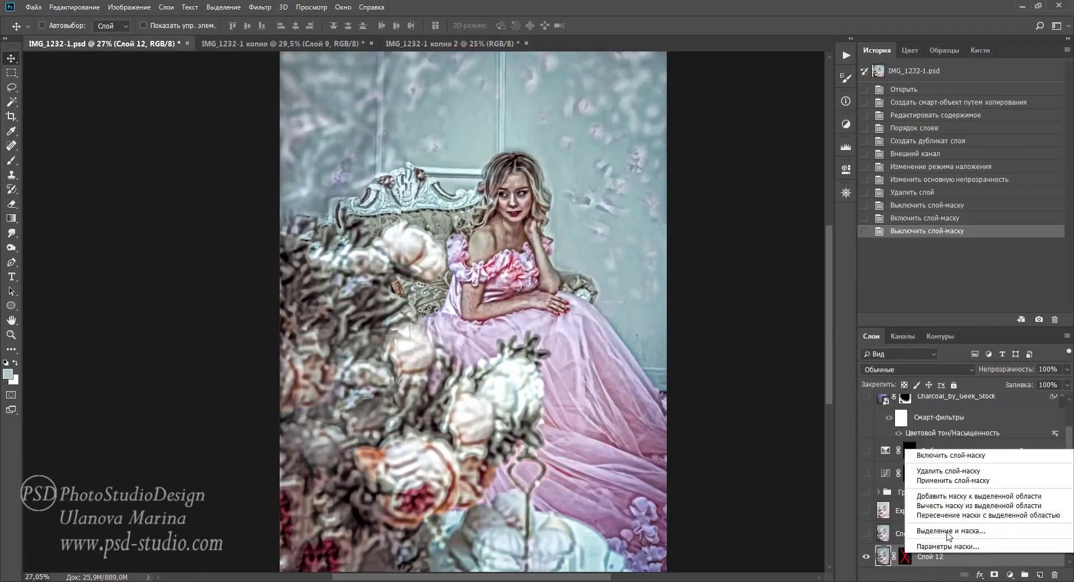
pyautogui.click(953, 455)
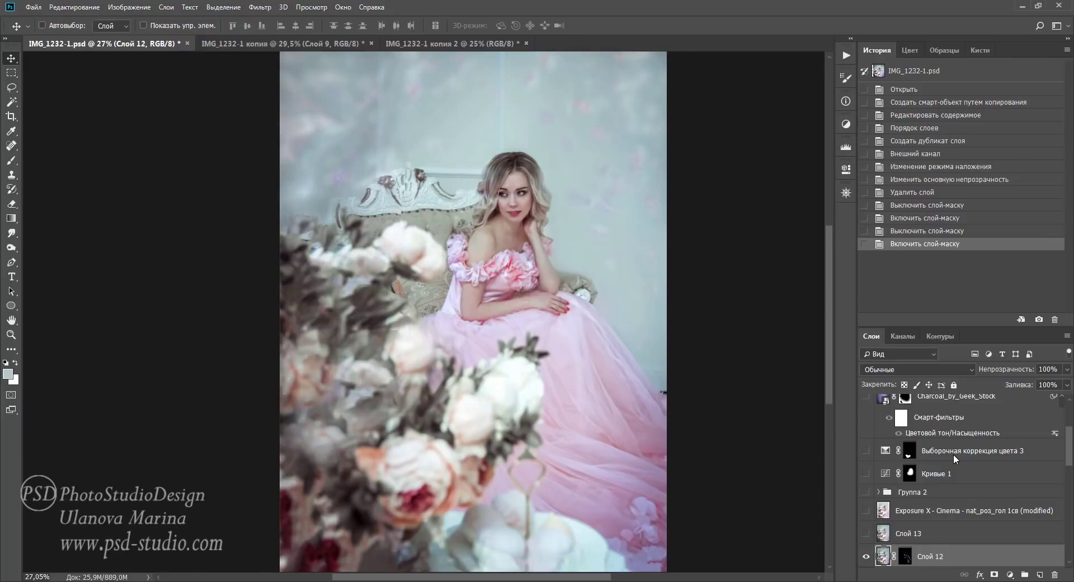
# - Switch on Слой 13 above Слой 12, comparing layer visibility along the way
pyautogui.moveTo(731, 492); pyautogui.dragTo(713, 449)
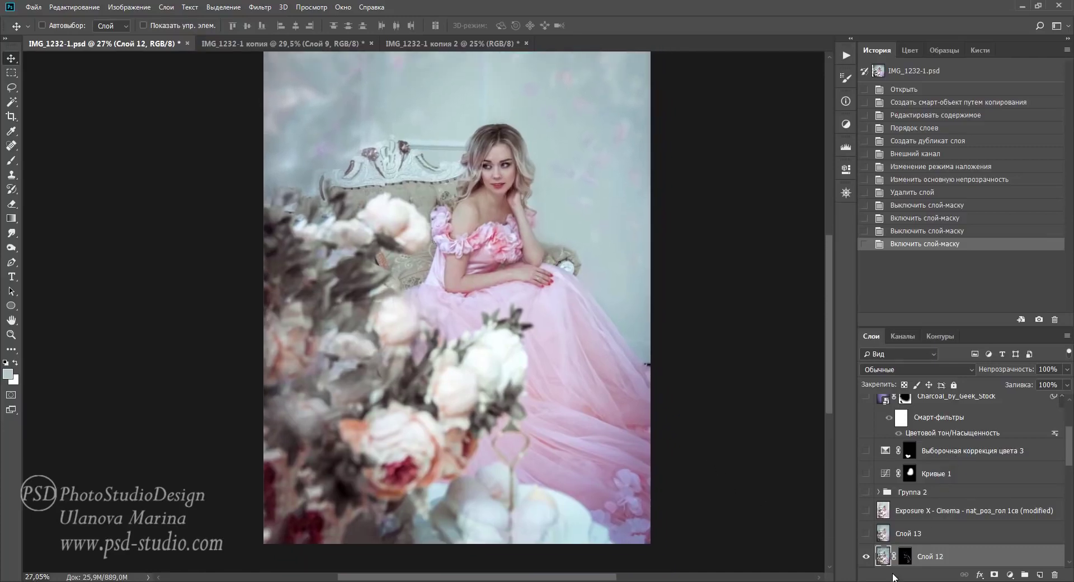
pyautogui.keyDown('alt'); pyautogui.scroll(3, 582, 361); pyautogui.keyUp('alt')
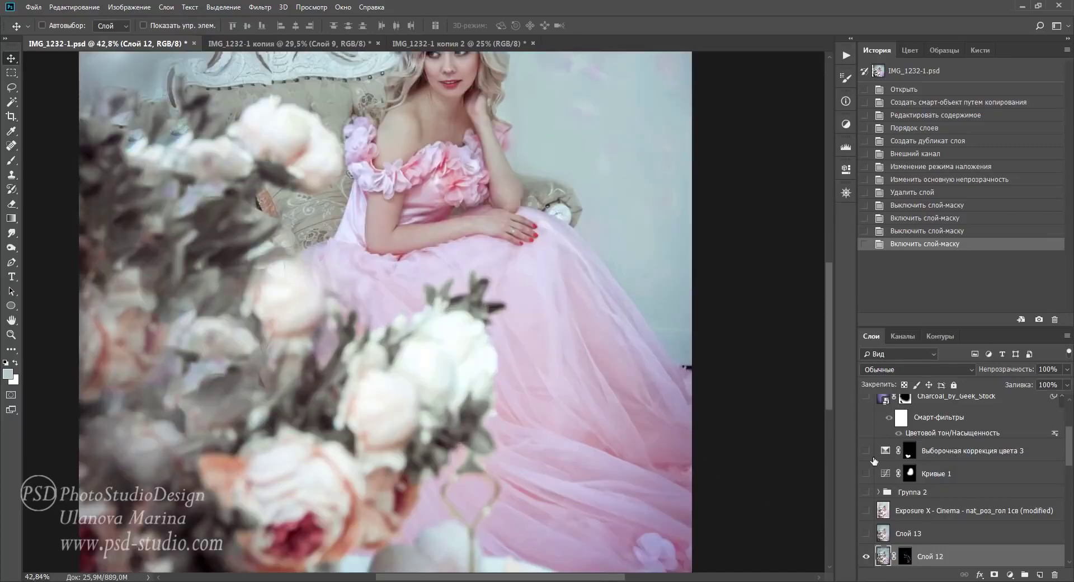
pyautogui.keyDown('alt'); pyautogui.scroll(-1, 682, 343); pyautogui.keyUp('alt')
pyautogui.click(866, 556)
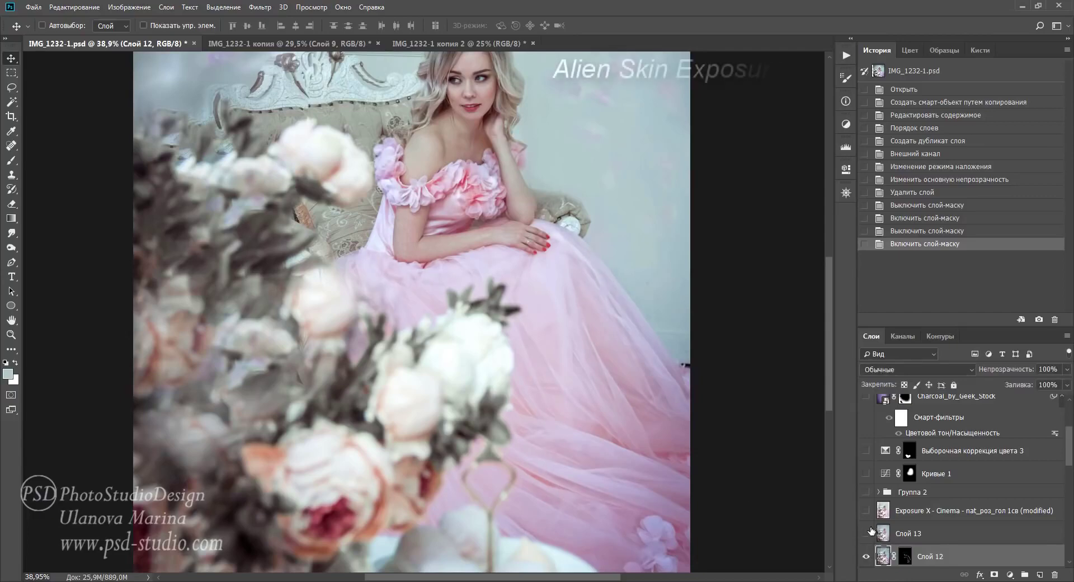
pyautogui.moveTo(866, 532); pyautogui.dragTo(866, 510)
pyautogui.click(973, 510)
pyautogui.scroll(-2, 586, 316)
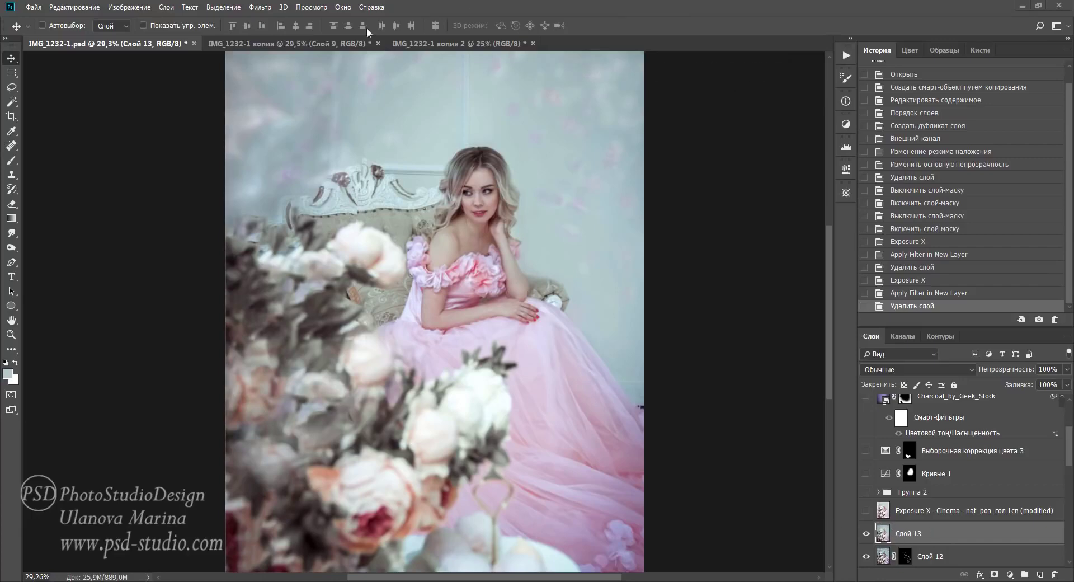
# - Launch Filter > Alien Skin > Exposure X on Слой 13, allowing it past the security warning
pyautogui.click(260, 7)
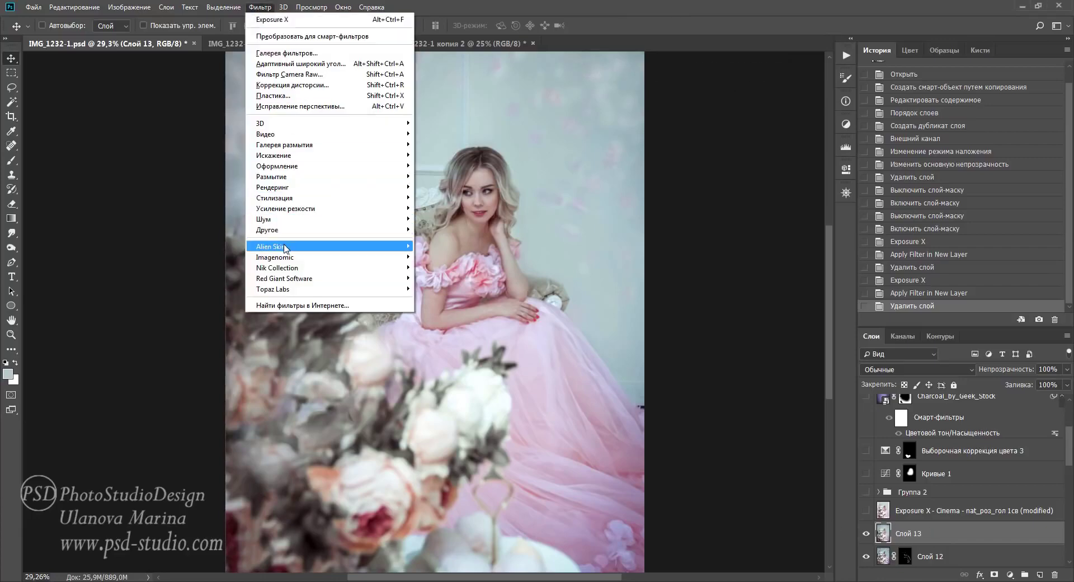
pyautogui.click(223, 247)
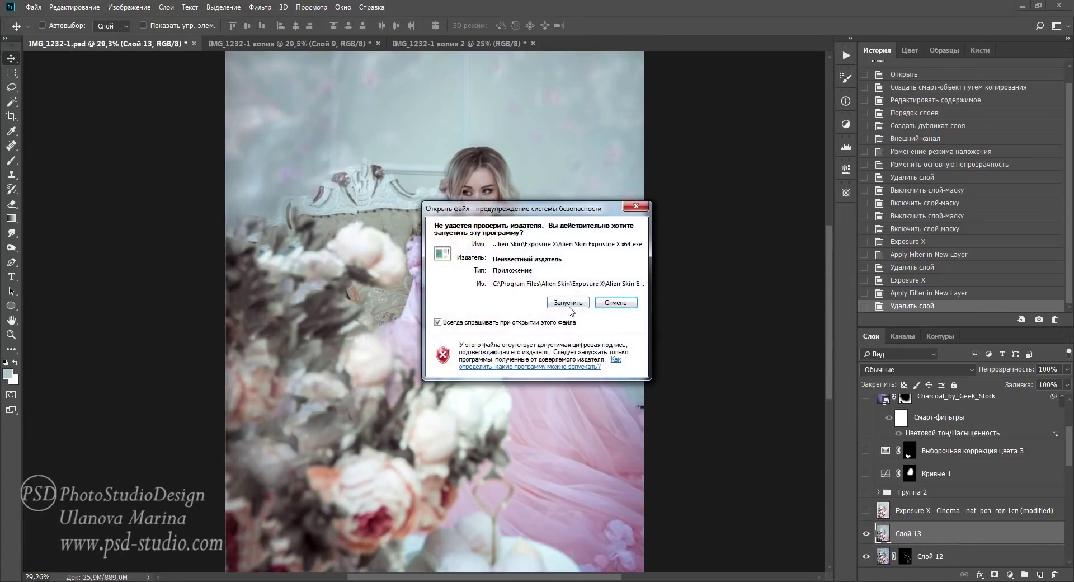
pyautogui.click(567, 304)
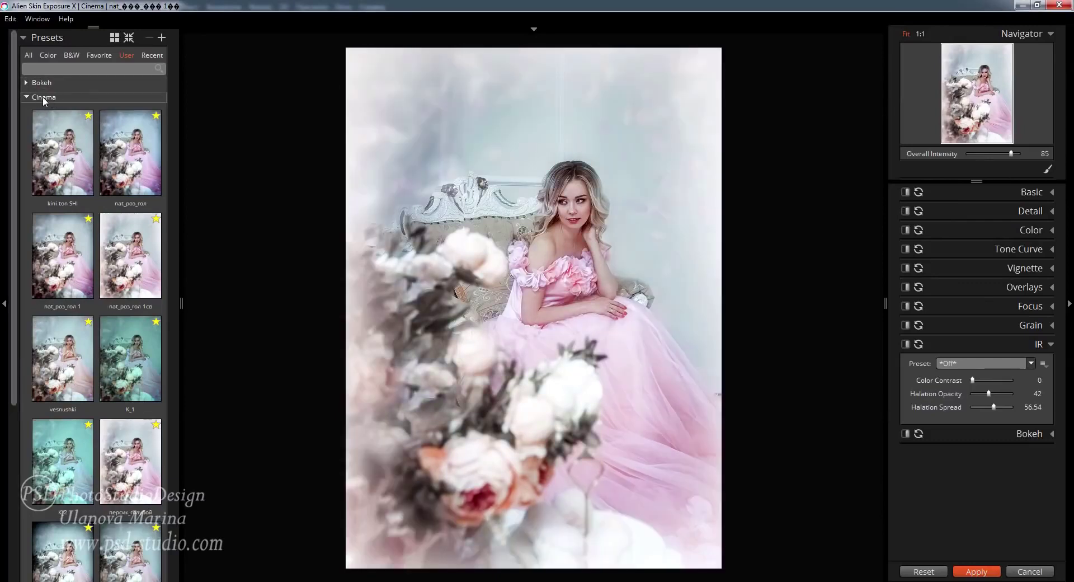
# - Apply the nat_роз_гол 1св Cinema preset and review its Basic, Detail and Color settings
pyautogui.click(123, 269)
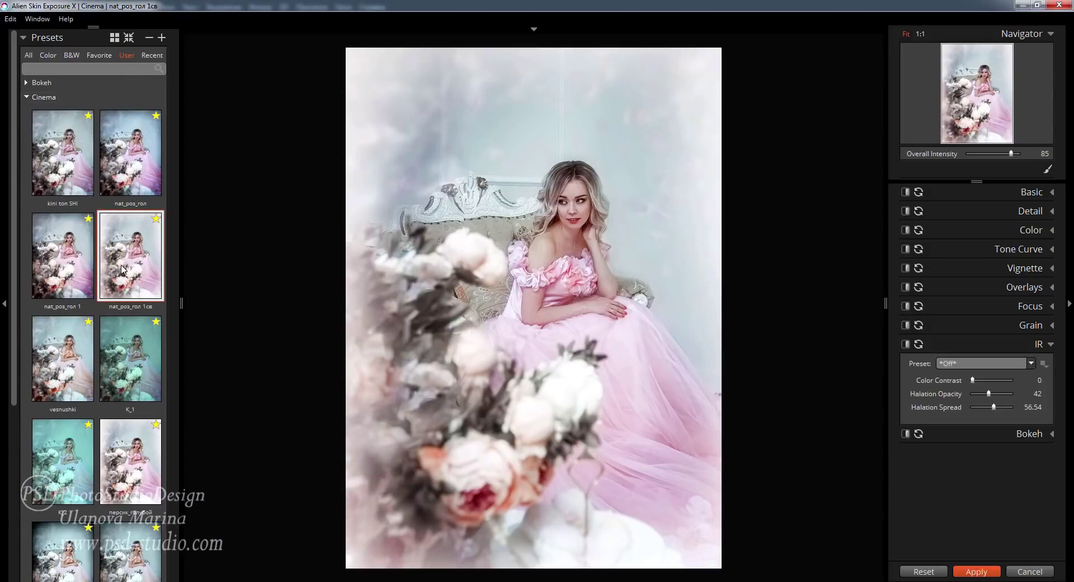
pyautogui.click(1052, 193)
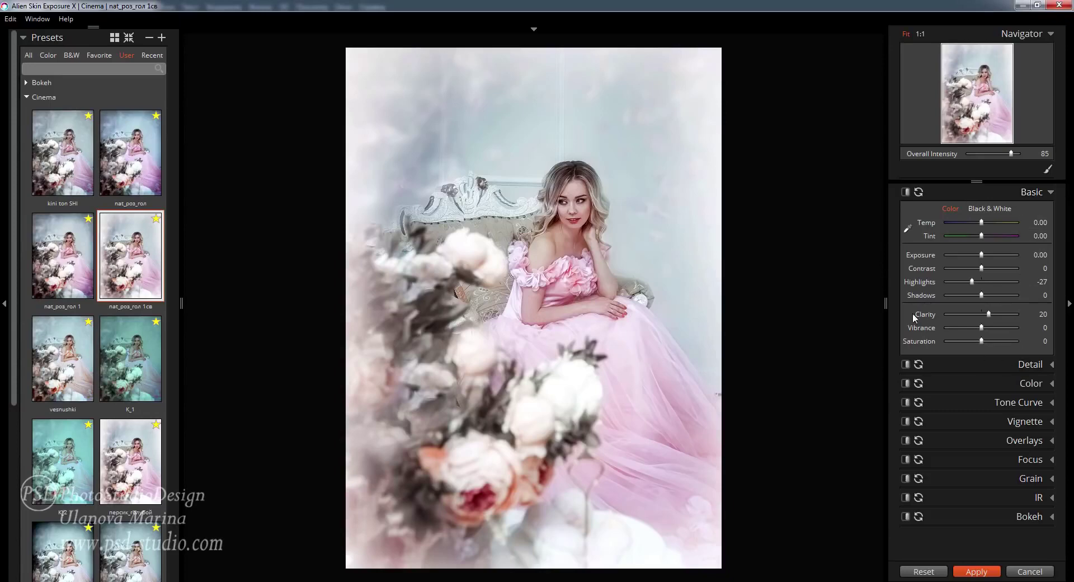
pyautogui.click(1051, 193)
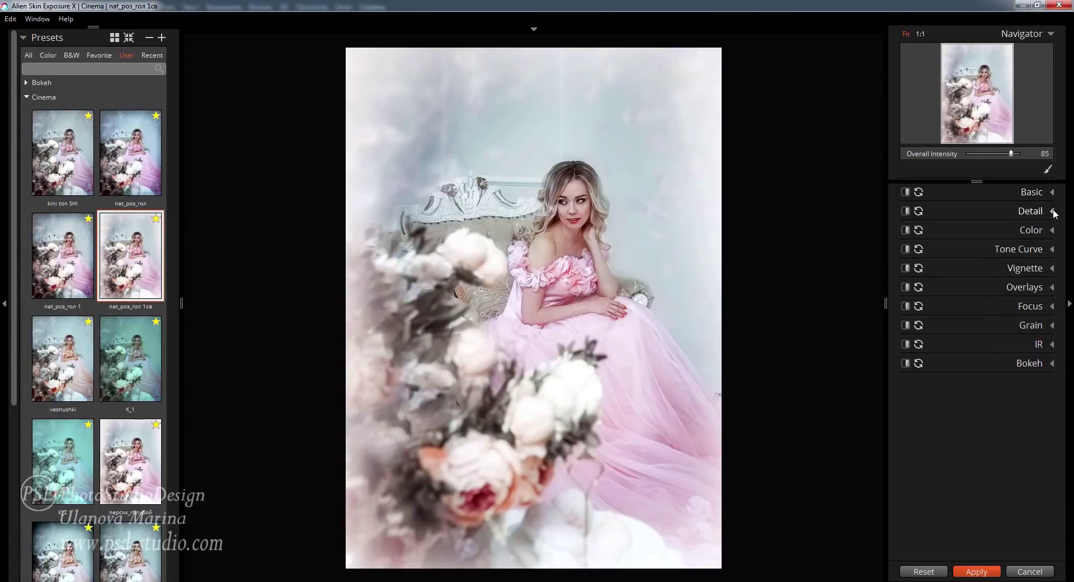
pyautogui.click(1052, 212)
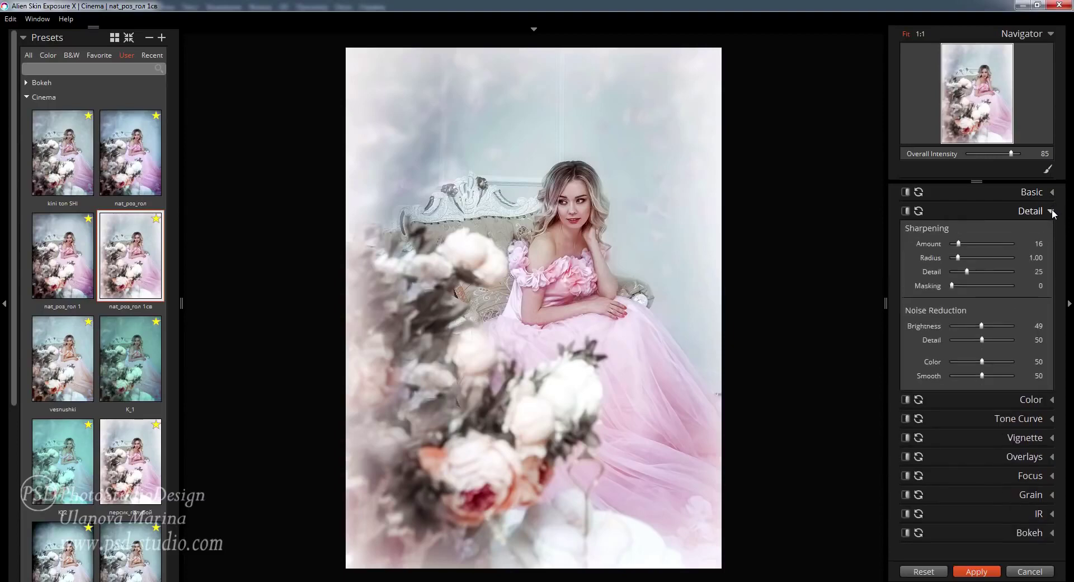
pyautogui.click(1051, 211)
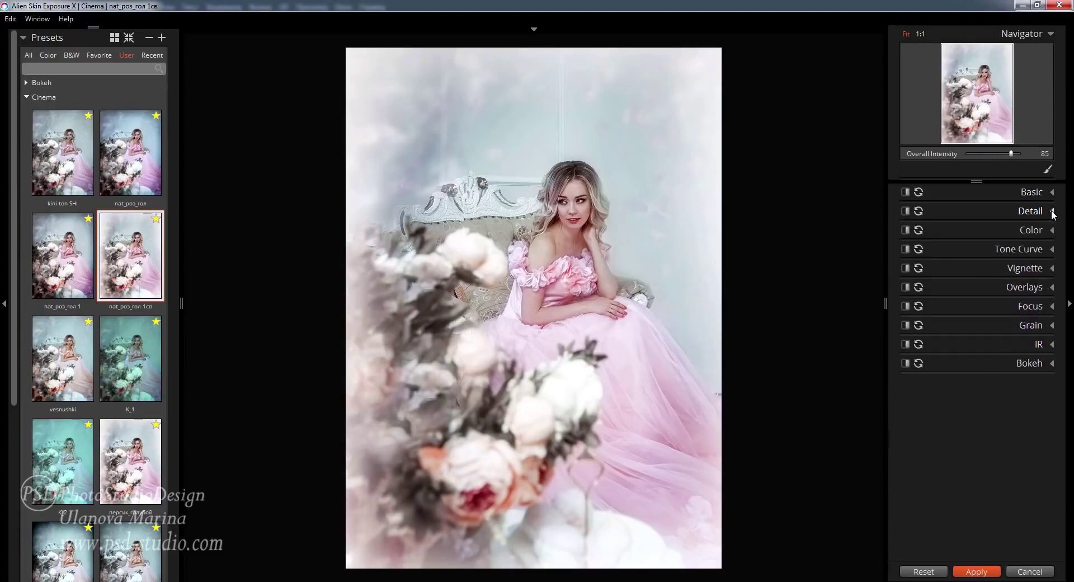
pyautogui.click(1052, 231)
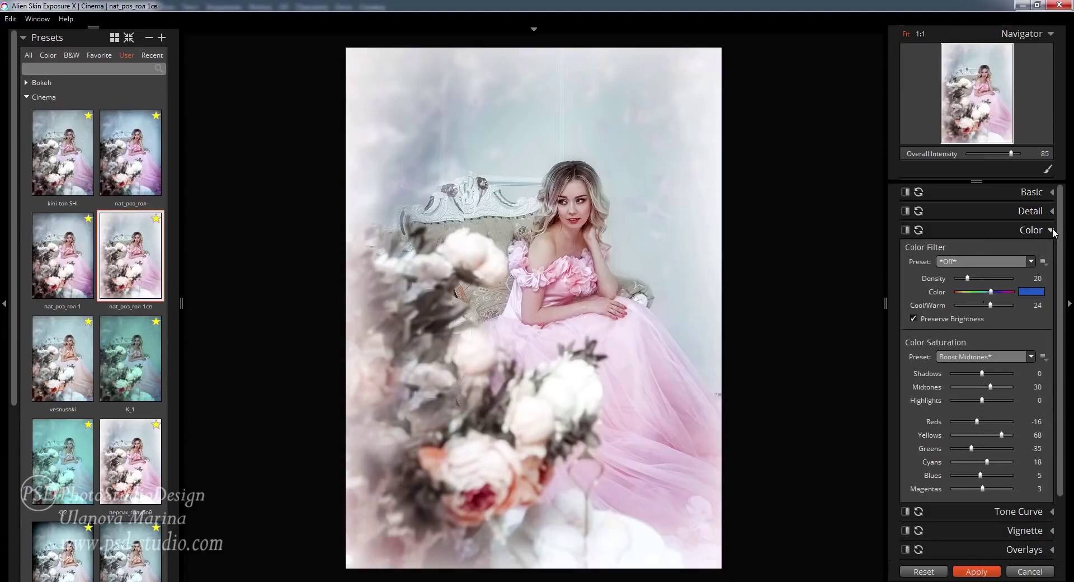
pyautogui.click(1052, 230)
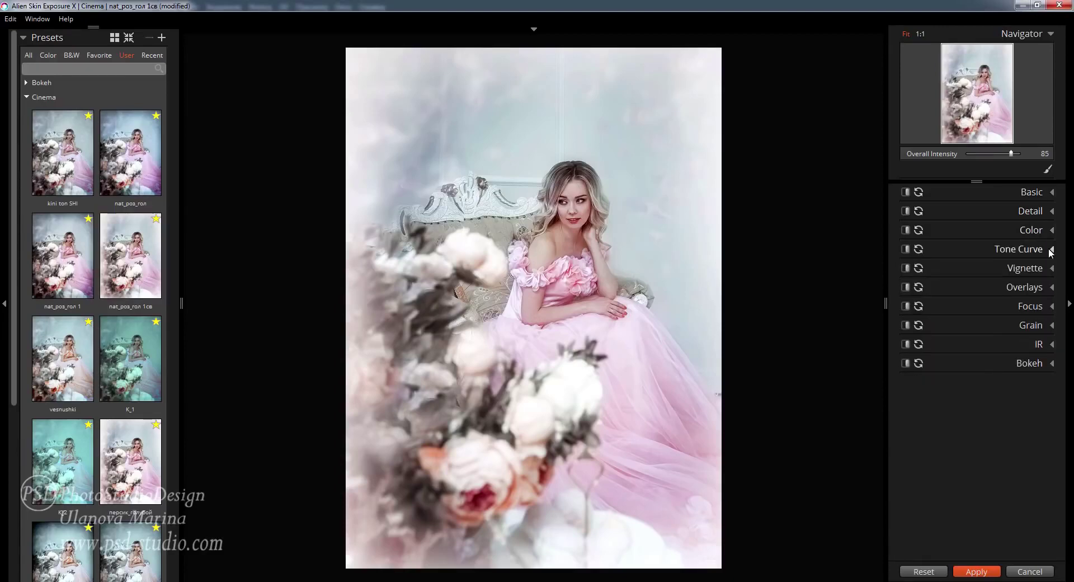
# - Review the Vignette, Focus and Grain panels, then apply the grade back to Photoshop as a new layer
pyautogui.click(1050, 272)
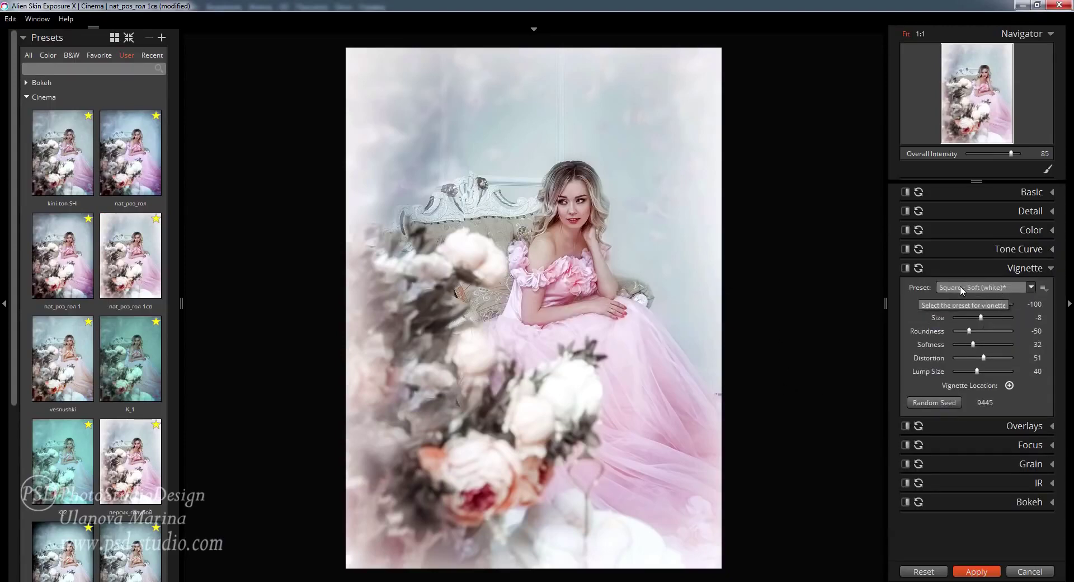
pyautogui.click(1051, 270)
pyautogui.click(1051, 306)
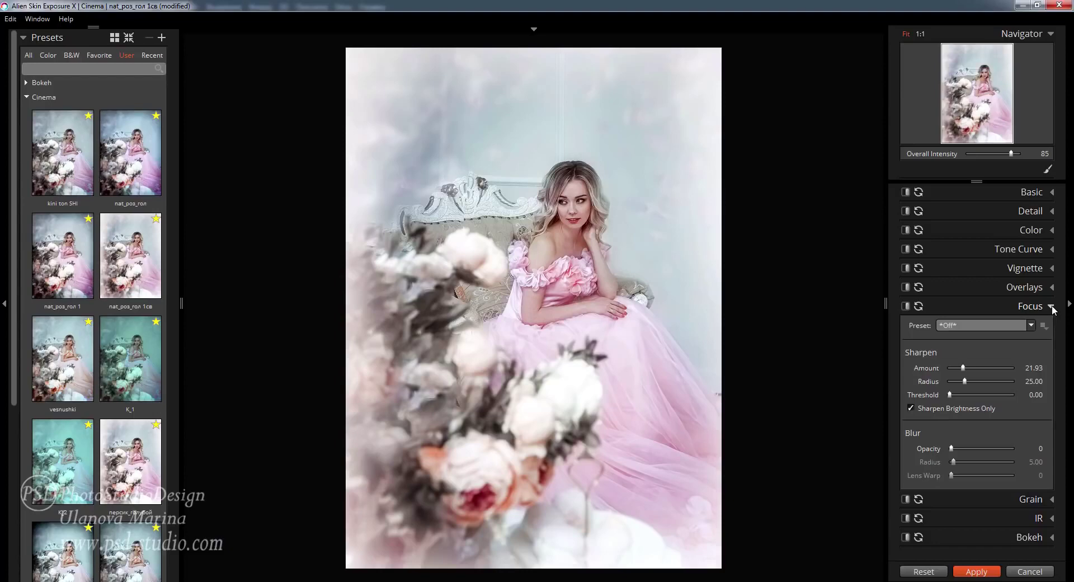
pyautogui.click(1052, 307)
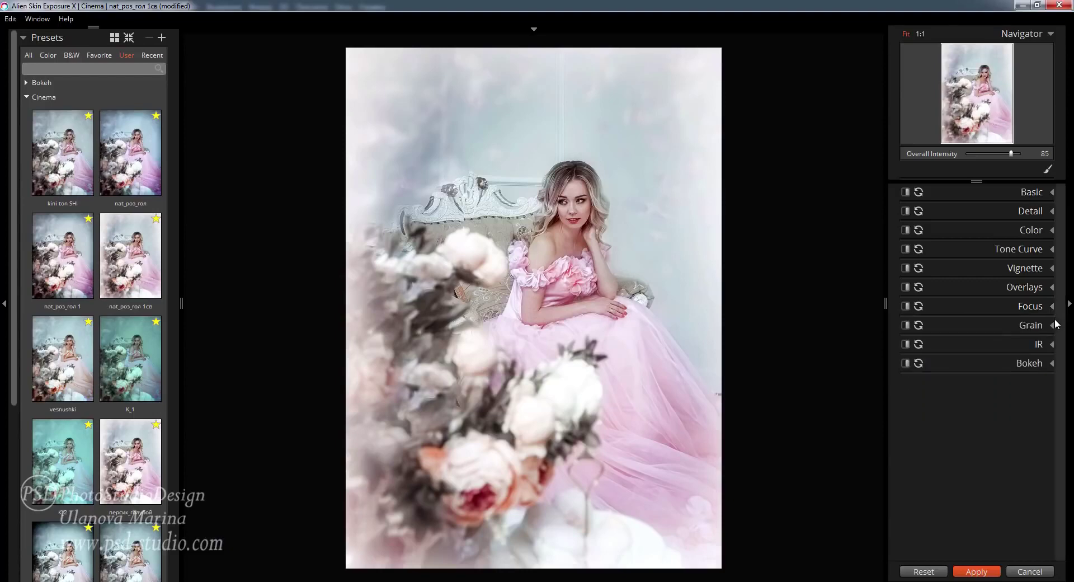
pyautogui.click(1052, 325)
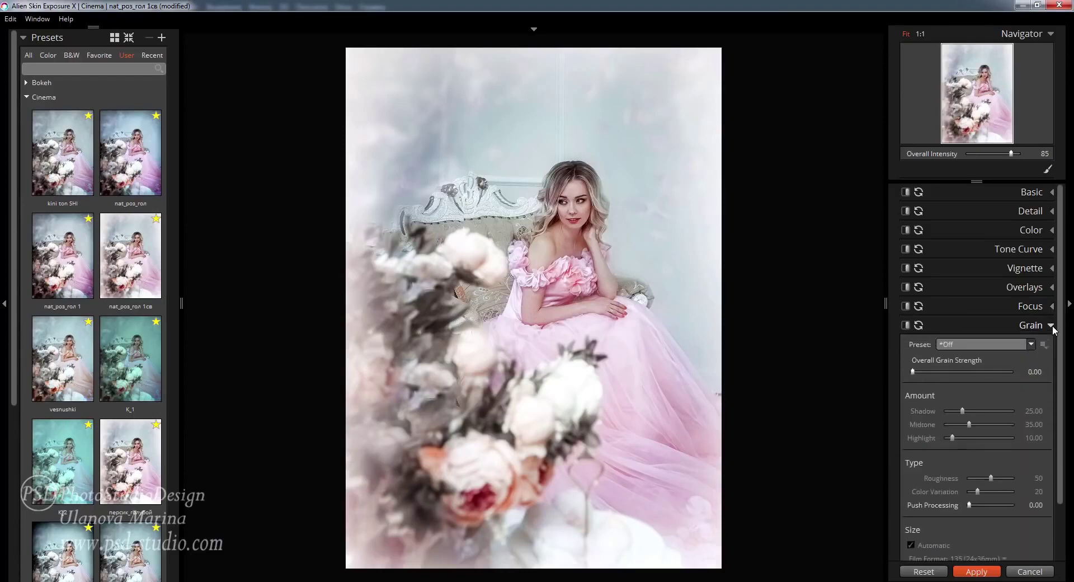
pyautogui.click(1051, 326)
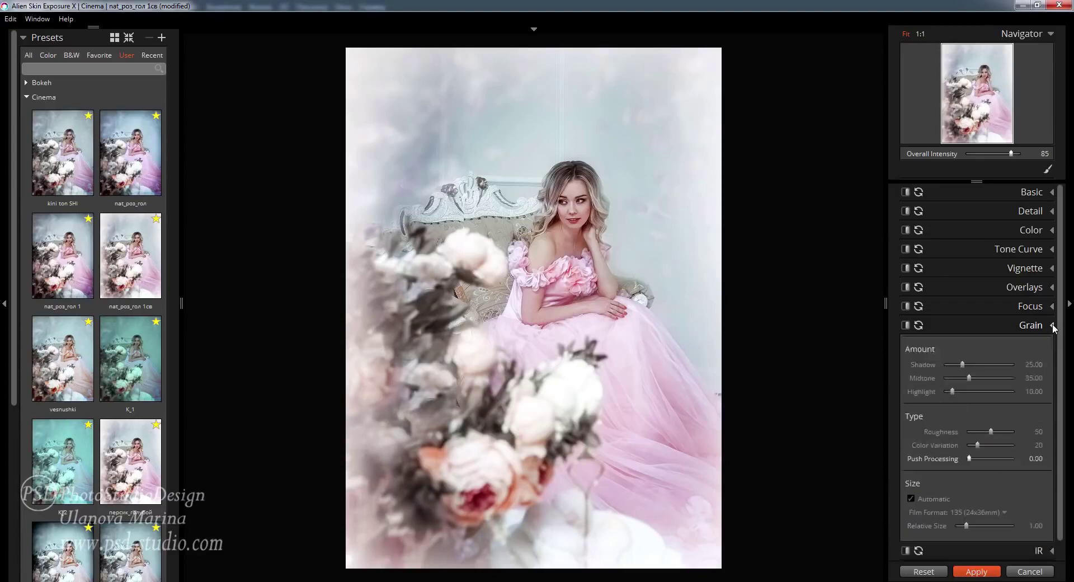
pyautogui.click(974, 571)
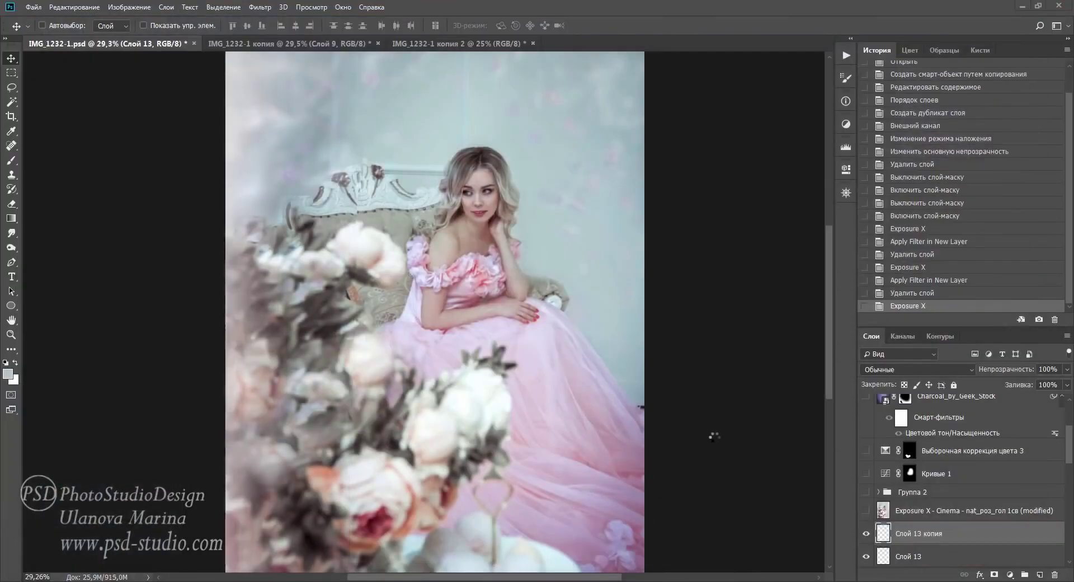
# - Show and expand Группа 2, hiding Selective Color 2, Слой 14 and Микширование каналов 1
pyautogui.click(865, 492)
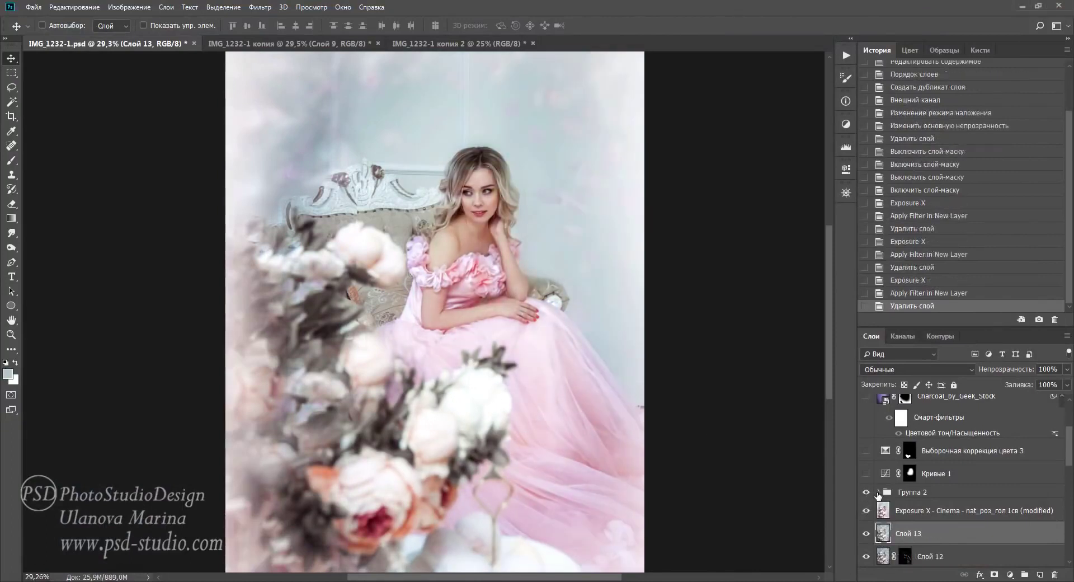
pyautogui.click(878, 492)
pyautogui.scroll(-2, 970, 501)
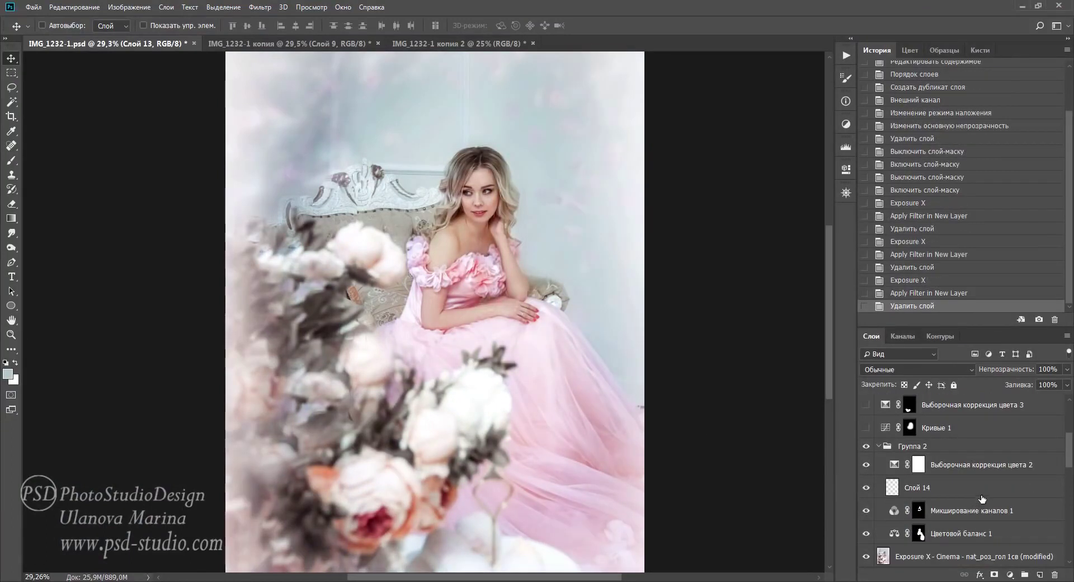
pyautogui.scroll(-1, 973, 495)
pyautogui.click(866, 441)
pyautogui.click(866, 464)
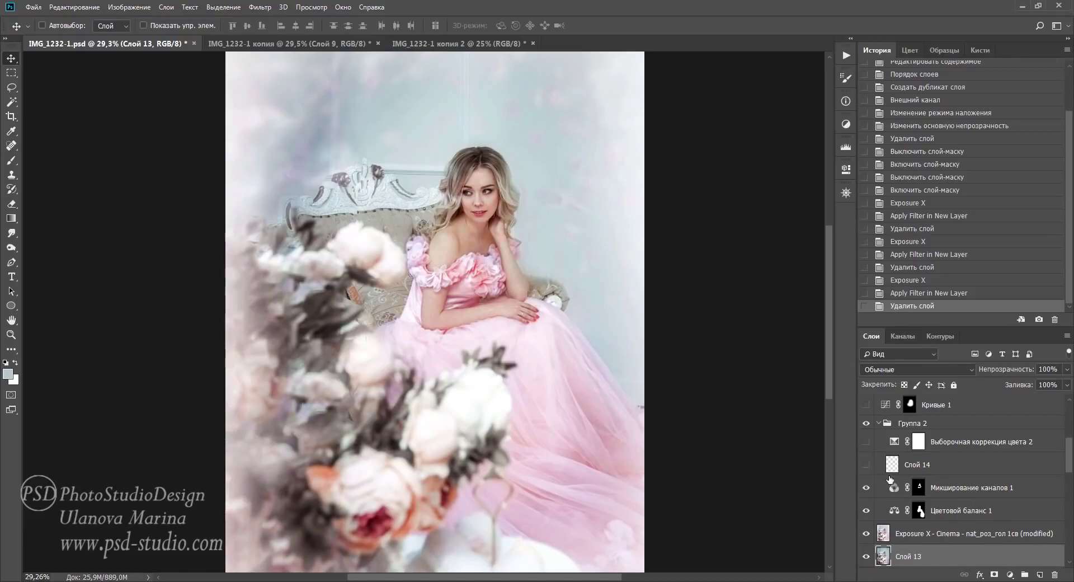
pyautogui.click(865, 487)
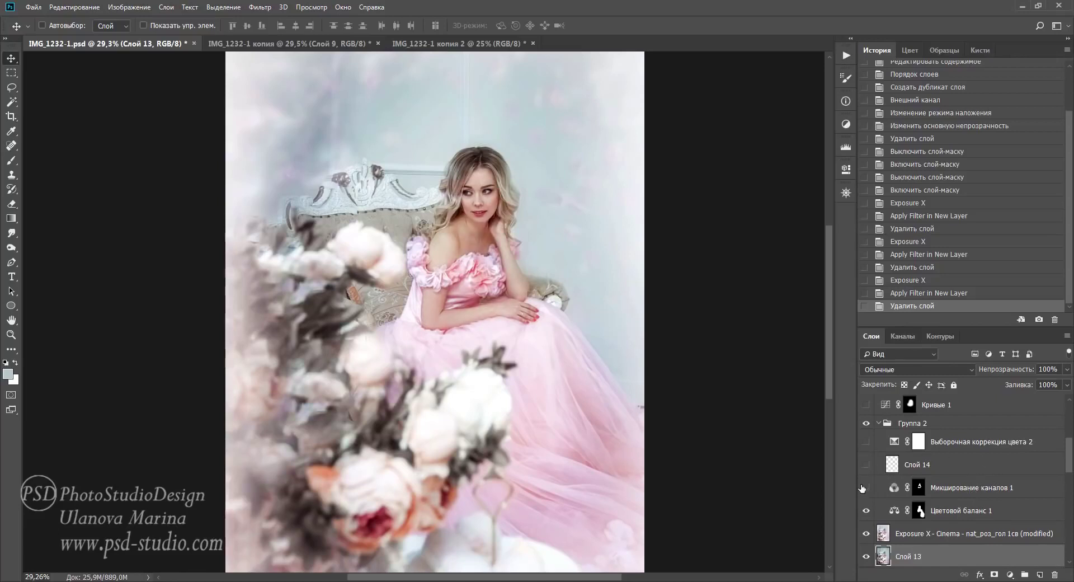
# - Review Цветовой баланс 1 (midtones blue −12; highlights red +5, blue −5) and re-enable Микширование каналов 1
pyautogui.doubleClick(893, 510)
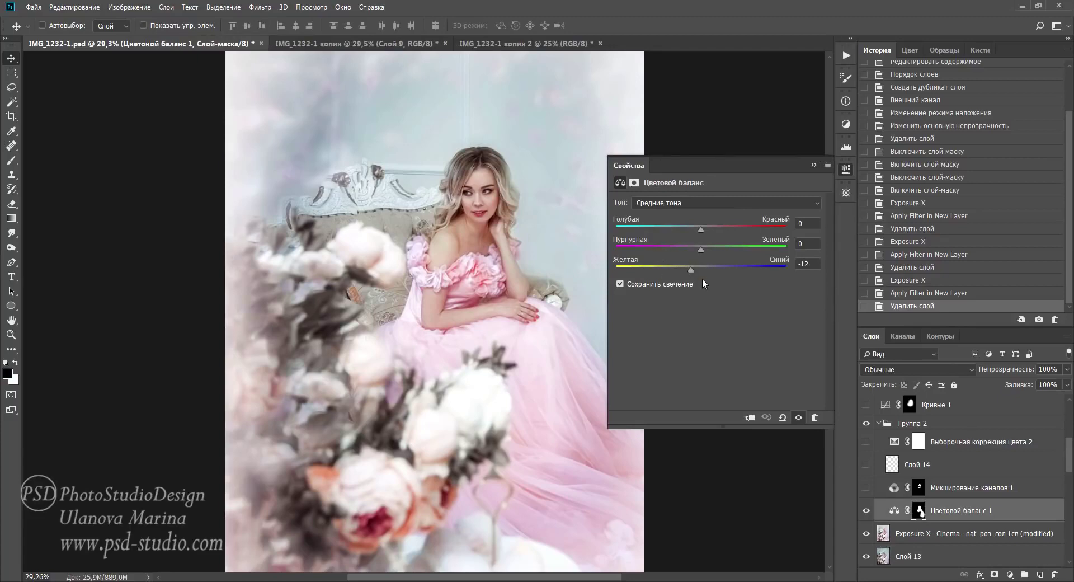
pyautogui.click(699, 203)
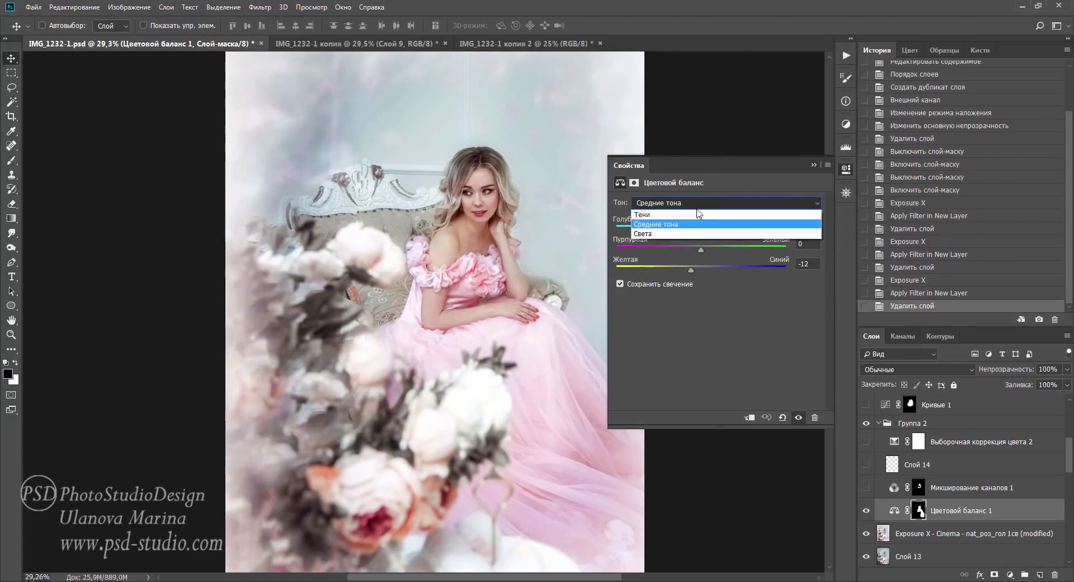
pyautogui.click(689, 213)
pyautogui.click(693, 203)
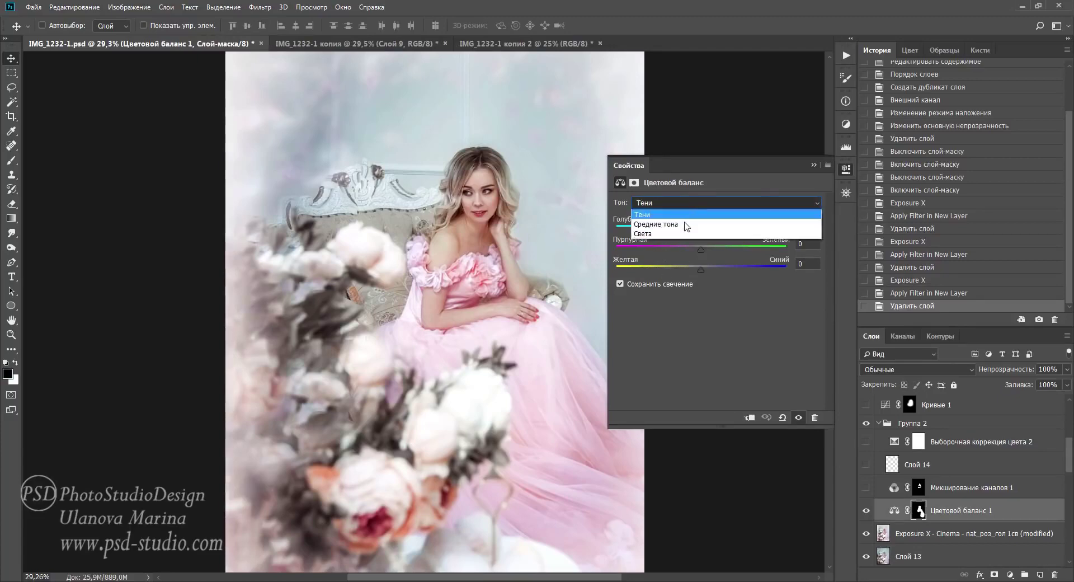
pyautogui.click(680, 232)
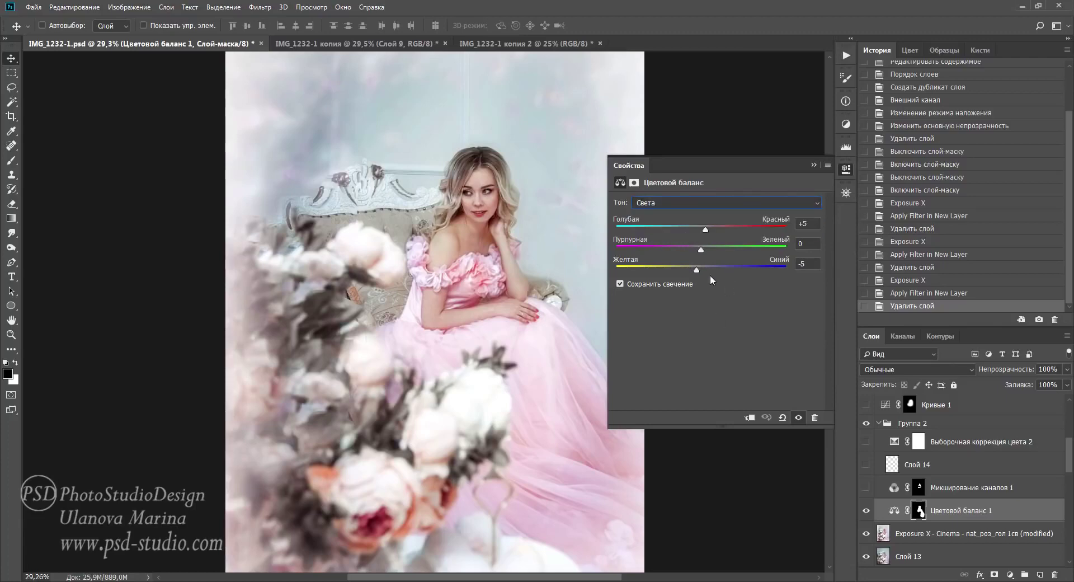
pyautogui.click(811, 165)
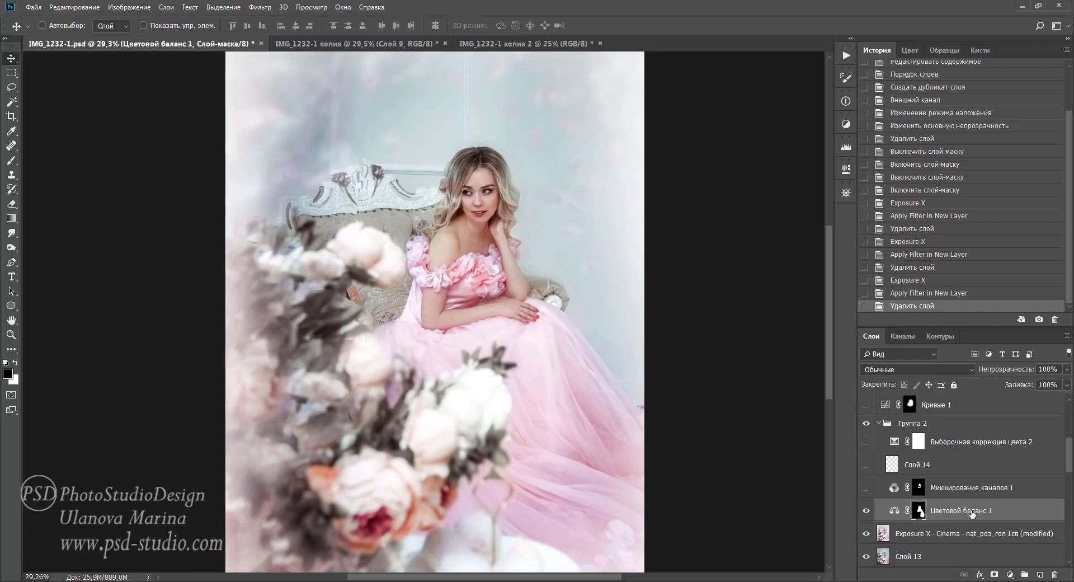
pyautogui.click(866, 488)
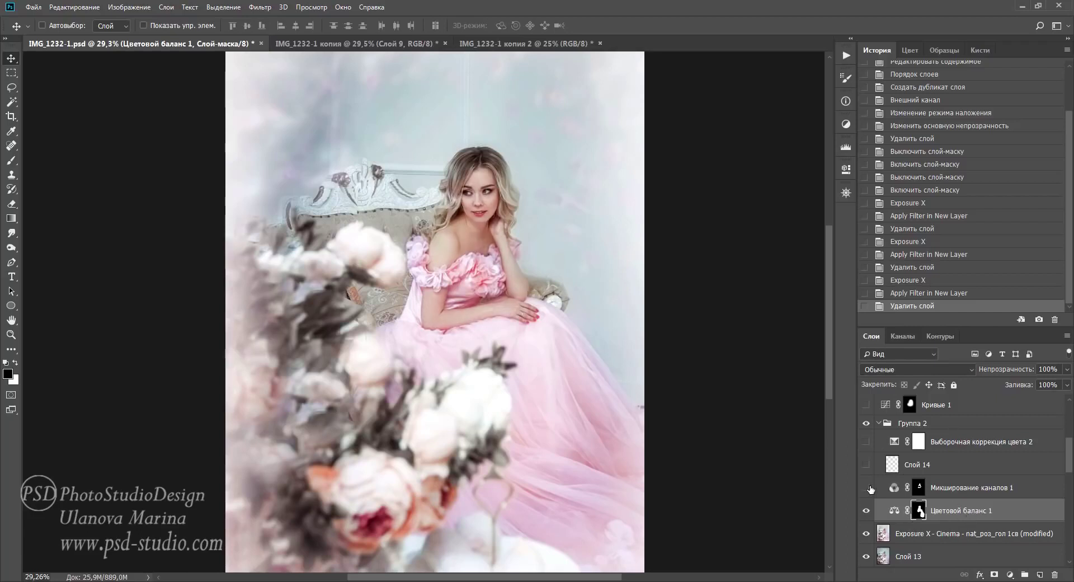
pyautogui.click(867, 487)
# - Inspect the monochrome channel mix of Микширование каналов 1 and preview it off
pyautogui.click(950, 490)
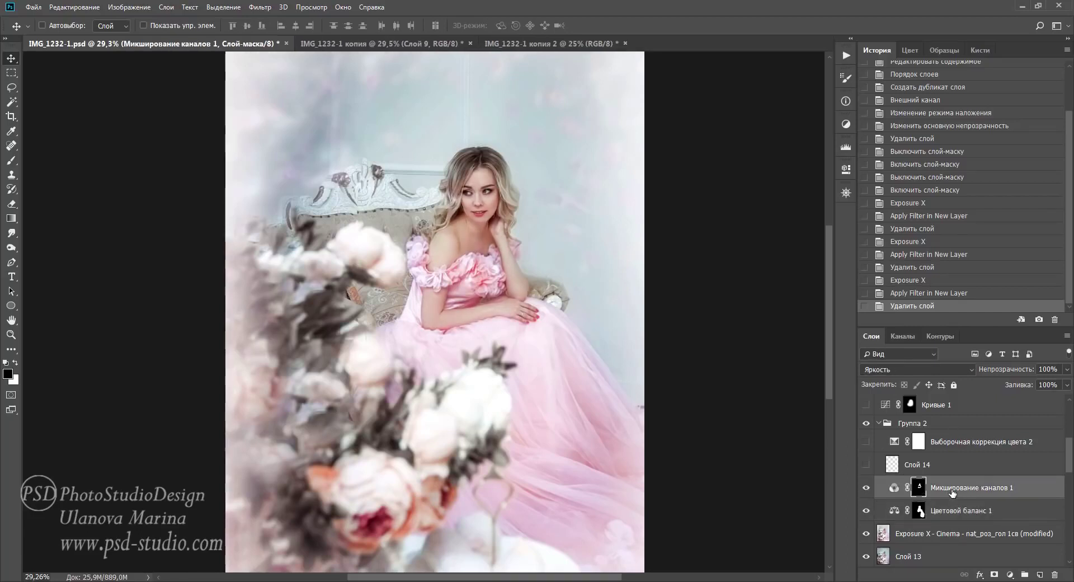
pyautogui.doubleClick(894, 487)
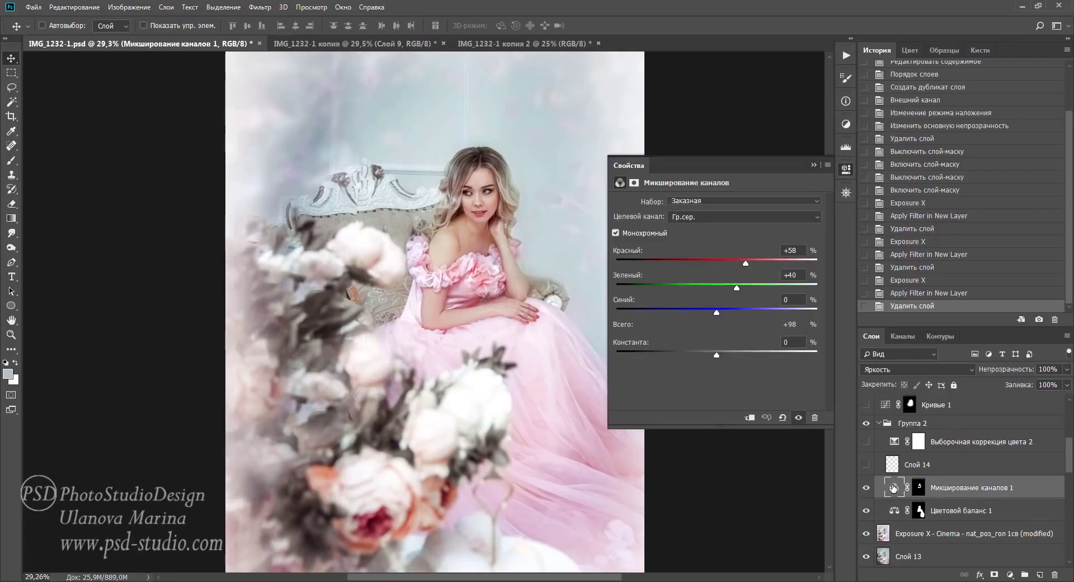
pyautogui.click(713, 215)
pyautogui.click(799, 418)
pyautogui.click(813, 165)
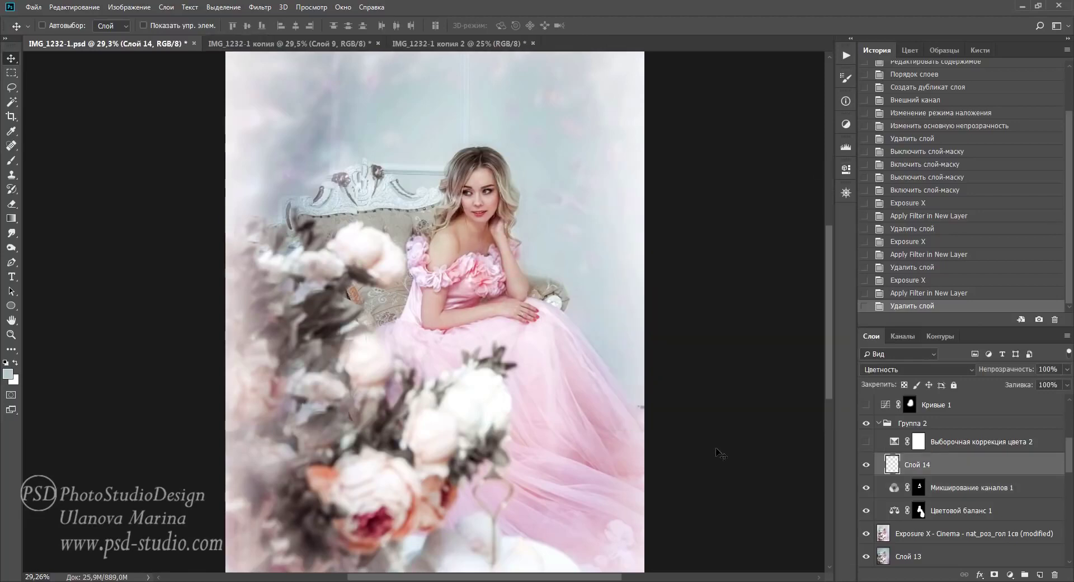
# - Compare the portrait with Слой 14 off and on, then enable Выборочная коррекция цвета 2
pyautogui.scroll(2, 717, 452)
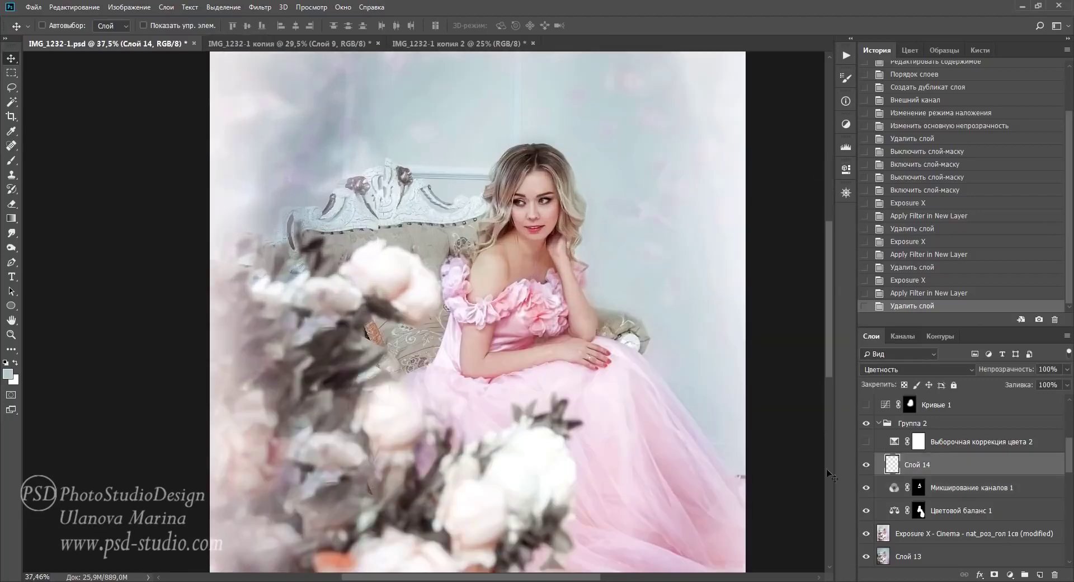
pyautogui.click(867, 465)
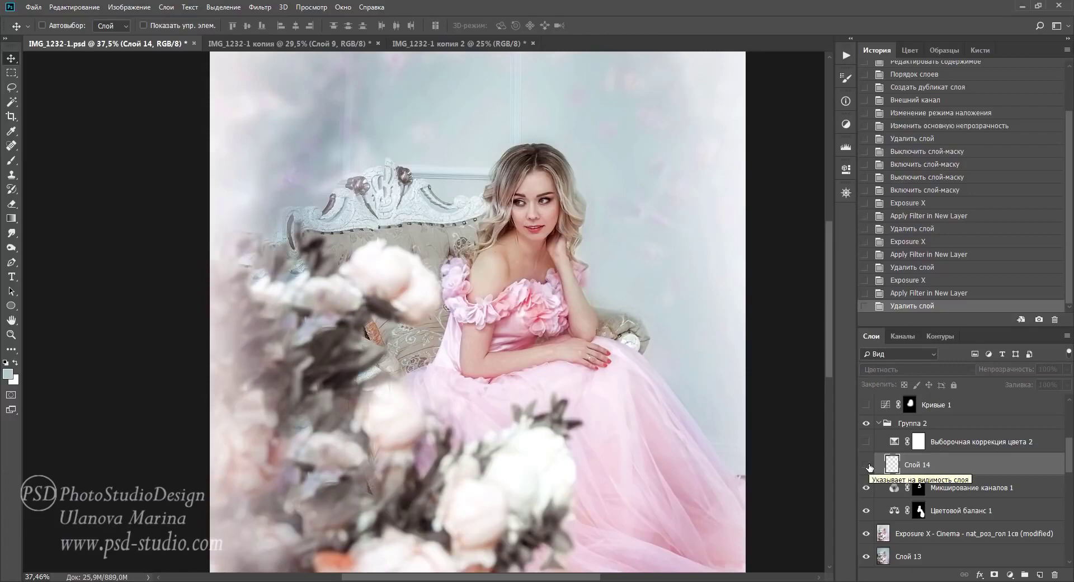
pyautogui.click(866, 465)
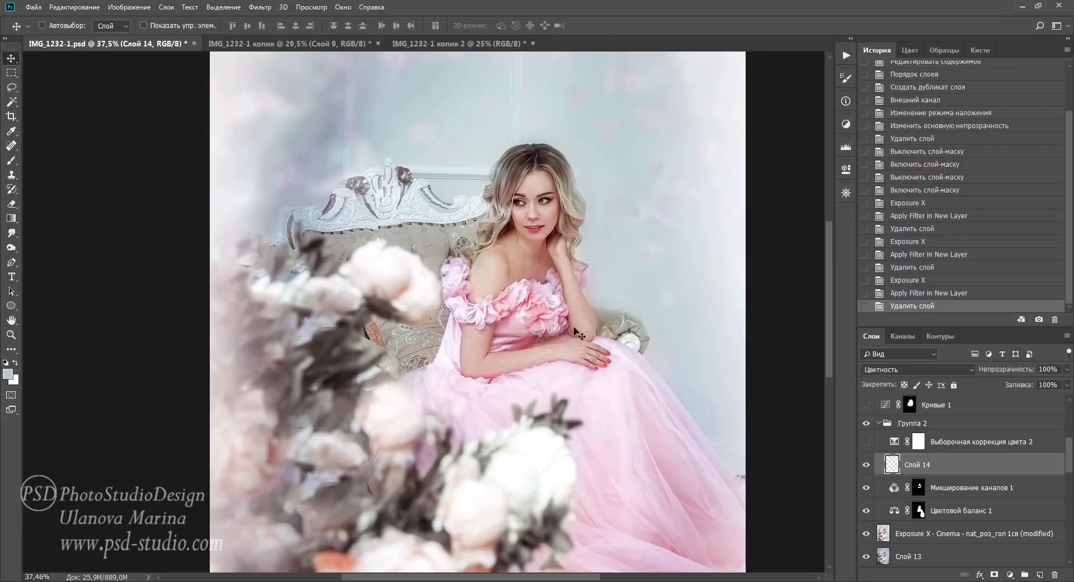
pyautogui.click(866, 465)
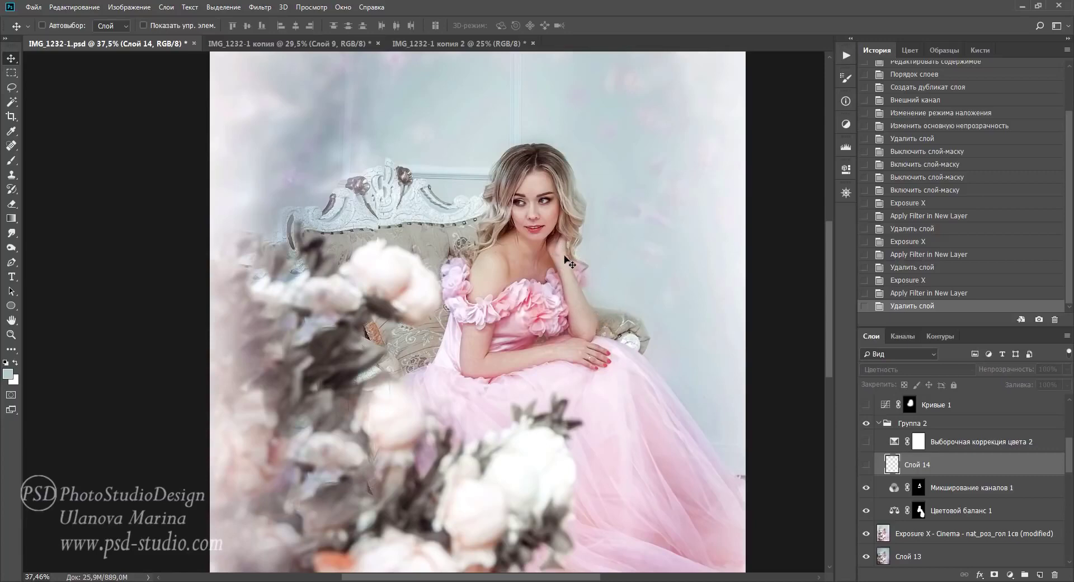
pyautogui.click(868, 465)
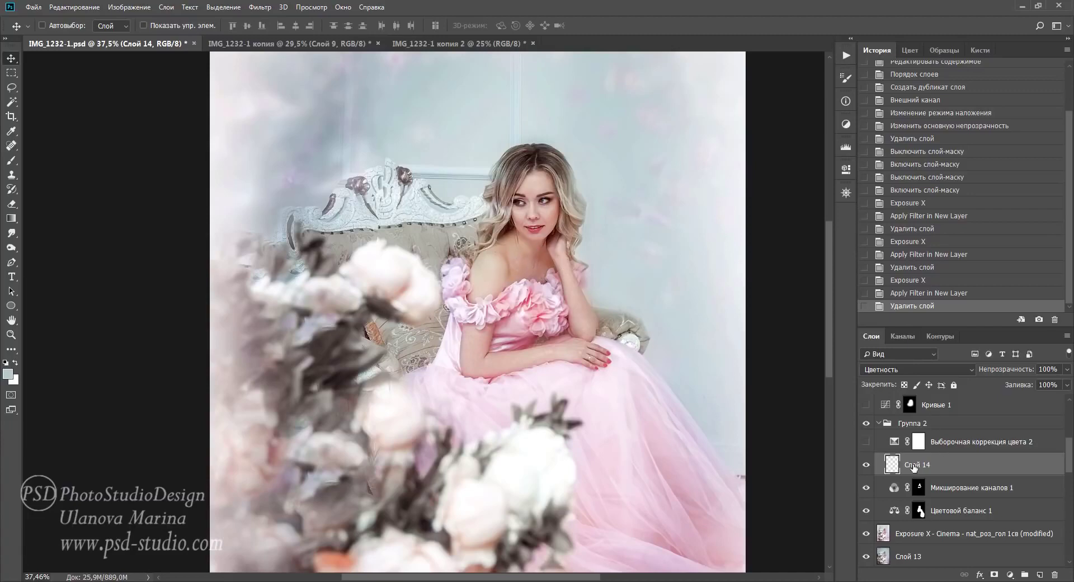
pyautogui.click(867, 444)
# - Check the Reds values of Выборочная коррекция цвета 2
pyautogui.doubleClick(893, 441)
pyautogui.click(714, 215)
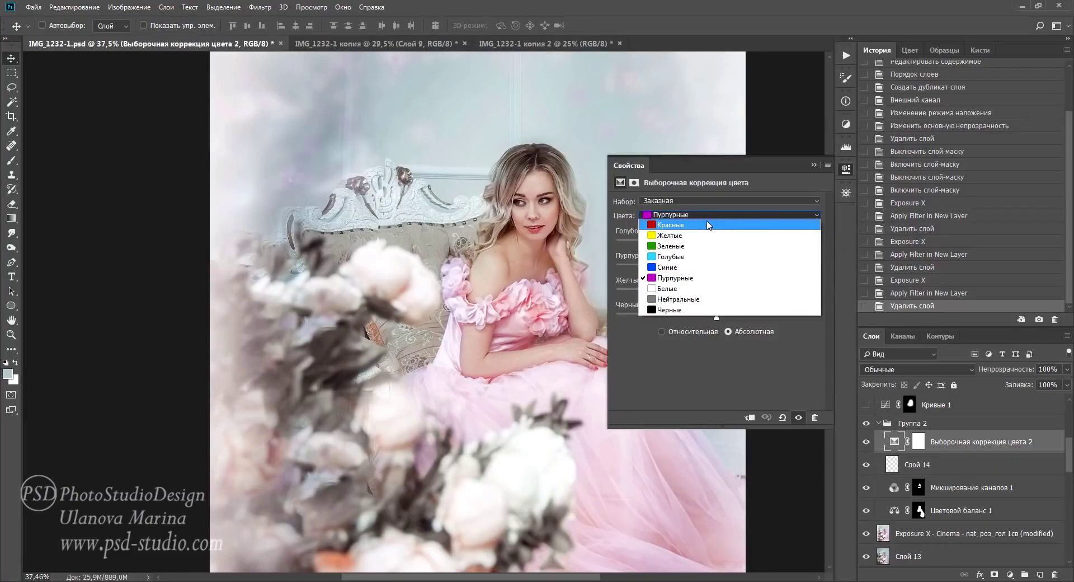
pyautogui.click(705, 225)
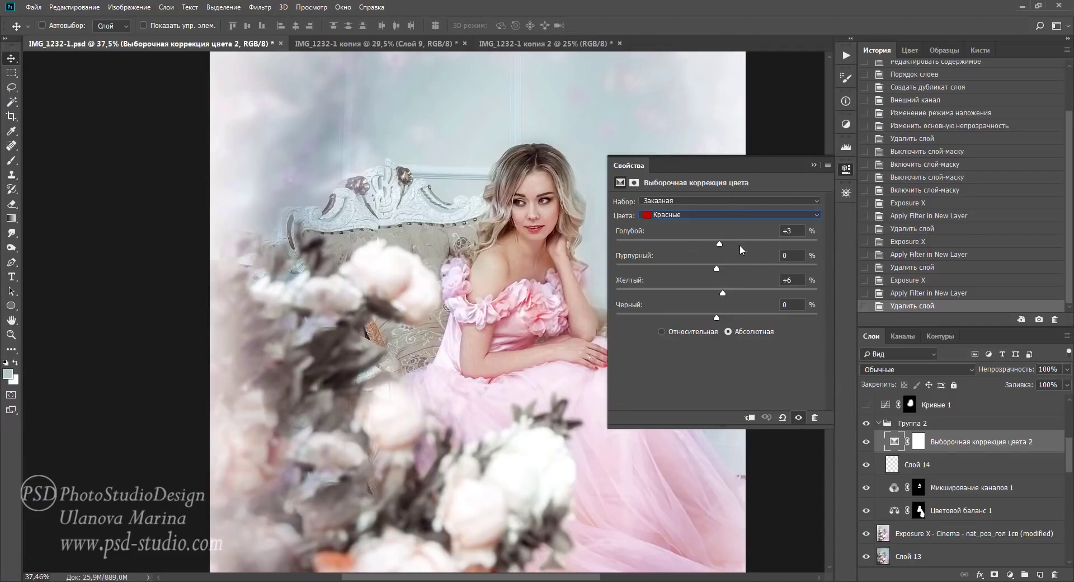
pyautogui.click(813, 165)
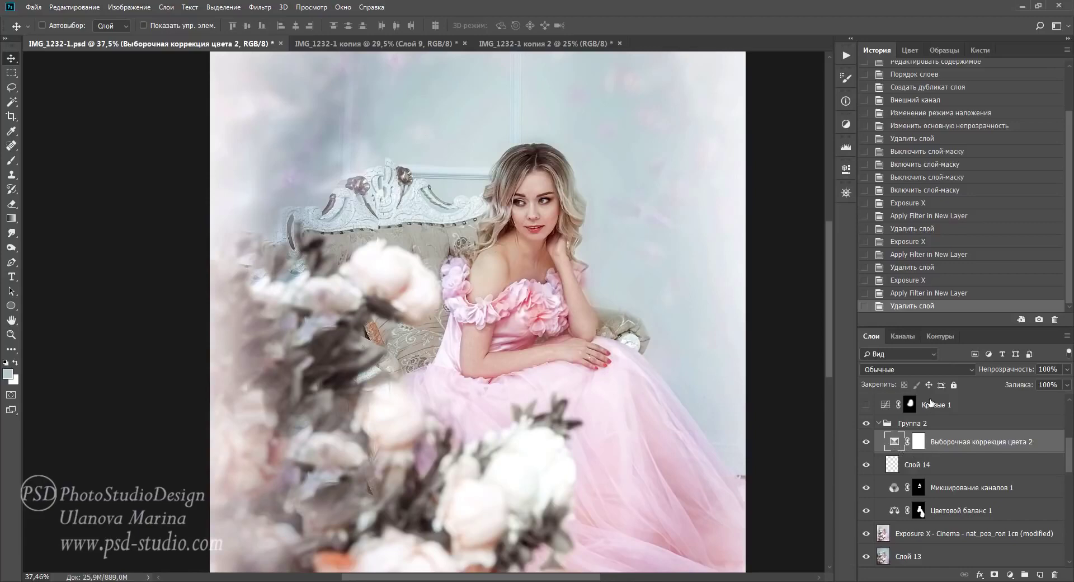
# - Collapse Группа 2, compare it off and on, and switch on the Кривые 1 brightening layer
pyautogui.click(879, 423)
pyautogui.click(866, 423)
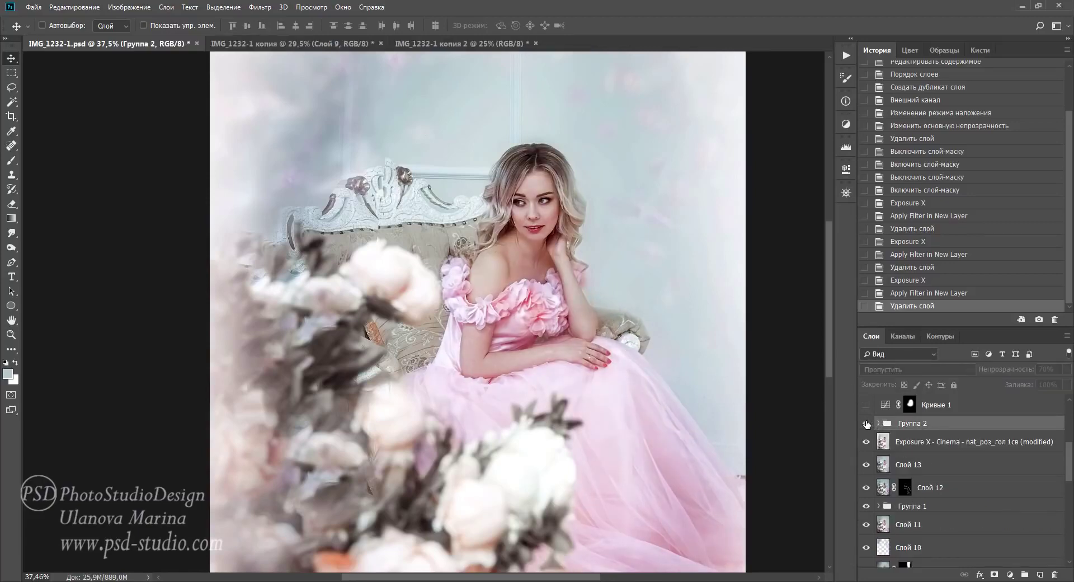
pyautogui.click(866, 424)
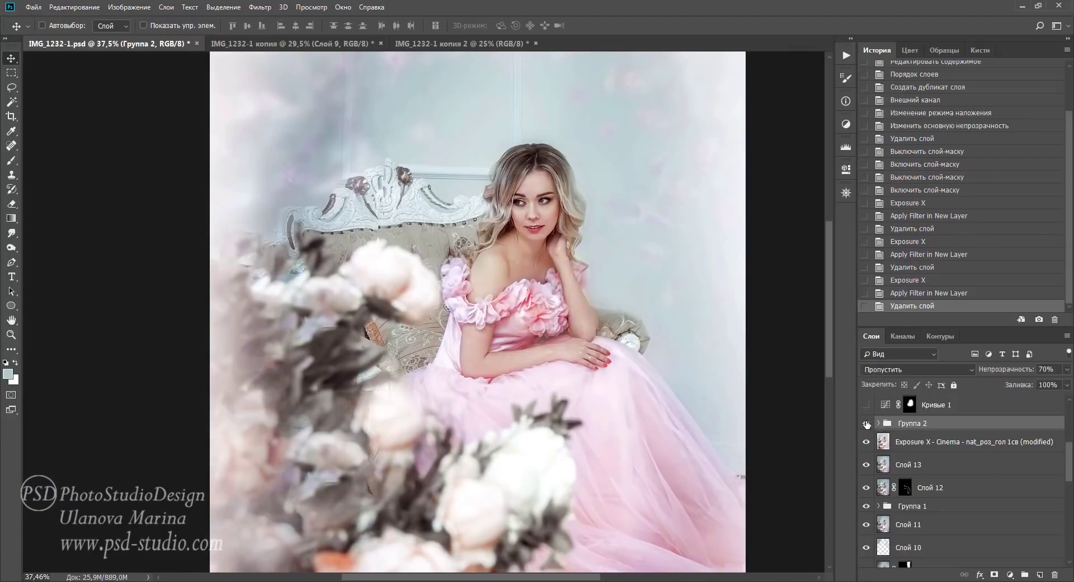
pyautogui.scroll(-1, 641, 395)
pyautogui.moveTo(641, 395); pyautogui.dragTo(618, 366)
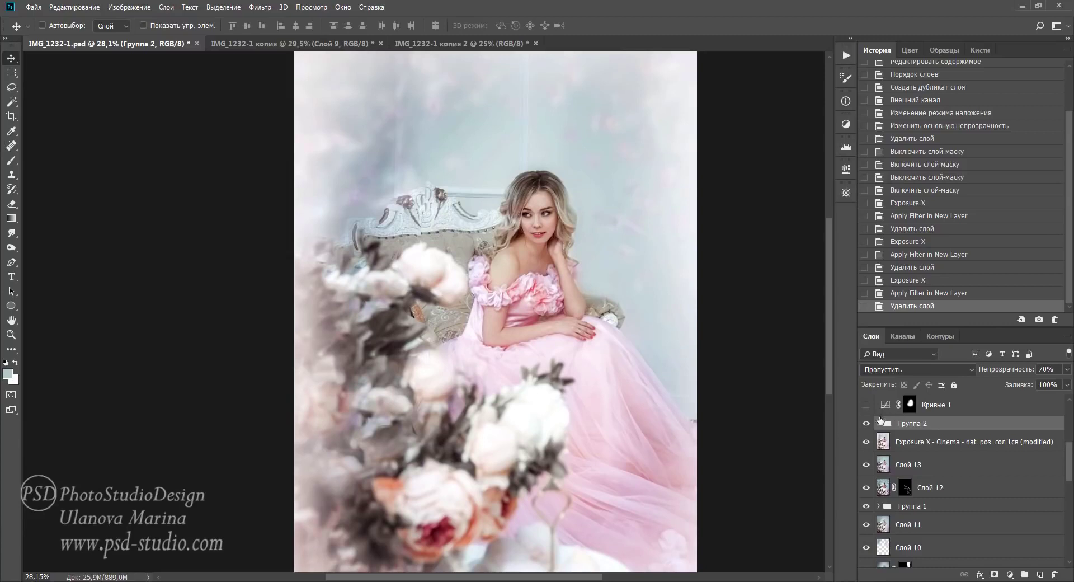
pyautogui.click(866, 404)
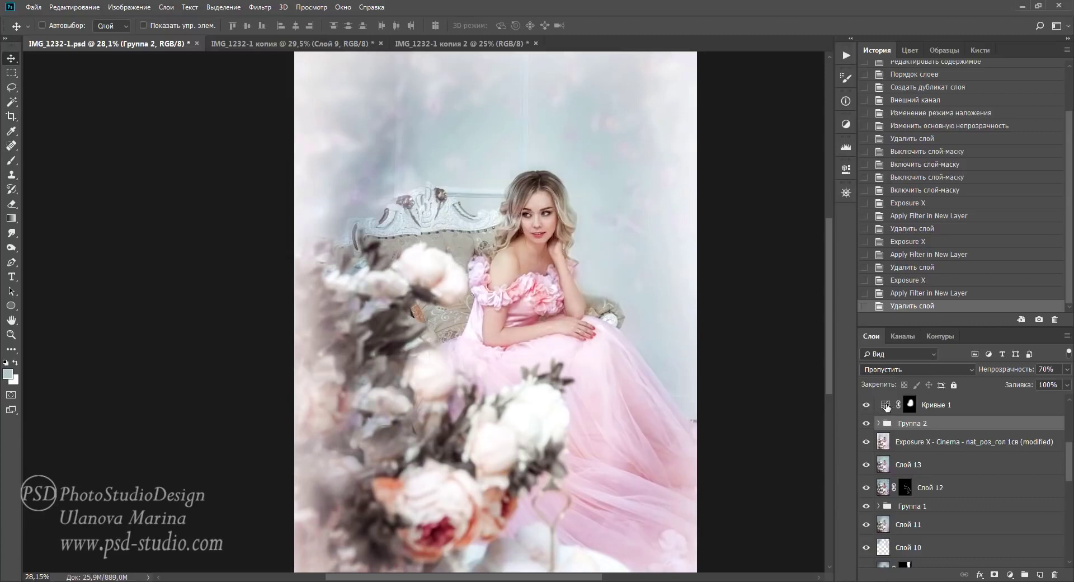
# - Review the Кривые 1 curve and preview its face-shaped mask as a red overlay
pyautogui.doubleClick(888, 405)
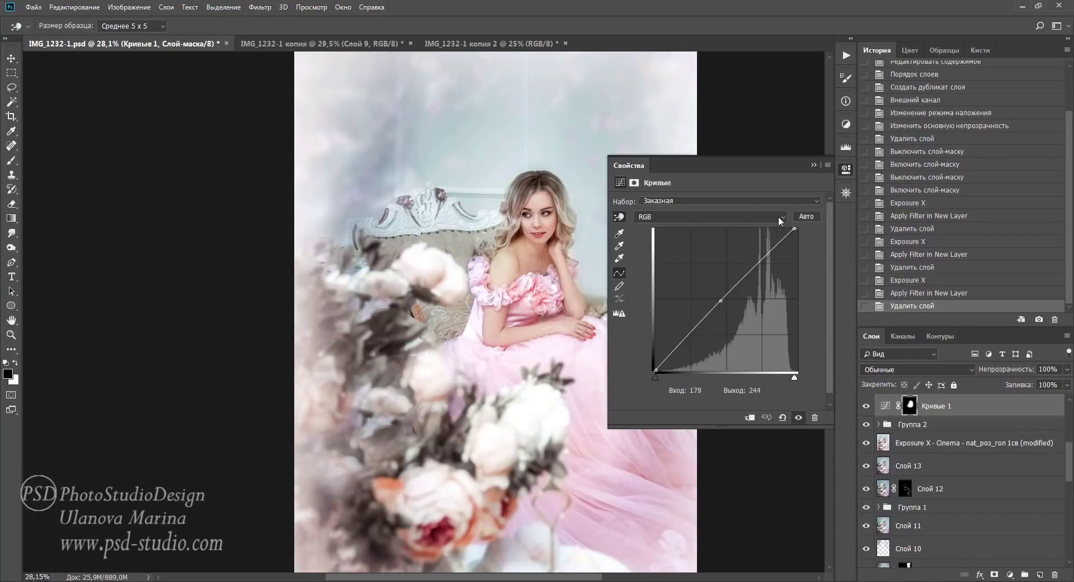
pyautogui.click(814, 165)
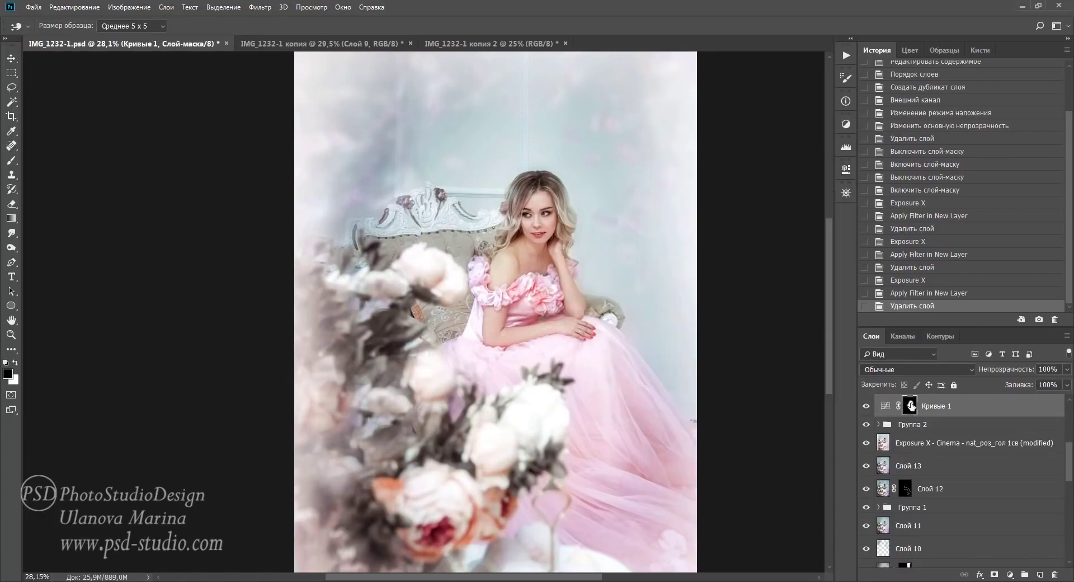
pyautogui.press('x')
pyautogui.keyDown('alt'); pyautogui.keyDown('shift'); pyautogui.click(910, 405); pyautogui.keyUp('shift'); pyautogui.keyUp('alt')
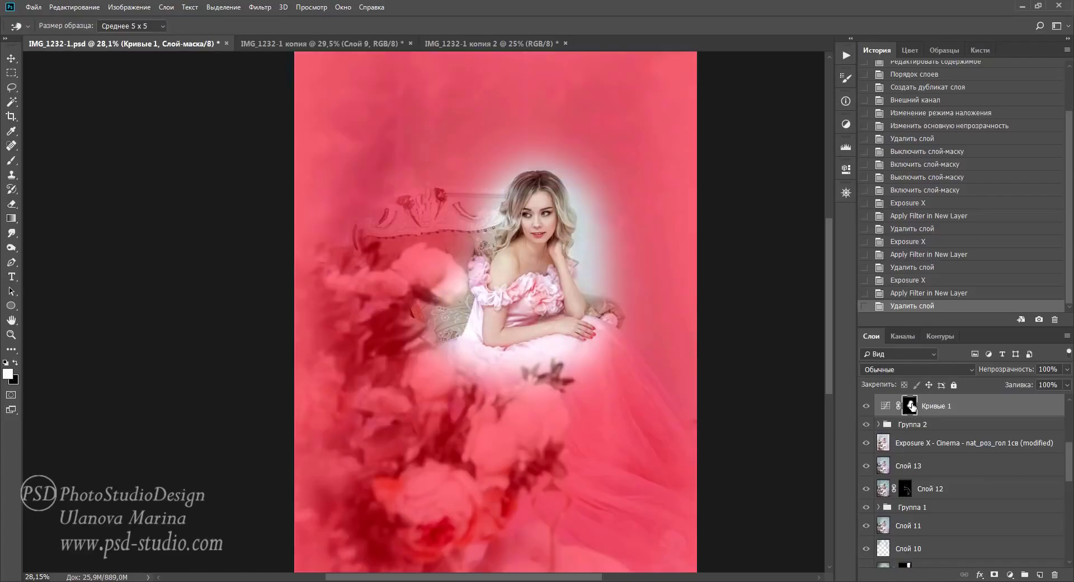
pyautogui.press('x')
pyautogui.keyDown('alt'); pyautogui.keyDown('shift'); pyautogui.click(910, 405); pyautogui.keyUp('shift'); pyautogui.keyUp('alt')
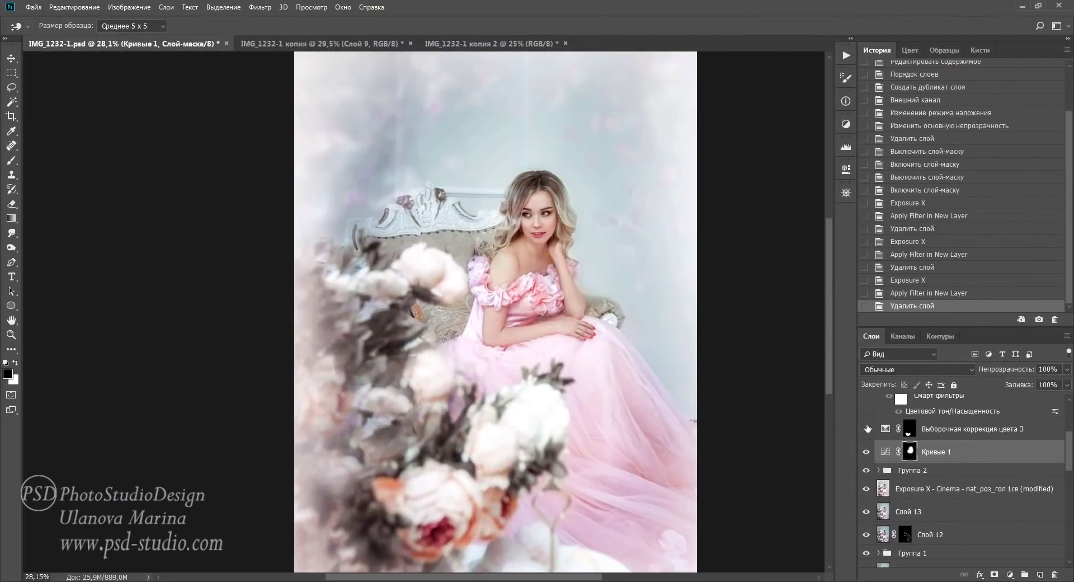
# - Compare the flowers with Выборочная коррекция цвета 3 on and off
pyautogui.click(866, 429)
pyautogui.click(866, 429)
pyautogui.click(866, 430)
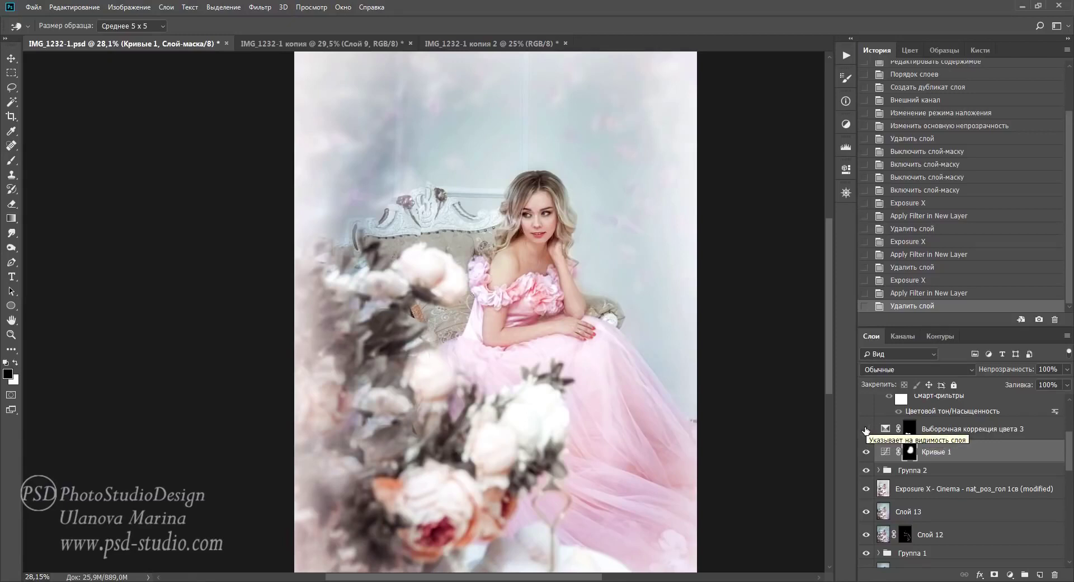
pyautogui.click(866, 430)
pyautogui.doubleClick(885, 428)
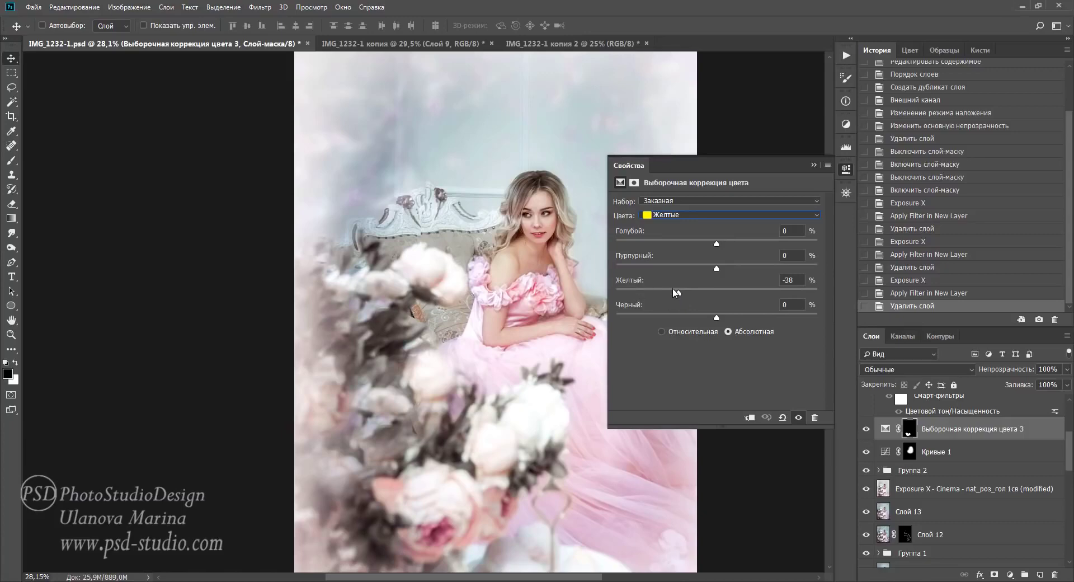
pyautogui.click(699, 215)
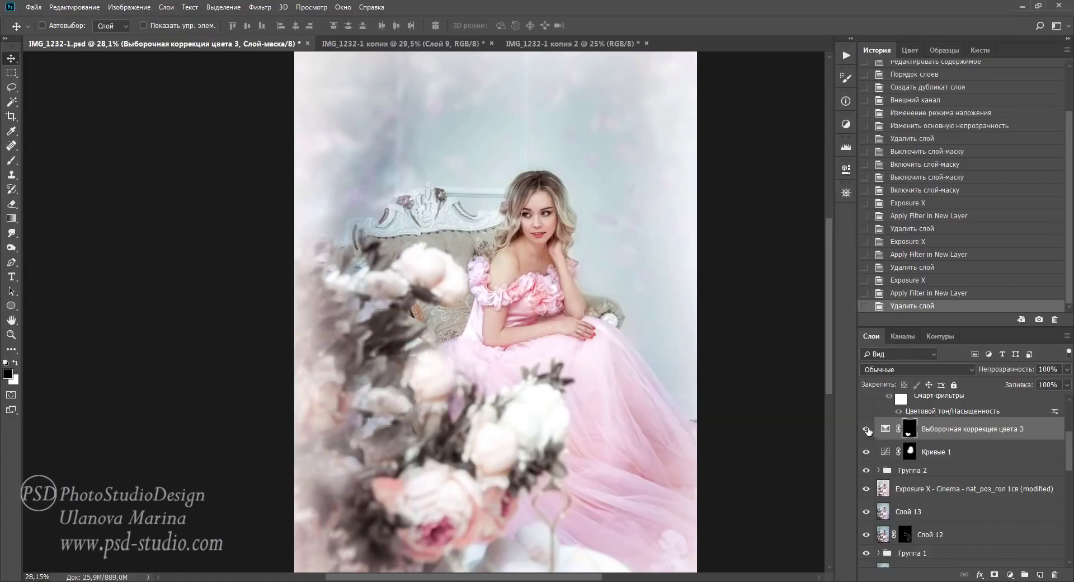
pyautogui.click(866, 428)
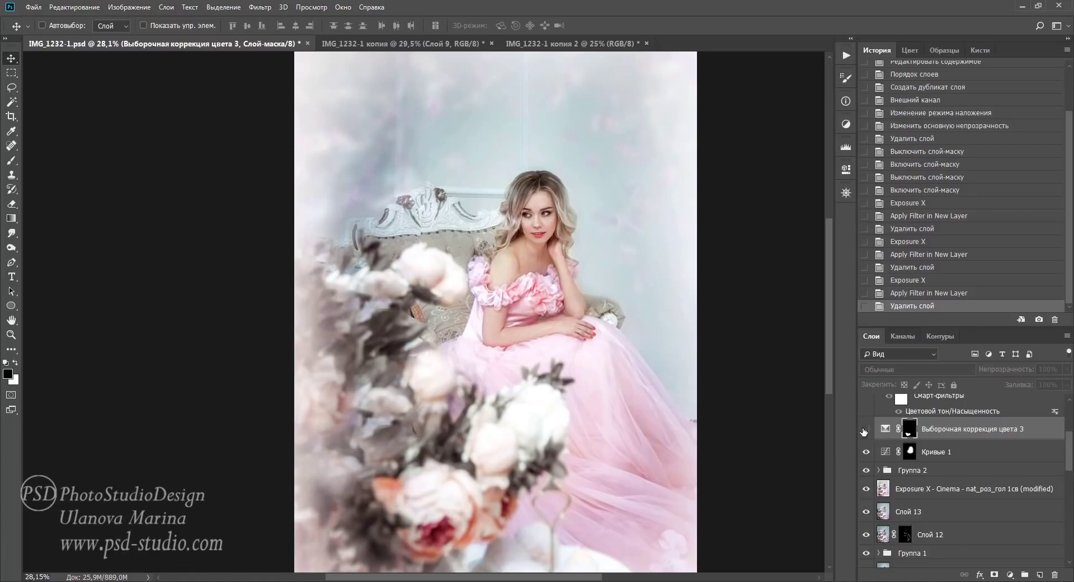
pyautogui.click(865, 429)
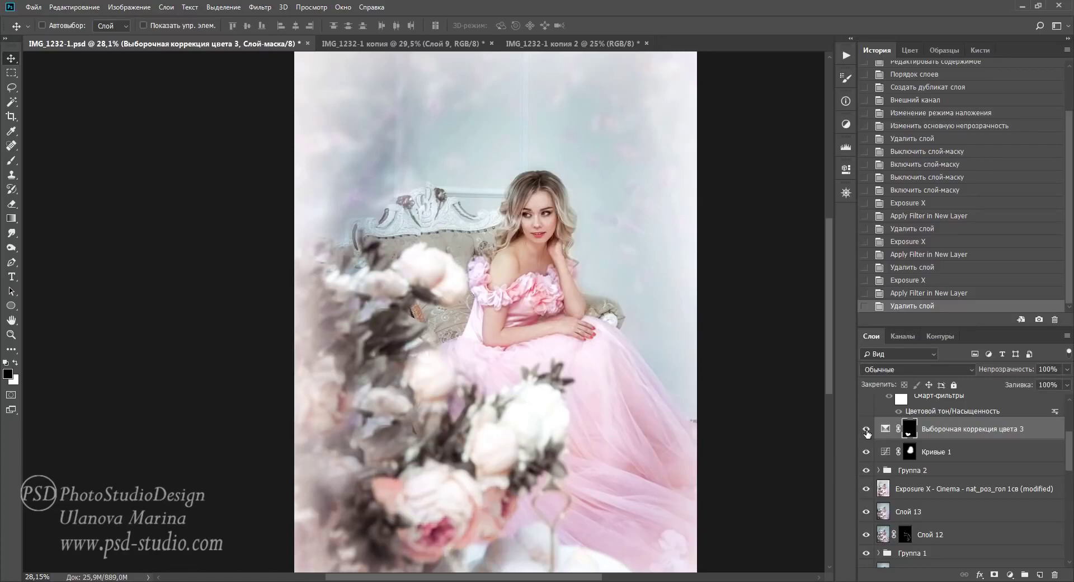
# - Browse the Image adjustments menu and dismiss it without choosing a command
pyautogui.moveTo(1070, 447); pyautogui.dragTo(1069, 429)
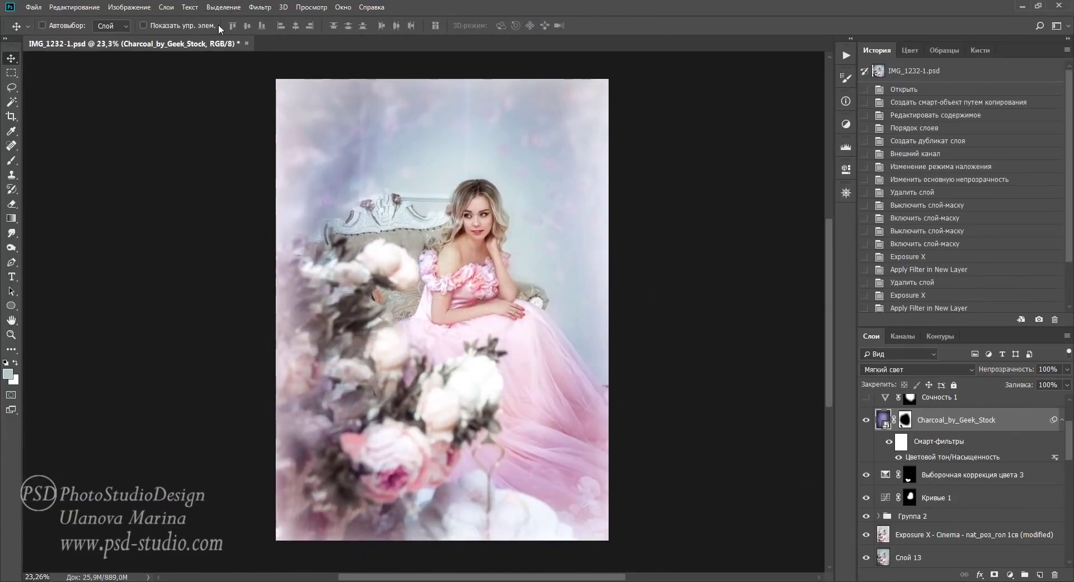
pyautogui.click(137, 7)
pyautogui.moveTo(134, 36)
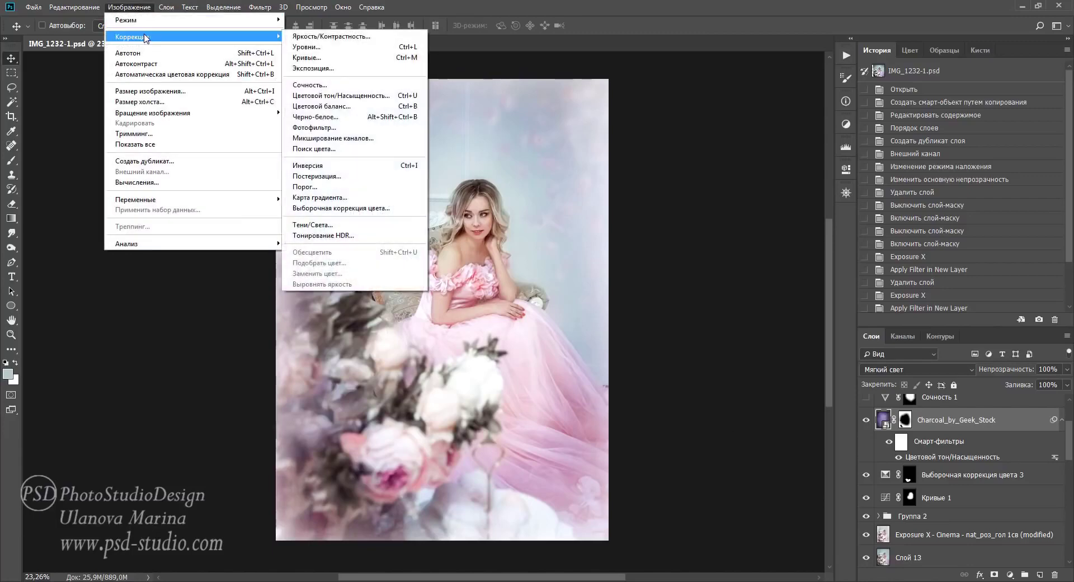
pyautogui.click(986, 458)
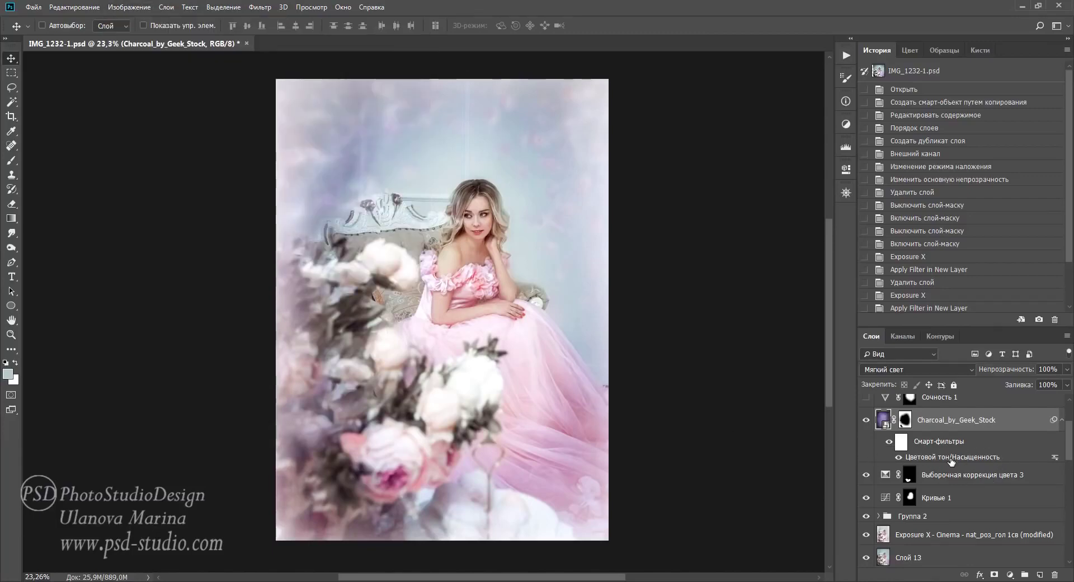
# - Confirm Charcoal_by_Geek_Stock's Hue/Saturation filter at hue −165, saturation +45, lightness −5, comparing smart filters off and on
pyautogui.doubleClick(951, 457)
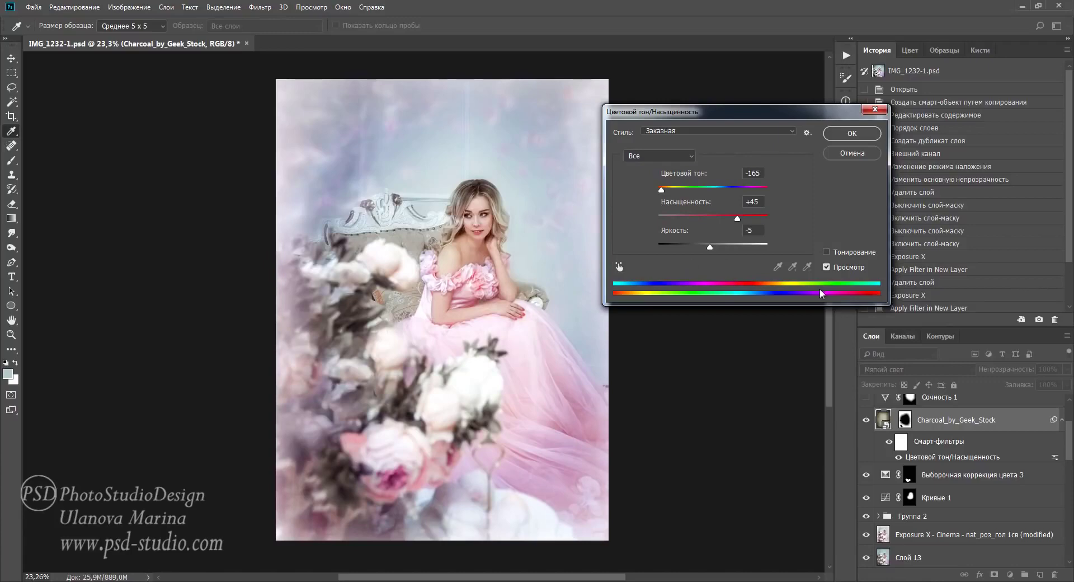
pyautogui.click(858, 132)
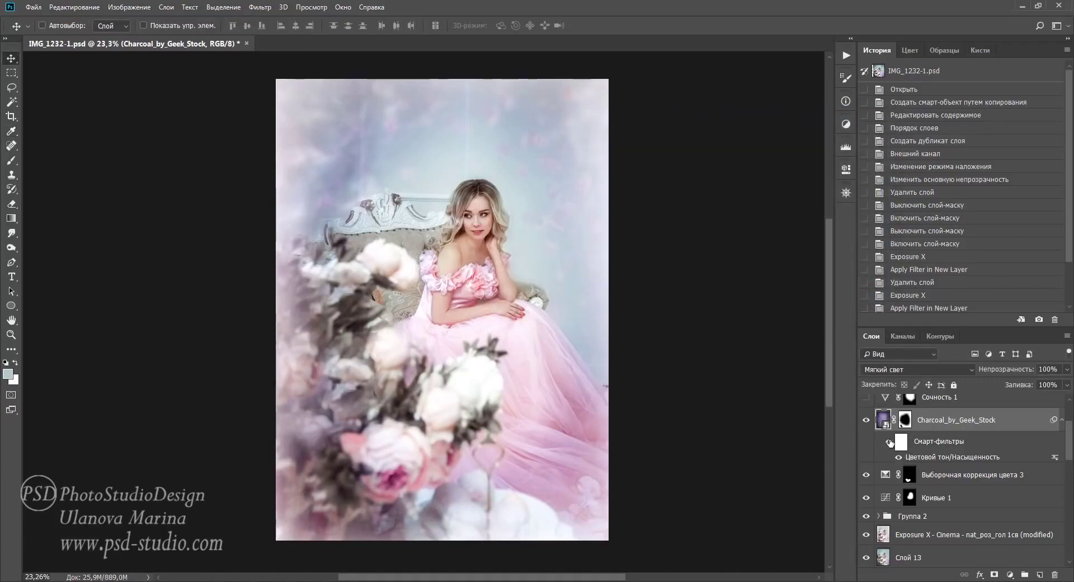
pyautogui.click(889, 442)
pyautogui.click(890, 441)
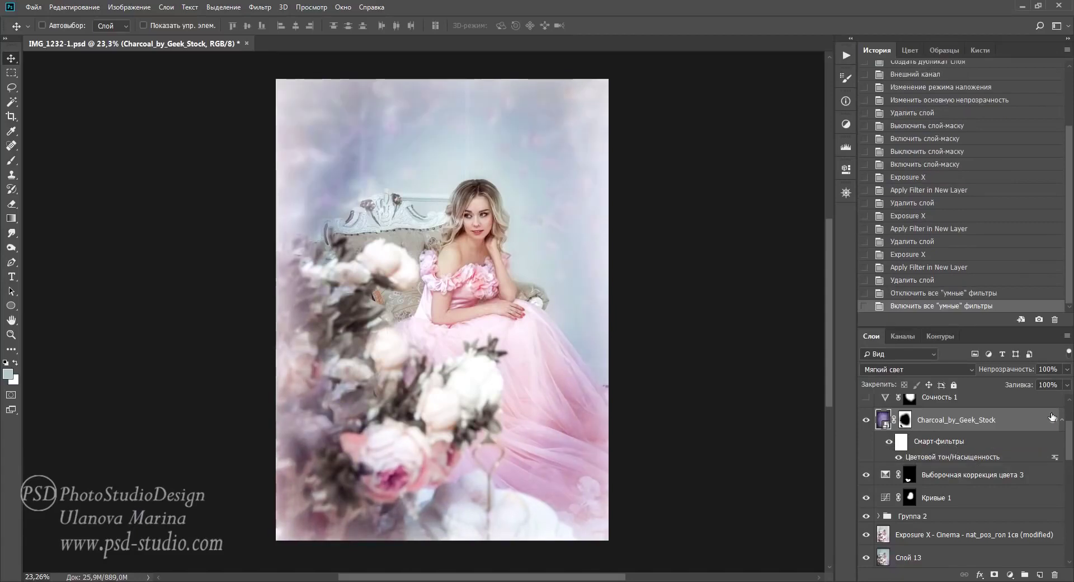
# - Collapse the Charcoal smart filter rows and review the Сочность 1 vibrance settings
pyautogui.click(1061, 419)
pyautogui.scroll(1, 951, 425)
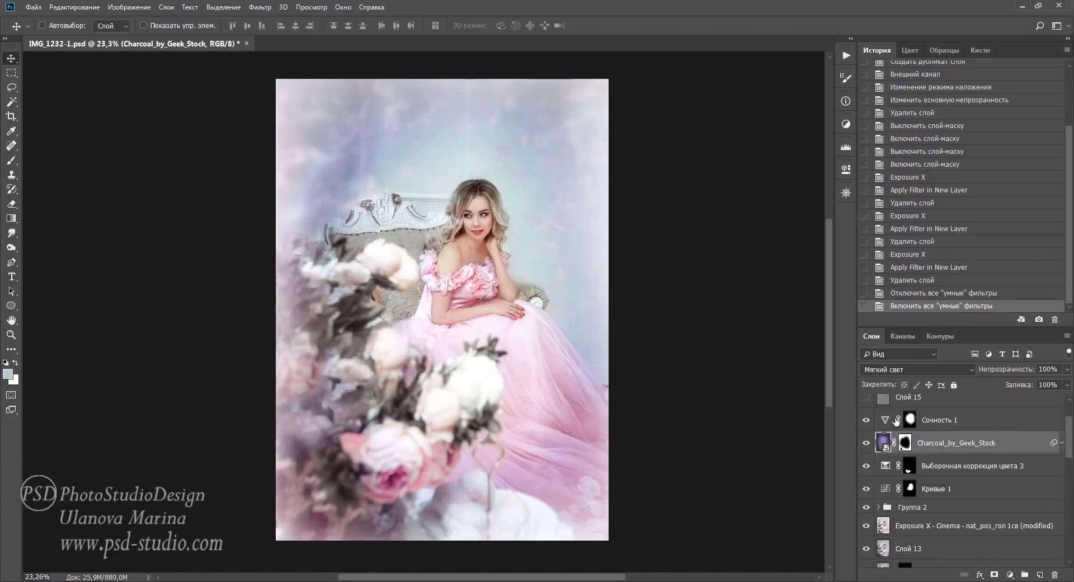
pyautogui.doubleClick(886, 420)
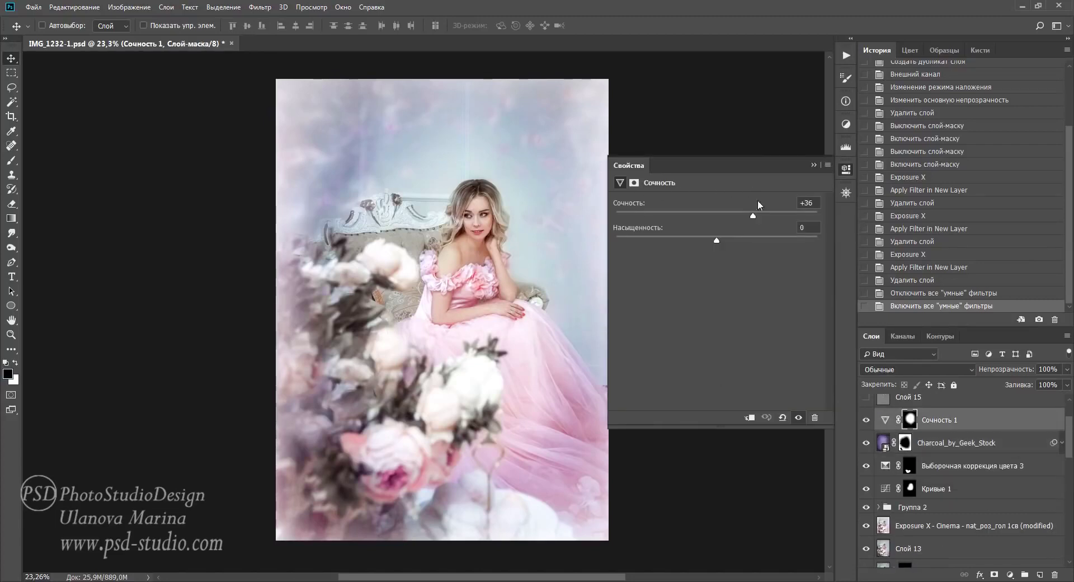
pyautogui.click(812, 163)
pyautogui.scroll(2, 989, 452)
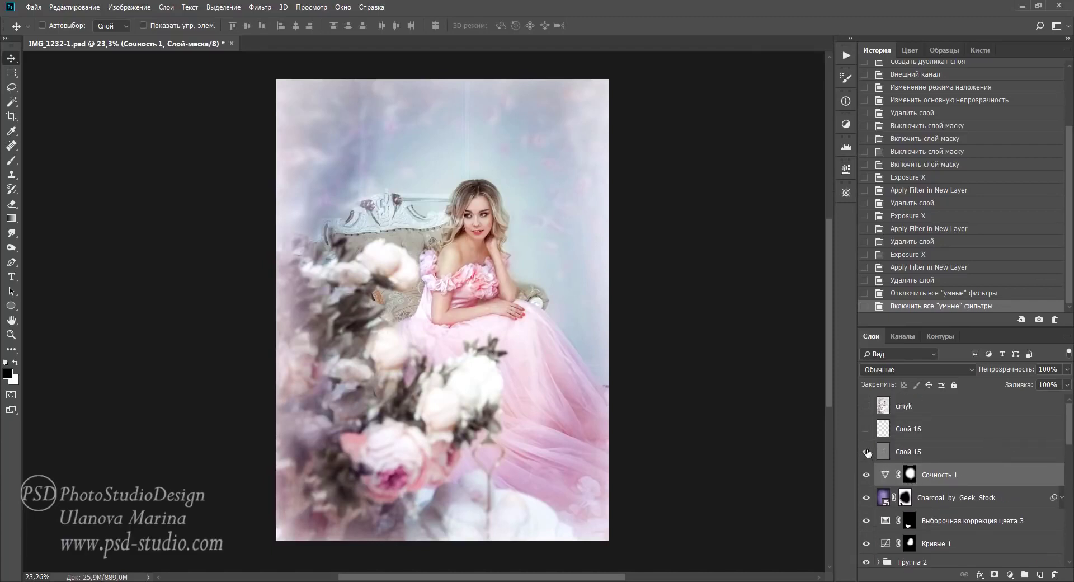
# - Turn on Слой 15 and toggle it off and on to compare
pyautogui.click(867, 452)
pyautogui.click(900, 455)
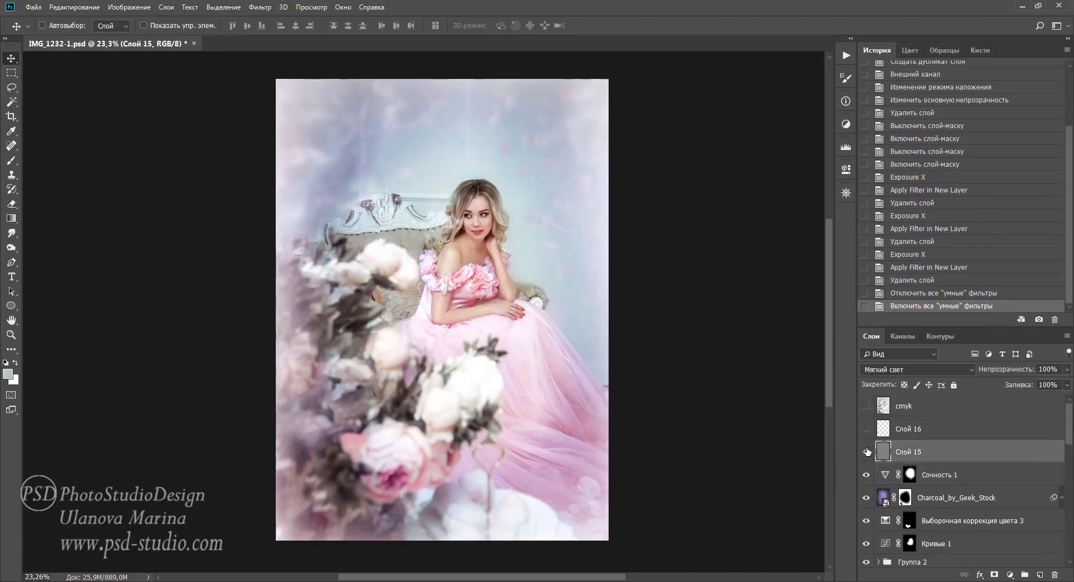
pyautogui.click(867, 451)
pyautogui.scroll(2, 543, 441)
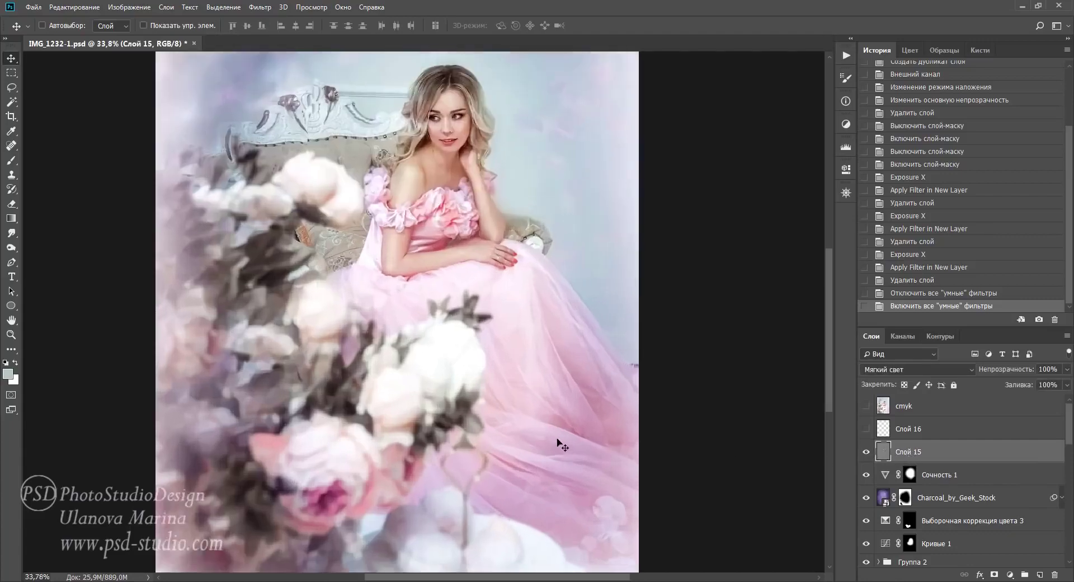
pyautogui.scroll(-1, 506, 268)
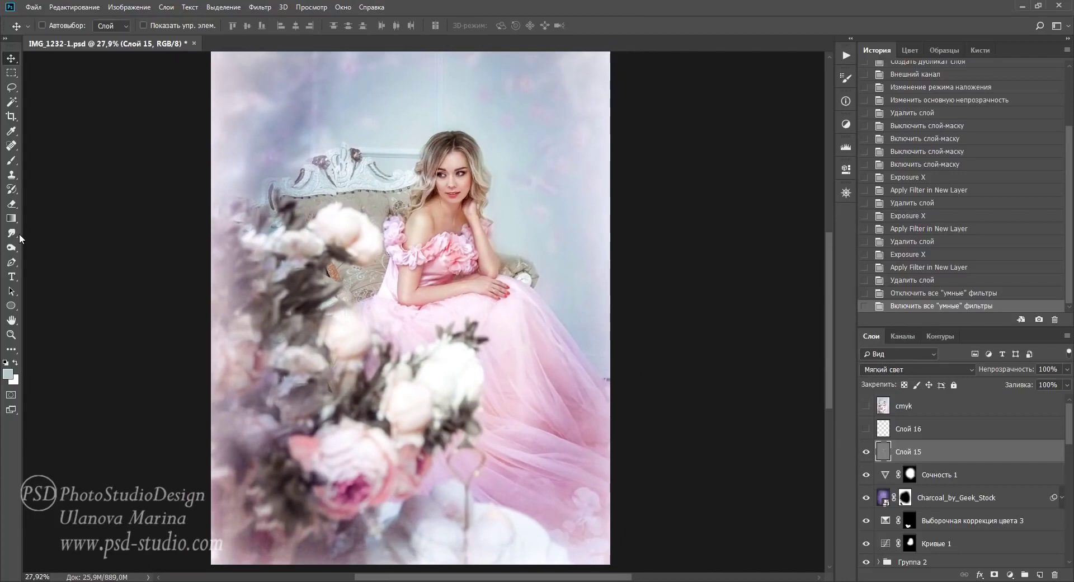
pyautogui.click(11, 249)
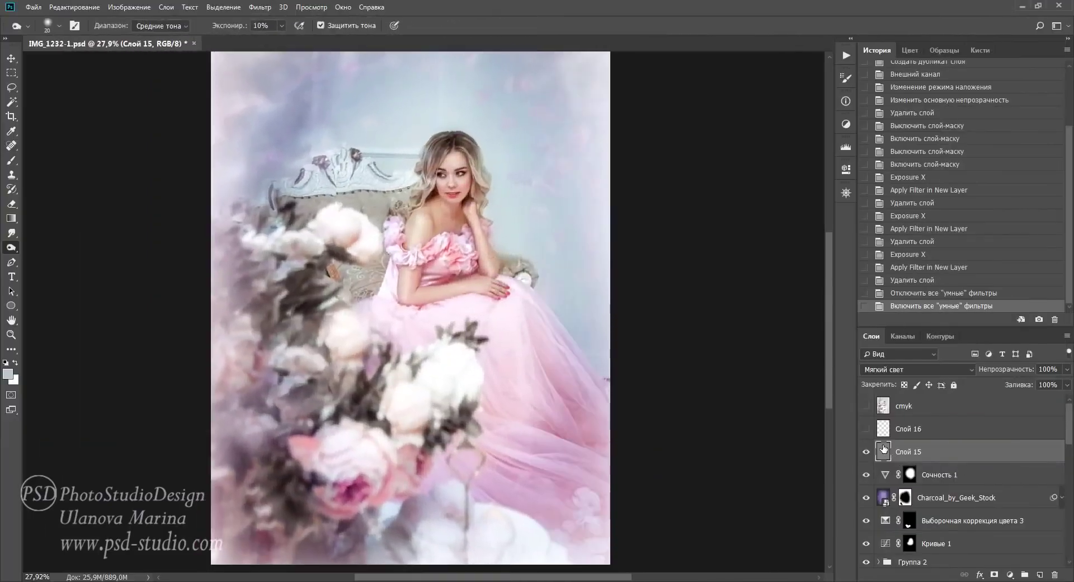
# - Show Слой 16, undo its accidental move, and toggle it to compare before hiding it
pyautogui.click(867, 429)
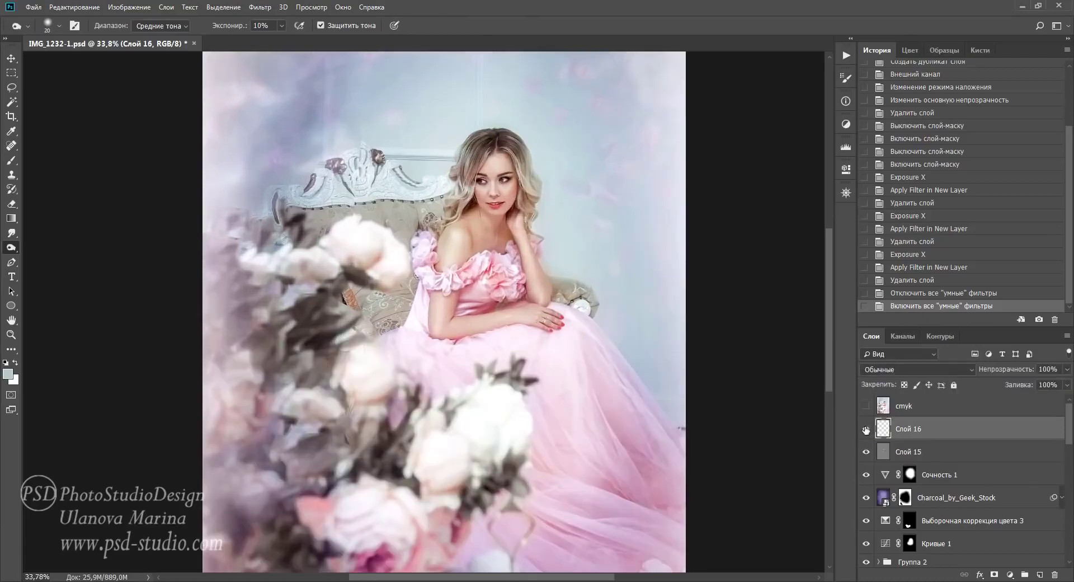
pyautogui.press('v')
pyautogui.moveTo(500, 188); pyautogui.dragTo(469, 219)
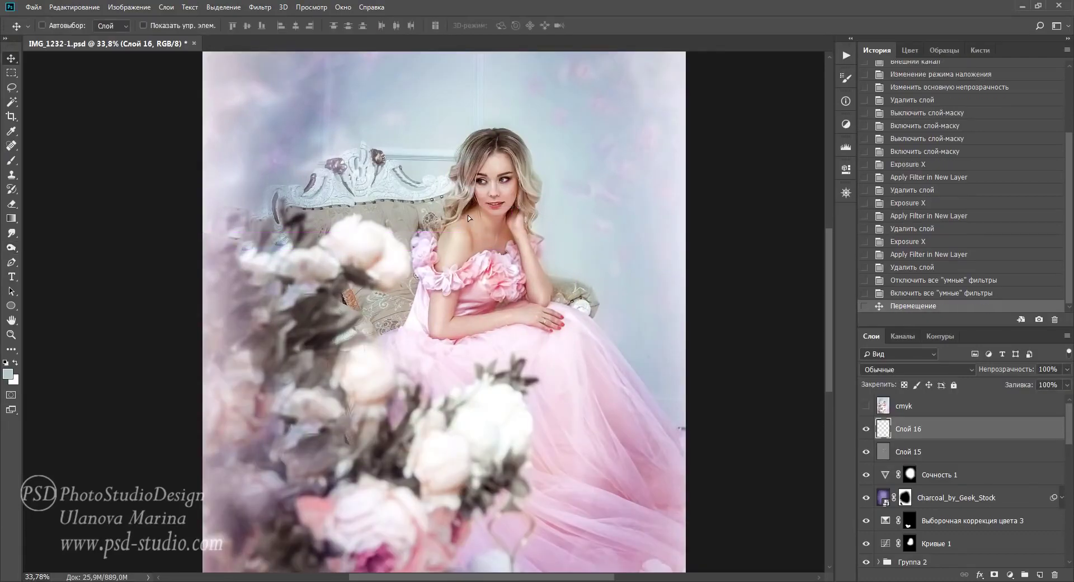
pyautogui.hotkey('ctrl', 'z')
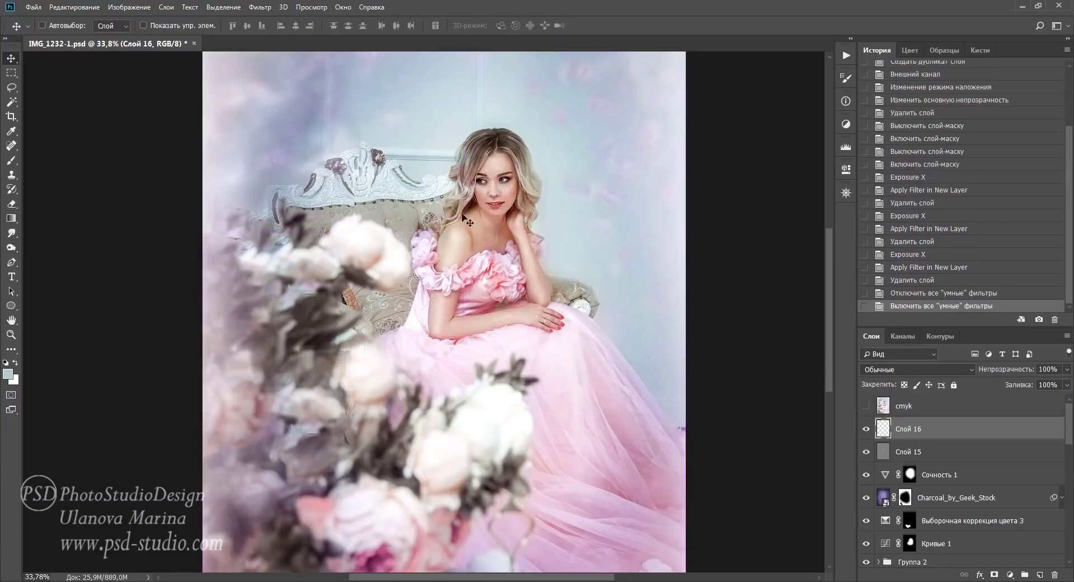
pyautogui.click(866, 429)
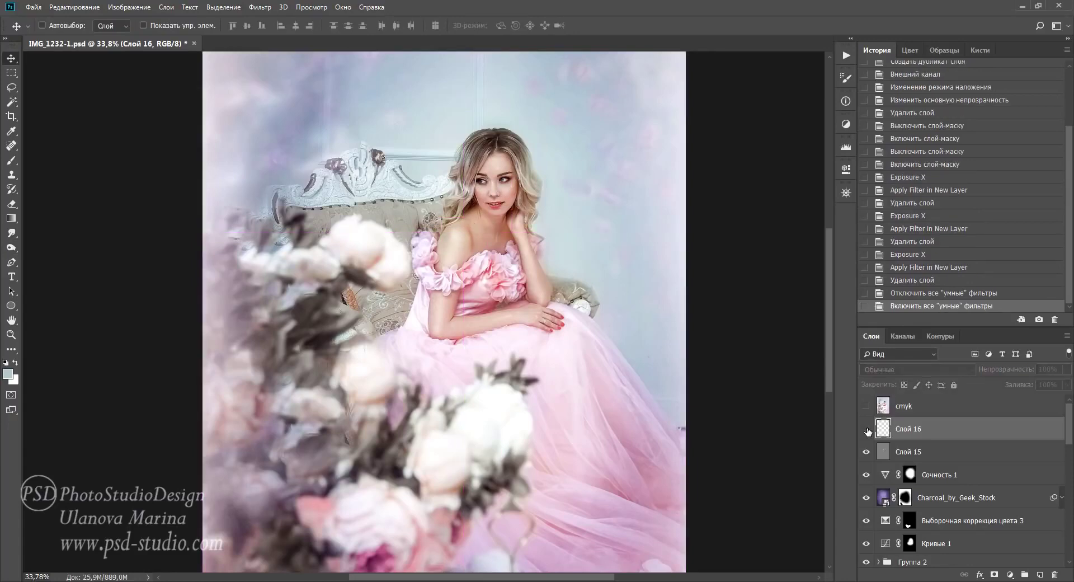
pyautogui.click(866, 428)
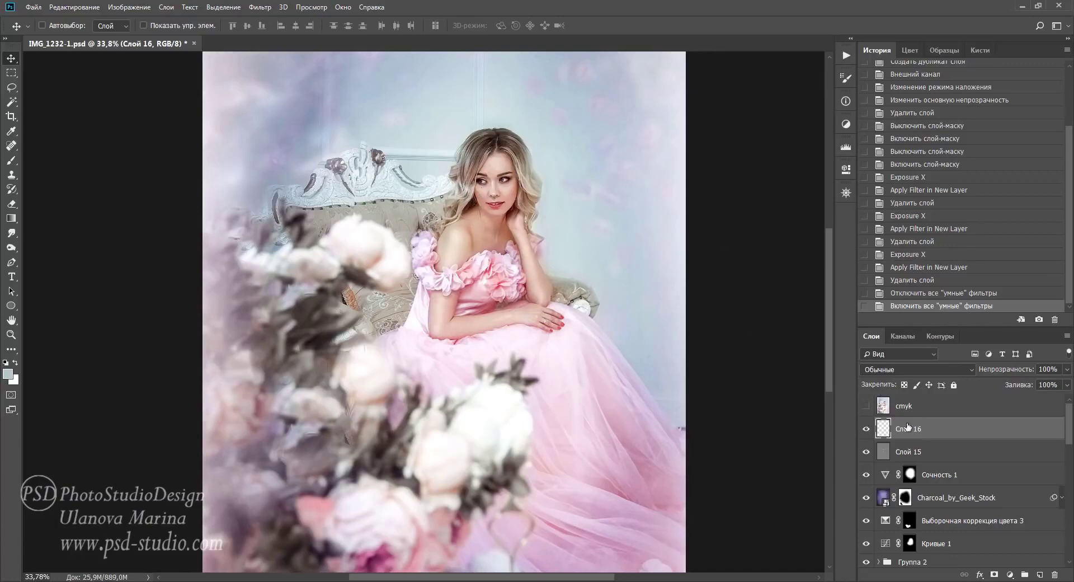
pyautogui.click(866, 429)
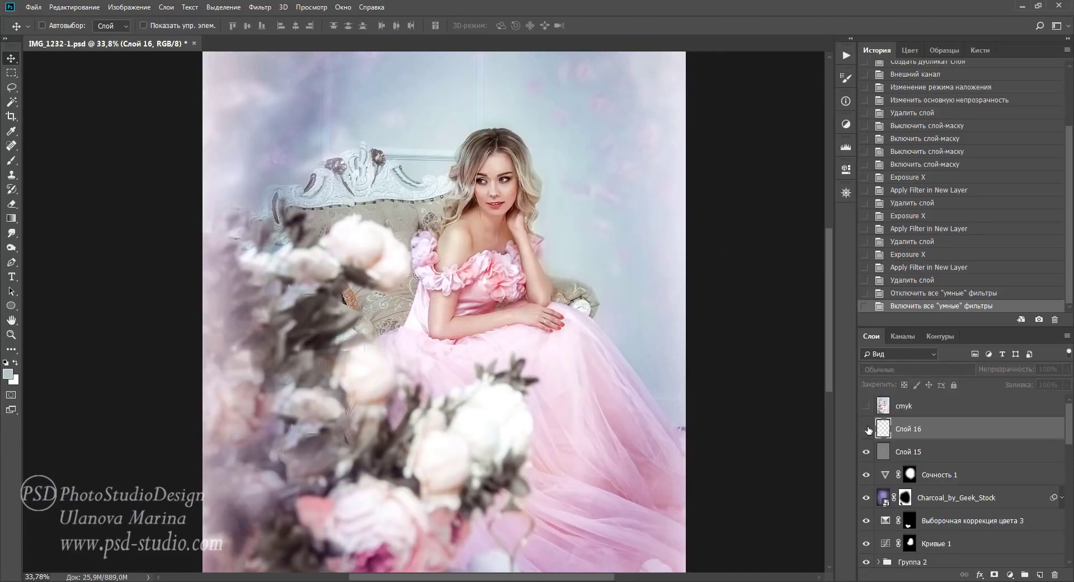
pyautogui.click(867, 429)
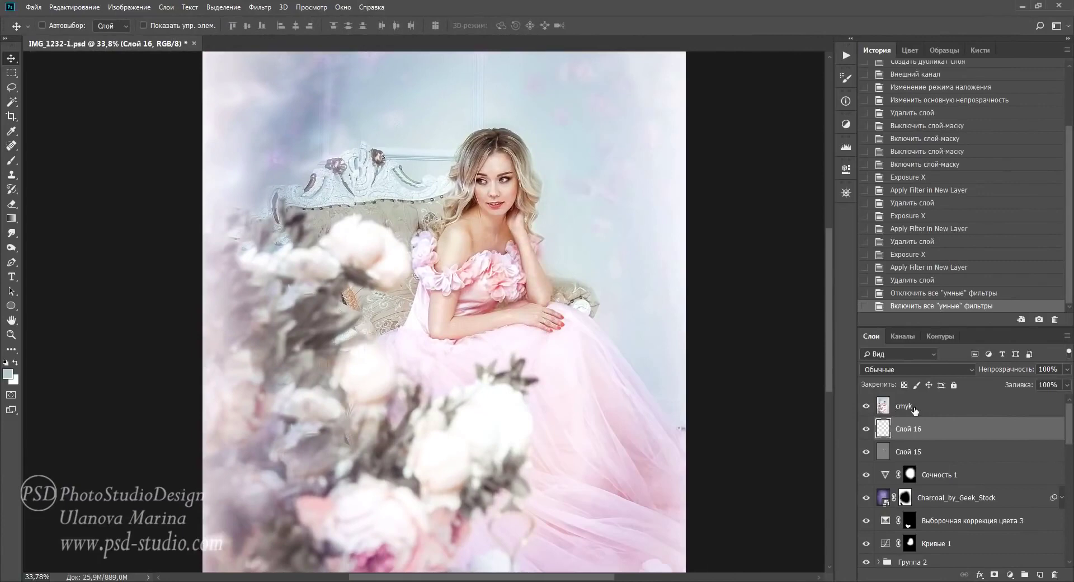
# - Duplicate the image with merged layers only as IMG_1232-1 копия
pyautogui.click(915, 410)
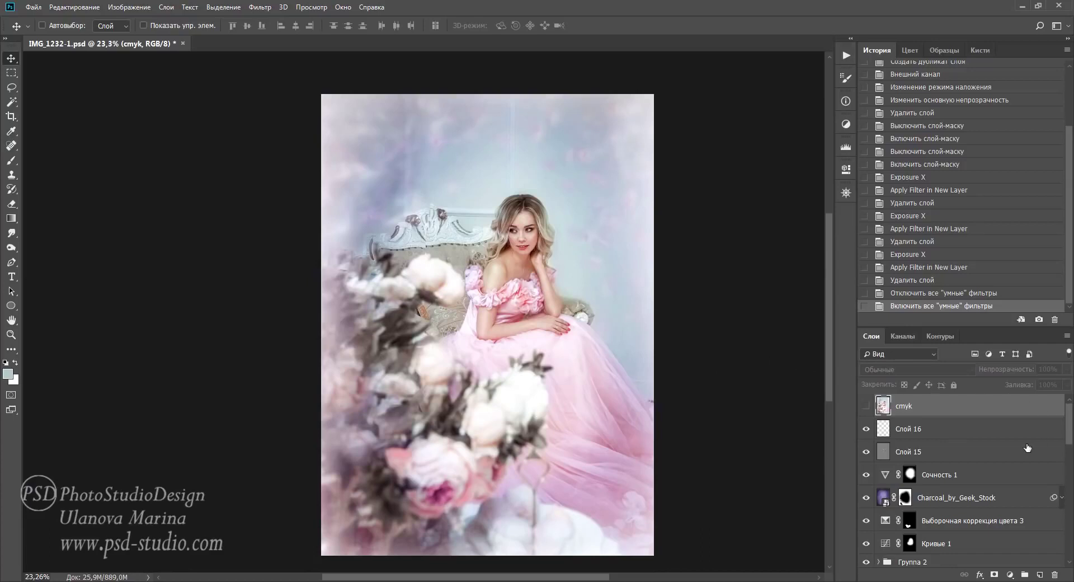
pyautogui.scroll(-10, 1070, 412)
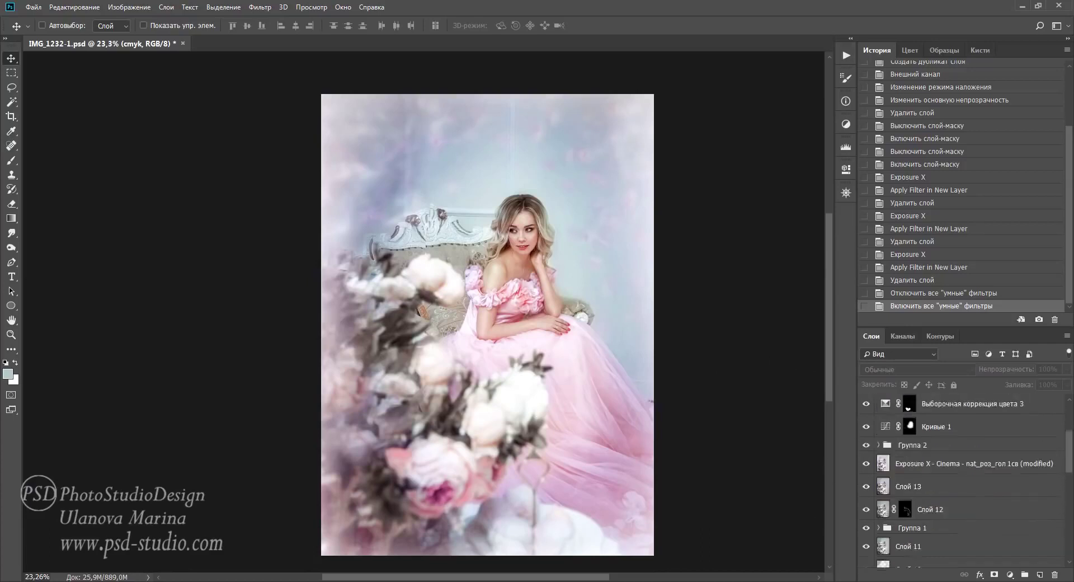
pyautogui.scroll(10, 1057, 408)
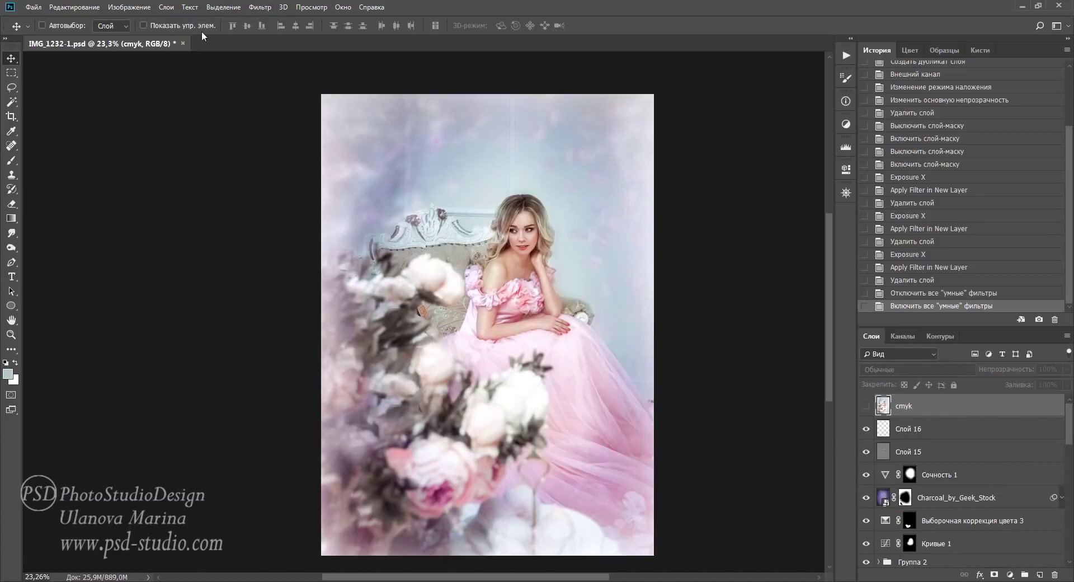
pyautogui.click(115, 10)
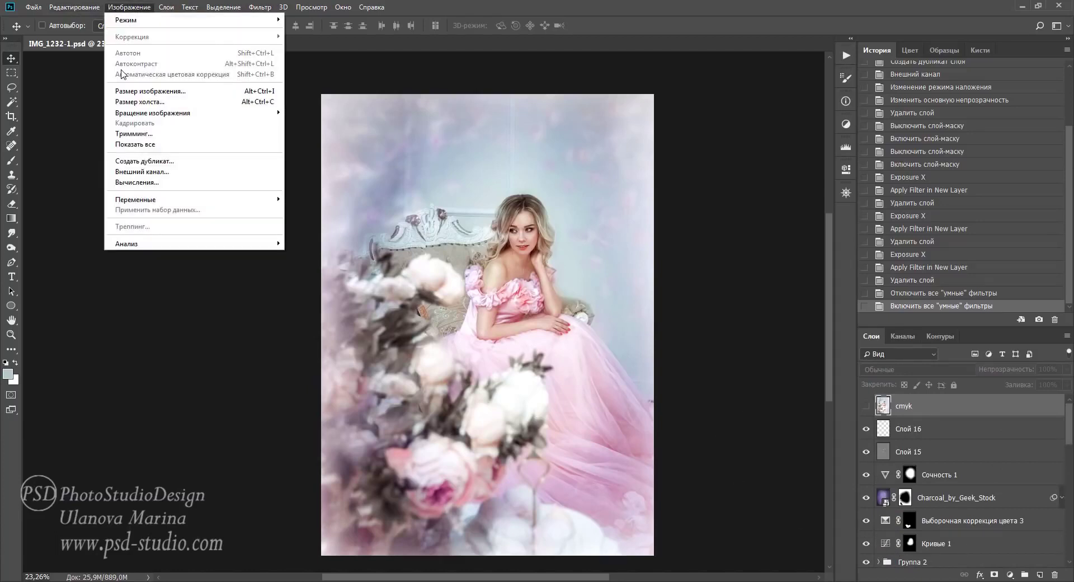
pyautogui.click(153, 162)
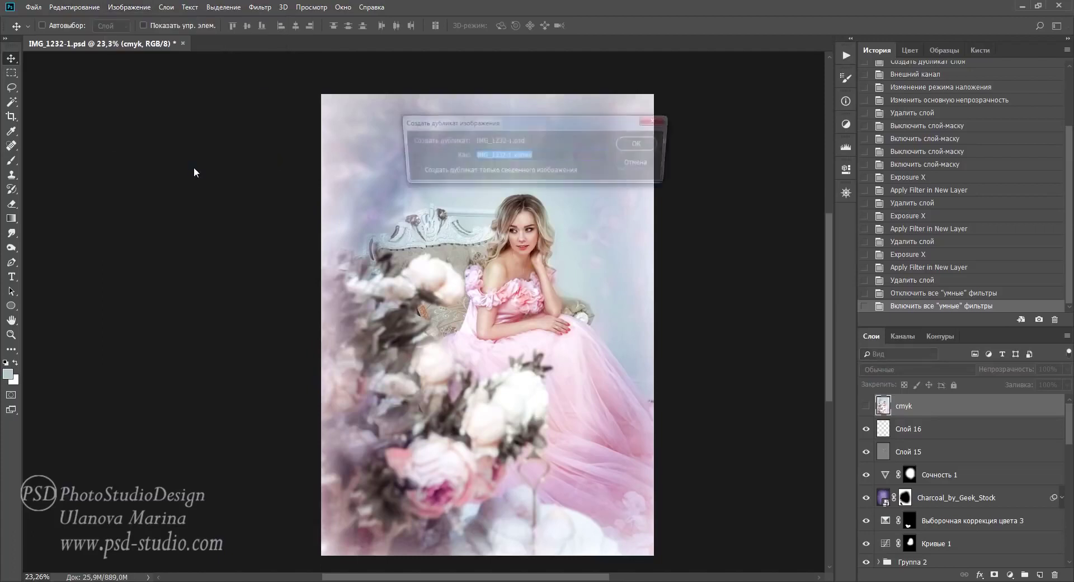
pyautogui.click(410, 173)
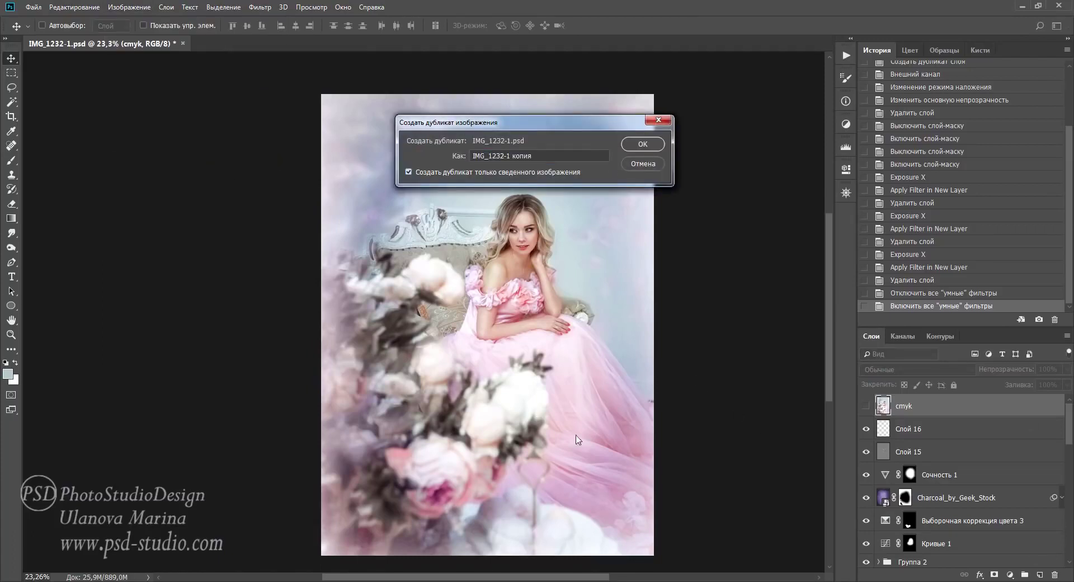
pyautogui.click(643, 144)
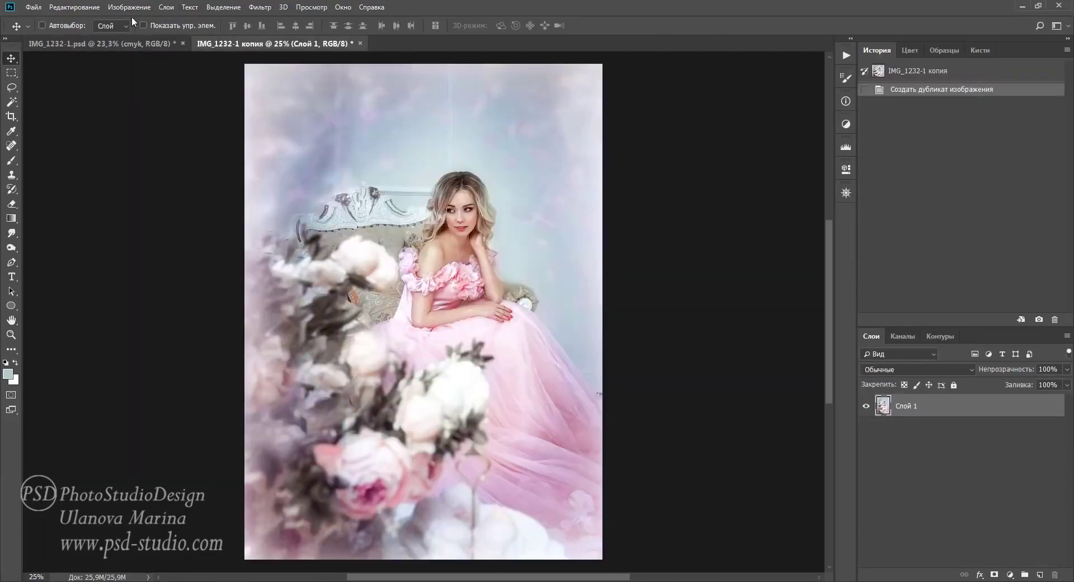
# - Convert the copy to CMYK, then hide the upper adjustments and compare Кривые 1 on and off
pyautogui.click(130, 7)
pyautogui.moveTo(127, 19)
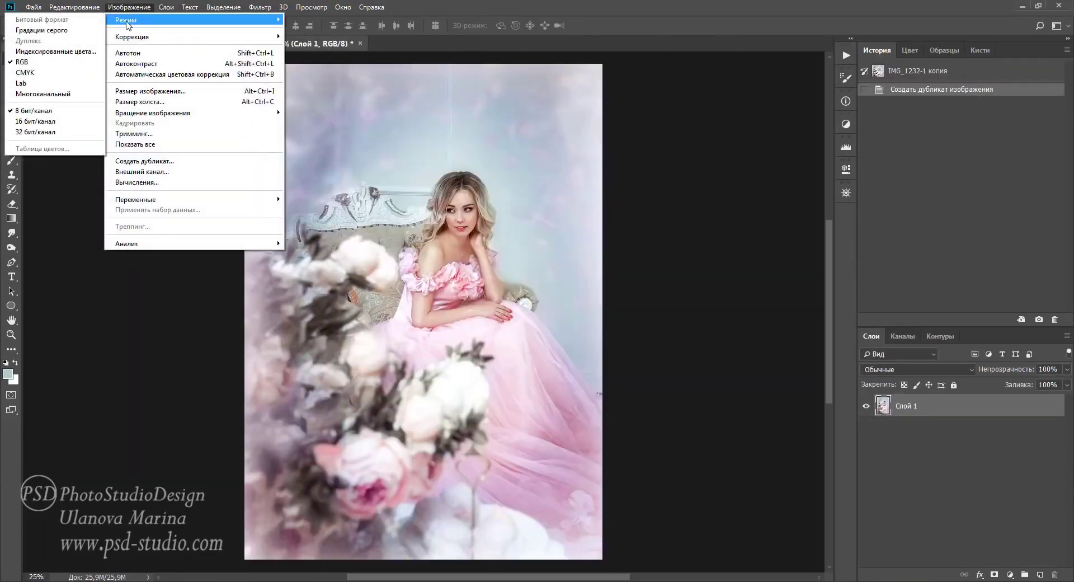
pyautogui.click(24, 72)
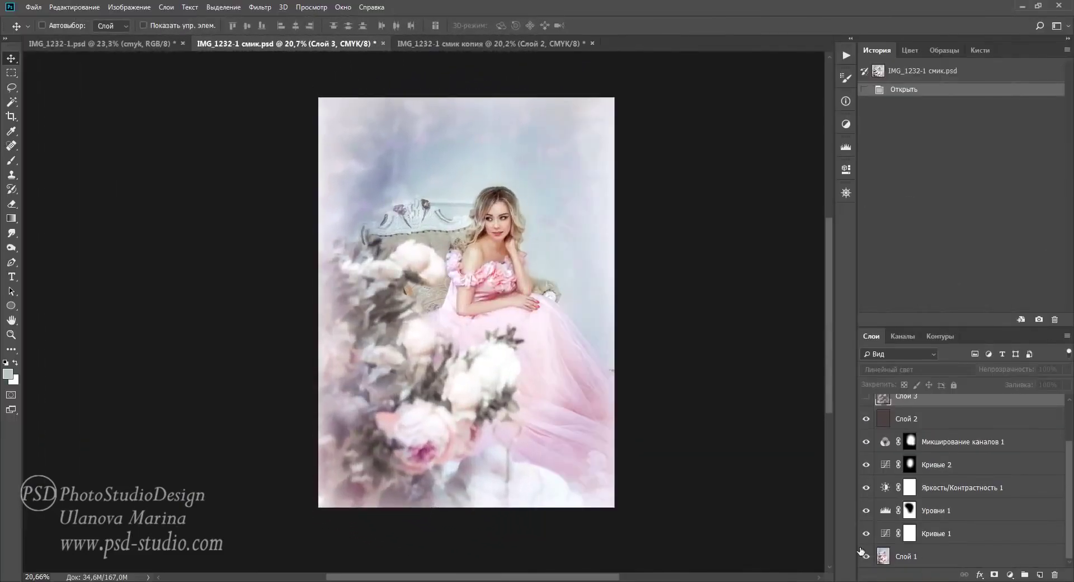
pyautogui.moveTo(865, 418); pyautogui.dragTo(866, 523)
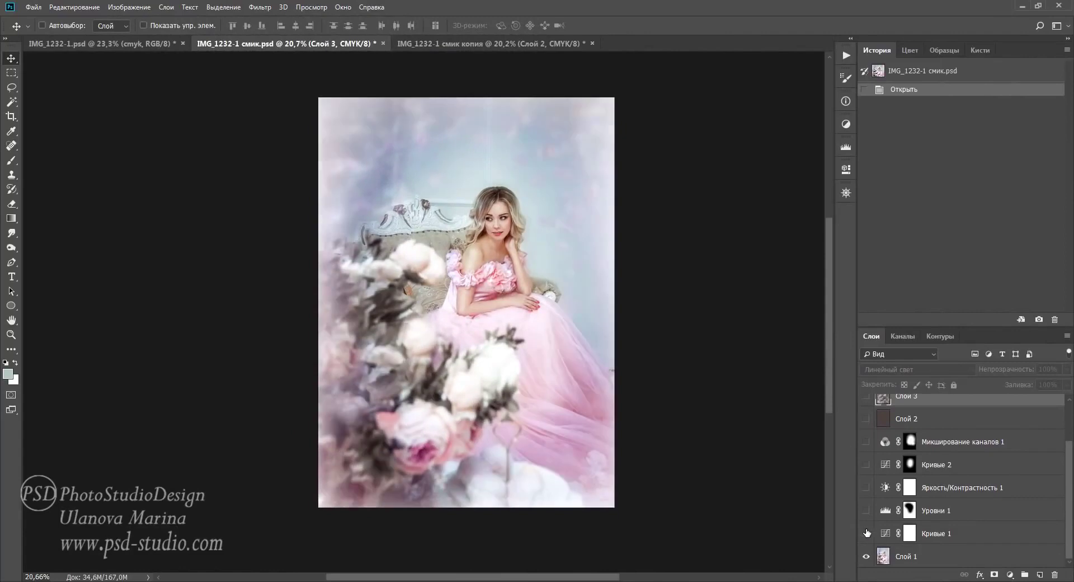
pyautogui.click(882, 532)
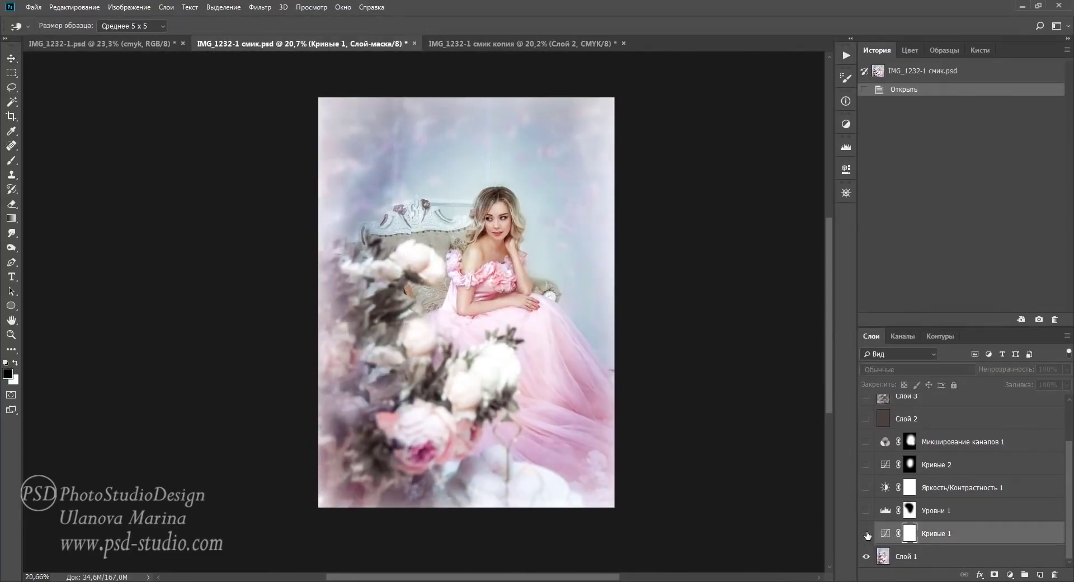
pyautogui.click(866, 533)
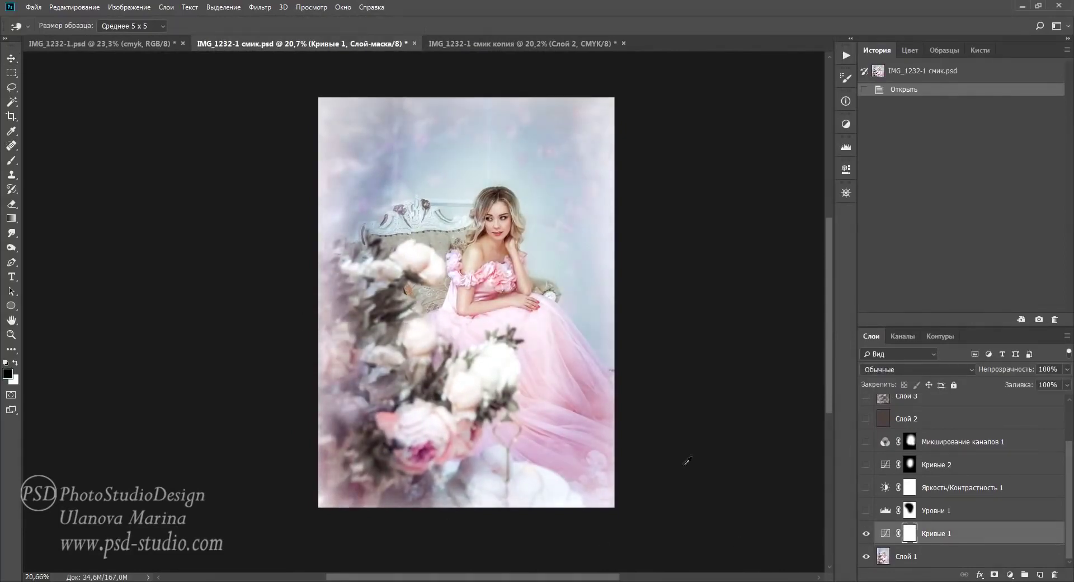
# - Inspect the point on the magenta channel curve of Кривые 1
pyautogui.doubleClick(885, 533)
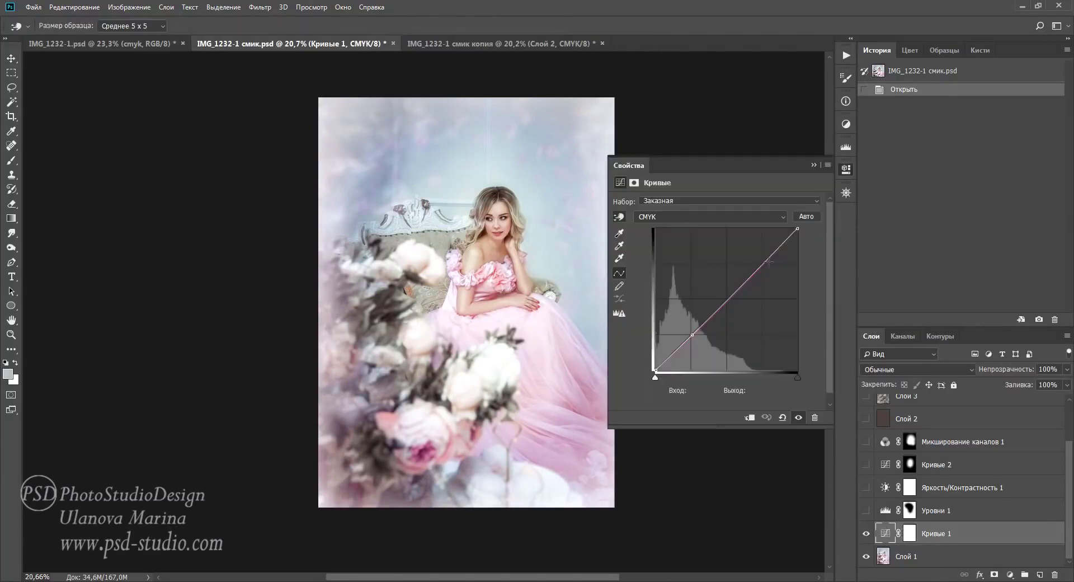
pyautogui.click(686, 214)
pyautogui.click(664, 247)
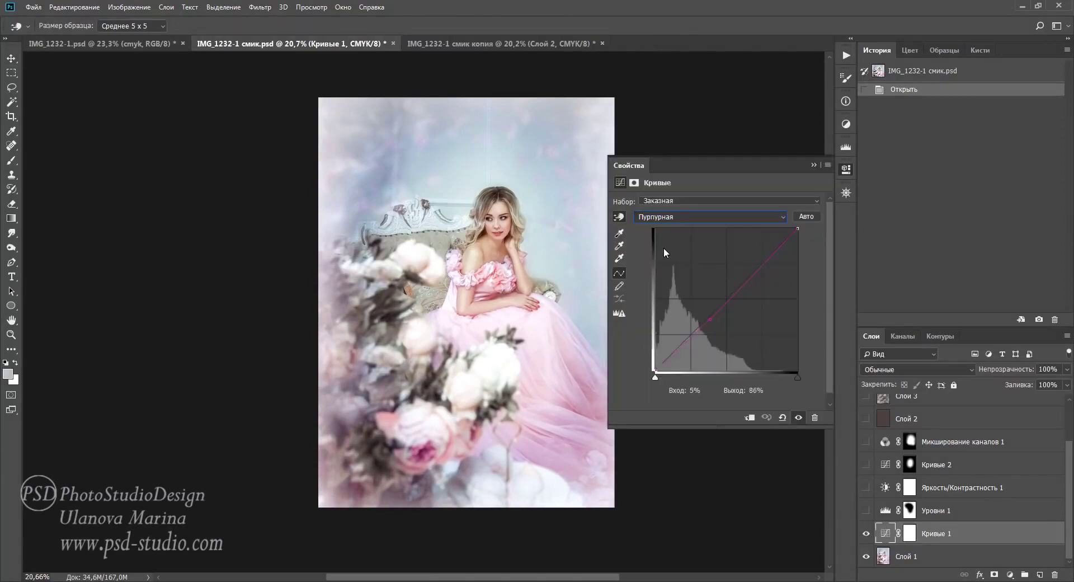
pyautogui.click(712, 313)
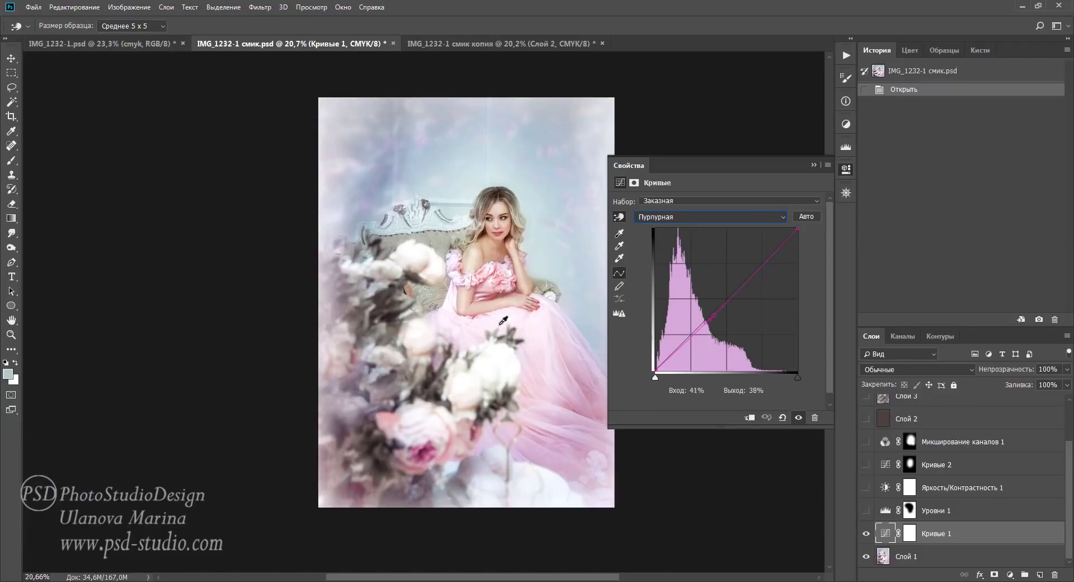
pyautogui.click(810, 163)
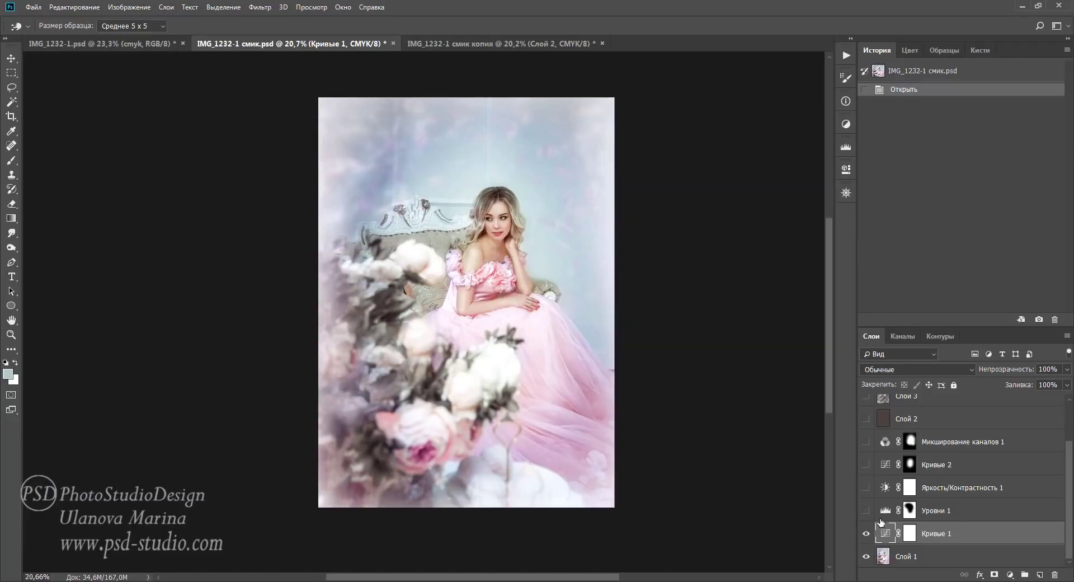
# - Turn on Уровни 1 and preview its mask as a red overlay
pyautogui.click(864, 510)
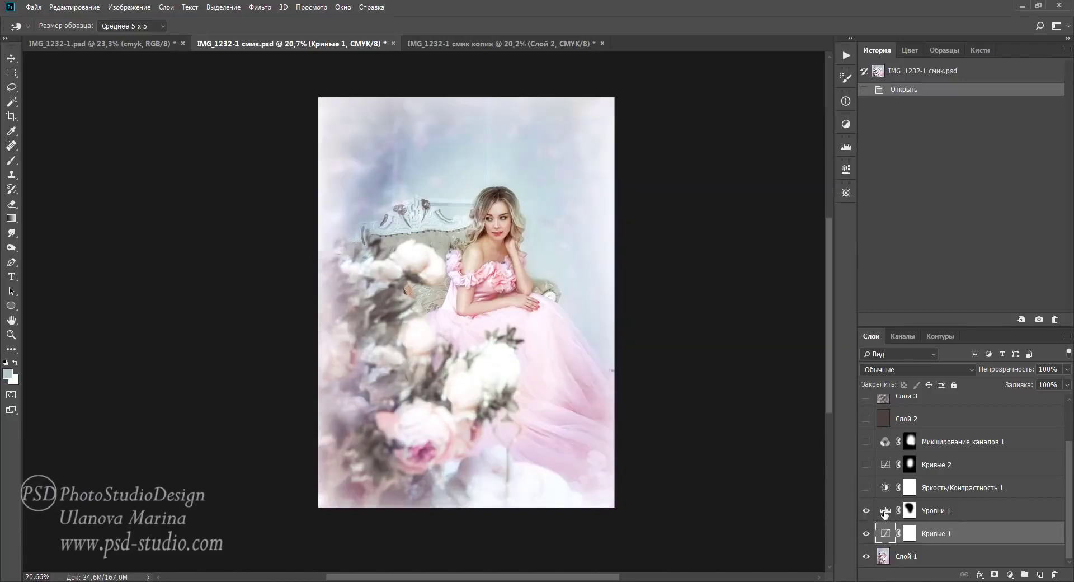
pyautogui.click(885, 511)
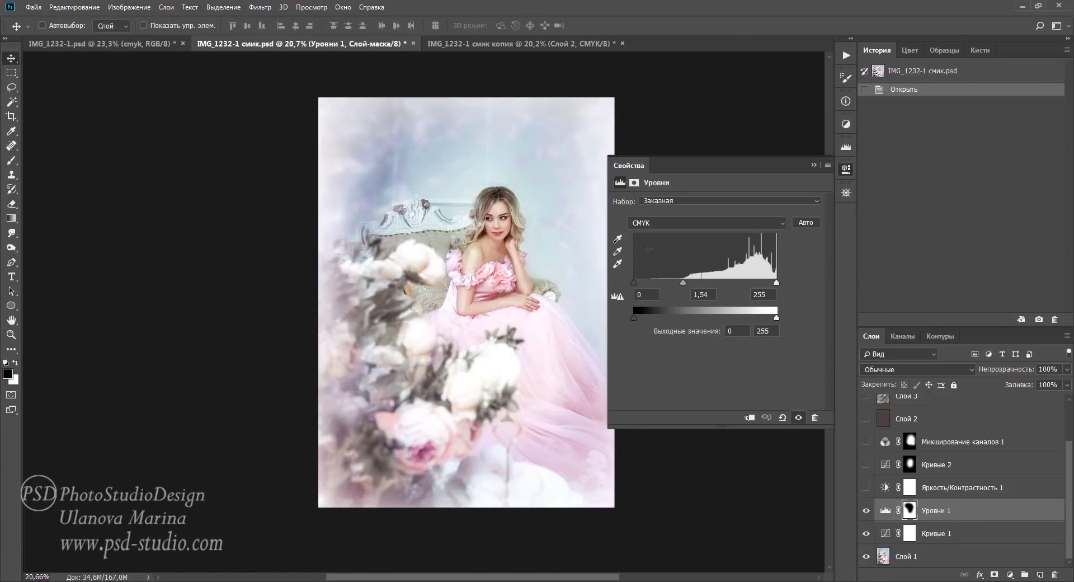
pyautogui.click(866, 510)
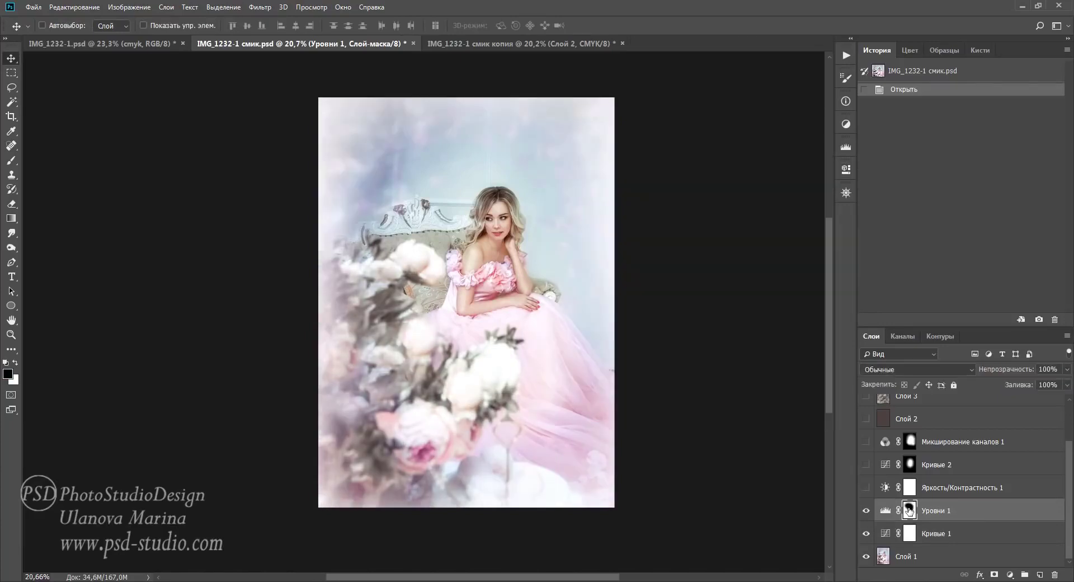
pyautogui.keyDown('alt'); pyautogui.keyDown('shift'); pyautogui.click(908, 509); pyautogui.keyUp('shift'); pyautogui.keyUp('alt')
pyautogui.press('x')
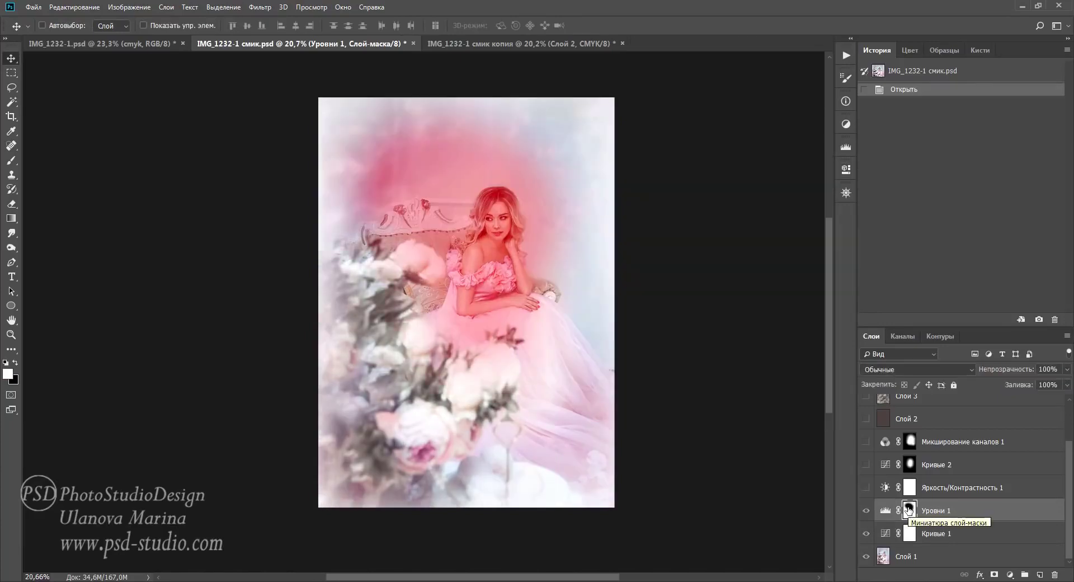
pyautogui.keyDown('alt'); pyautogui.keyDown('shift'); pyautogui.click(908, 509); pyautogui.keyUp('shift'); pyautogui.keyUp('alt')
pyautogui.press('x')
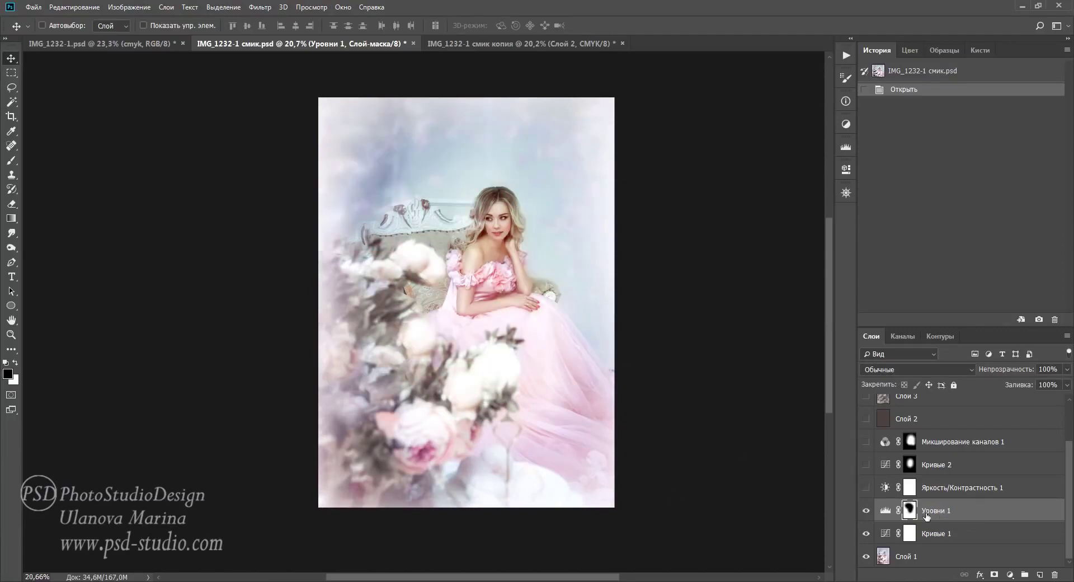
# - Enable Яркость/Контрастность 1 (Brightness −10, Contrast 13) and compare it off and on
pyautogui.click(867, 487)
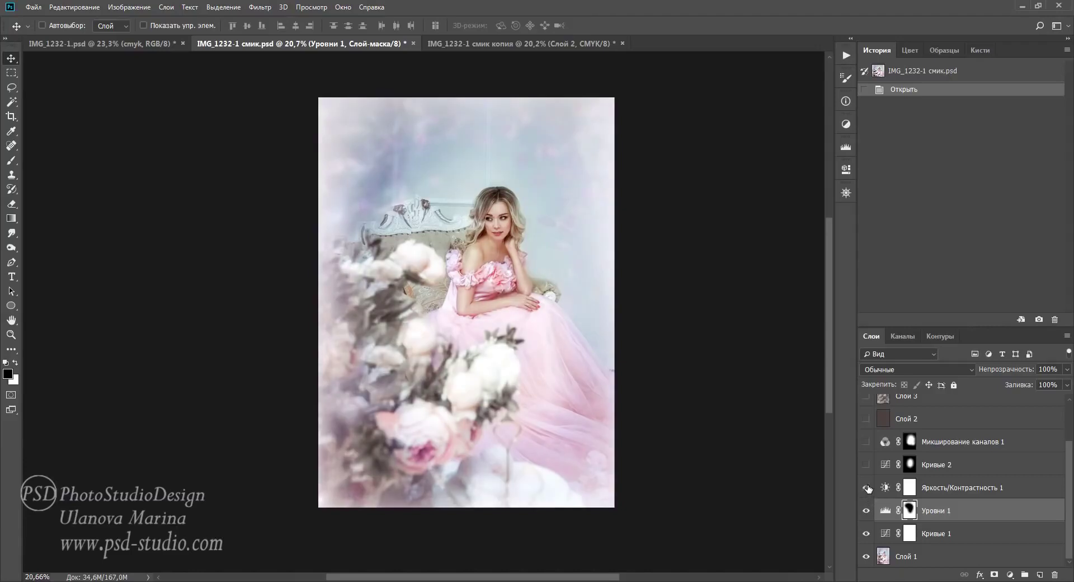
pyautogui.click(866, 487)
pyautogui.doubleClick(885, 487)
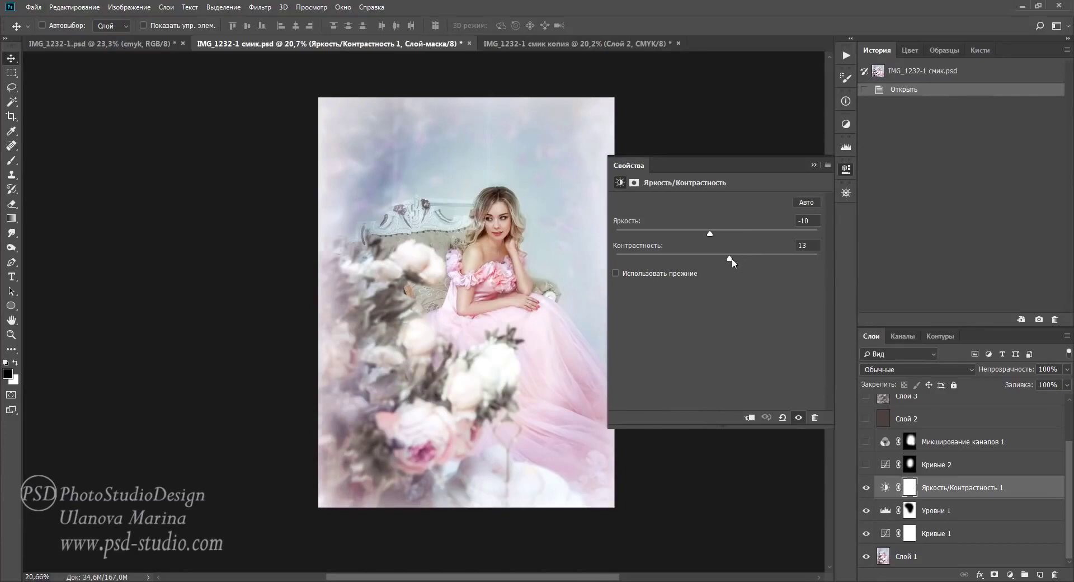
pyautogui.click(813, 166)
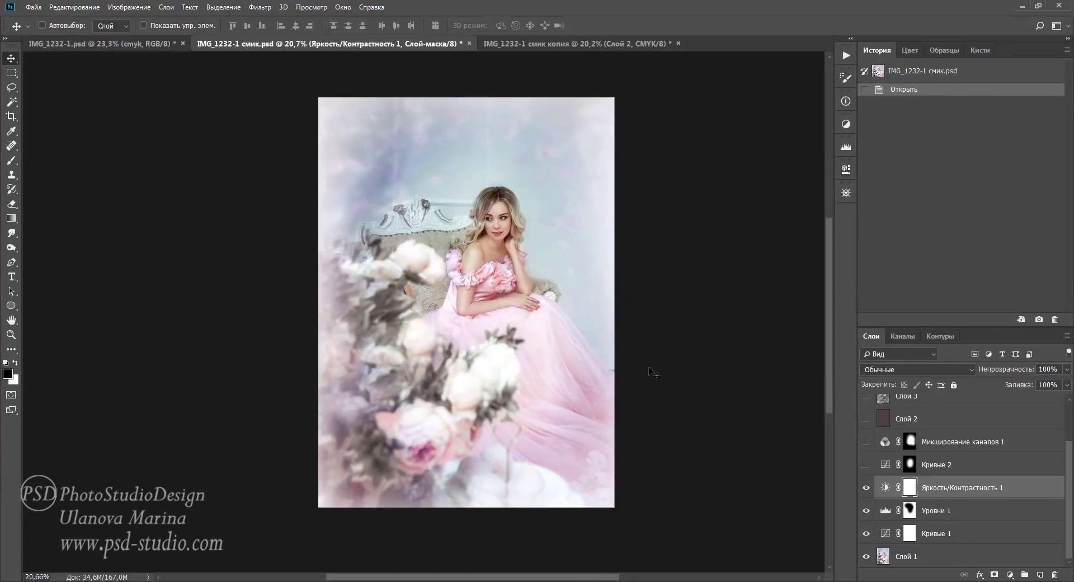
pyautogui.click(865, 487)
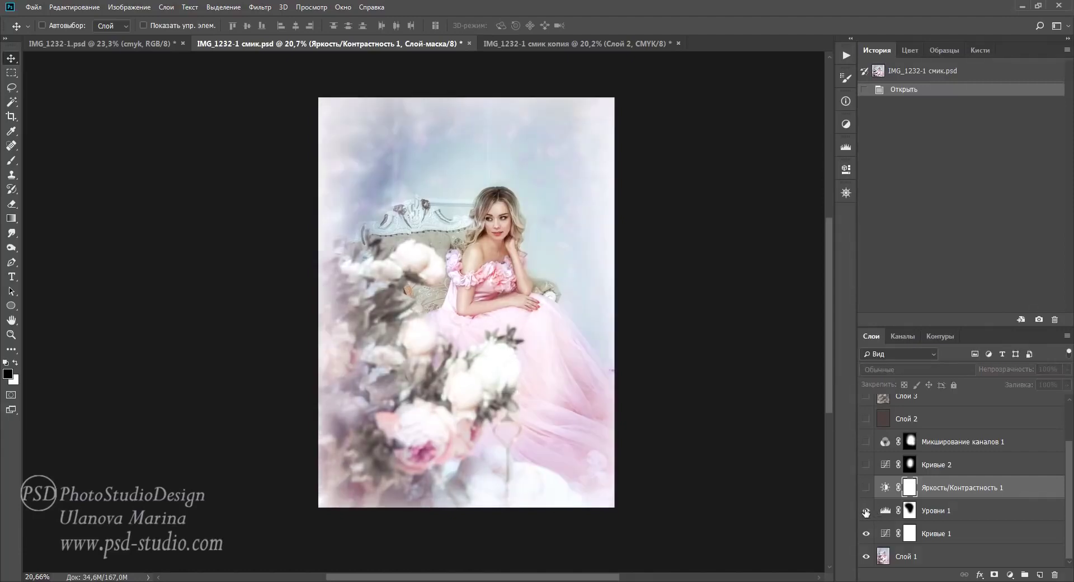
pyautogui.click(865, 487)
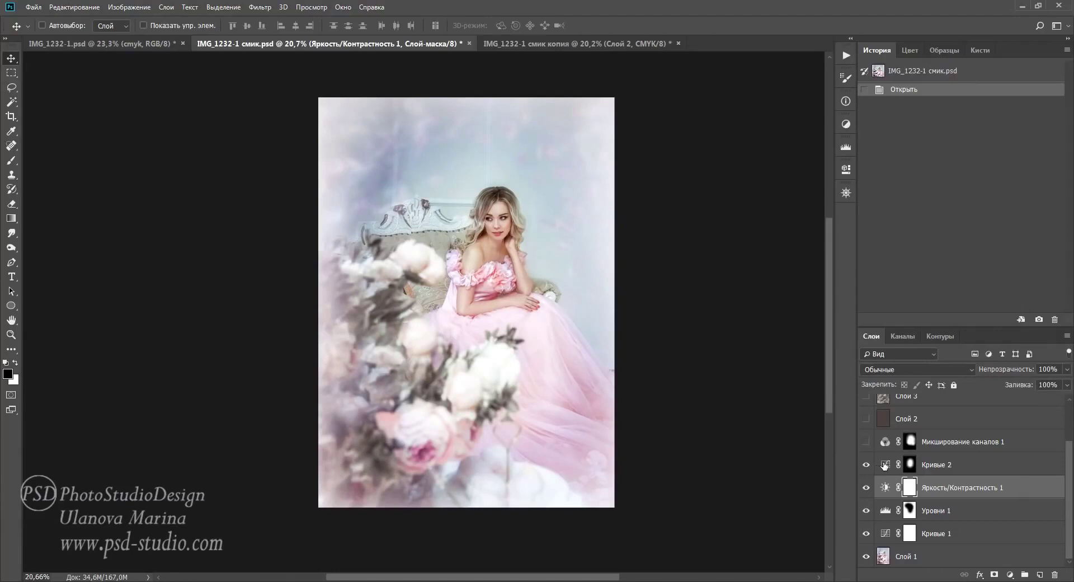
pyautogui.doubleClick(884, 464)
# - Nudge the Кривые 2 midpoint, enable Микширование каналов 1 at 47%, and stamp visible into Слой 5
pyautogui.moveTo(714, 315); pyautogui.dragTo(711, 311)
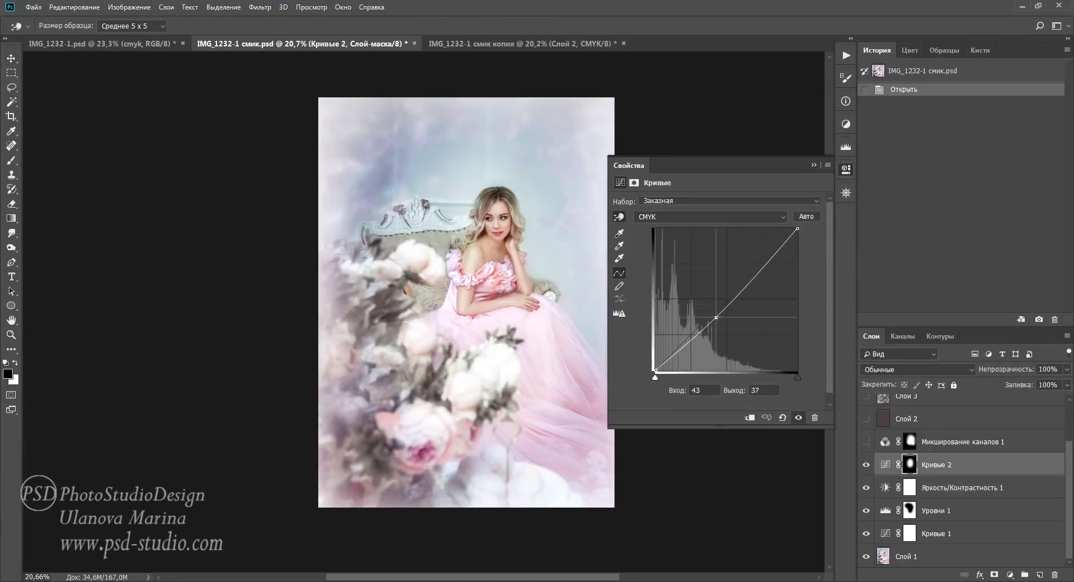
pyautogui.click(885, 464)
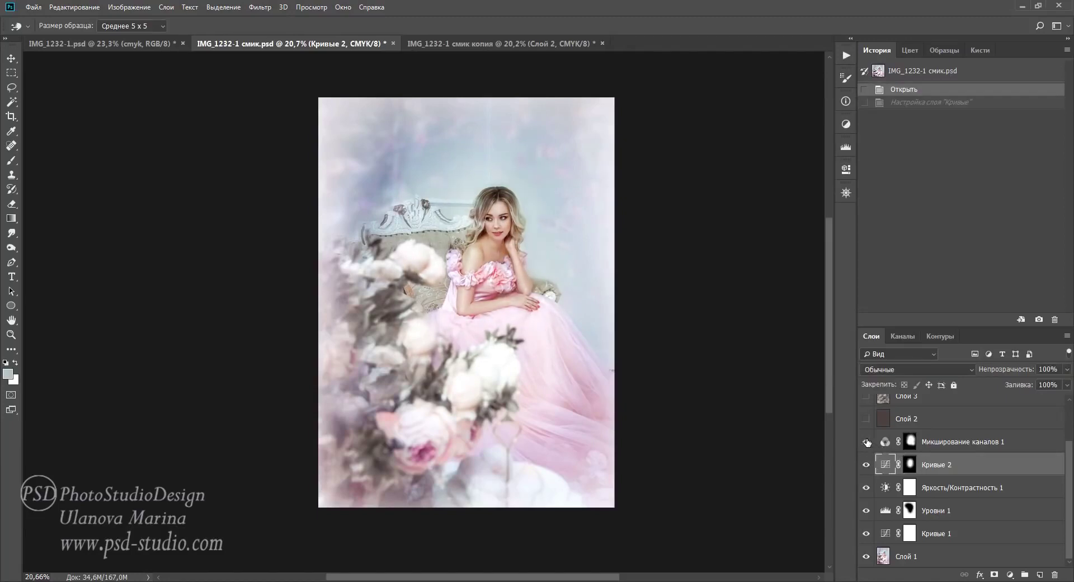
pyautogui.doubleClick(886, 442)
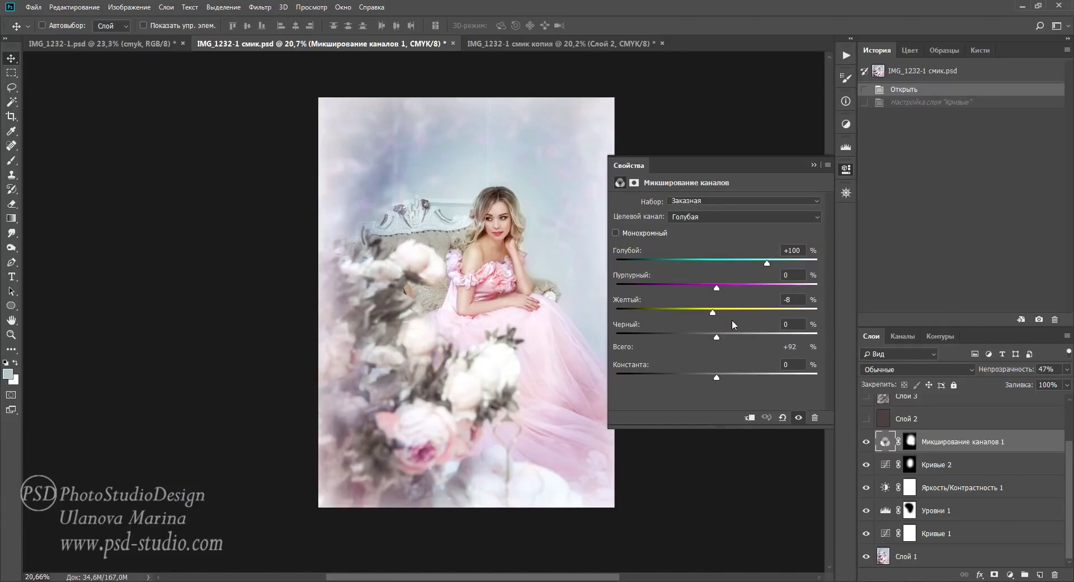
pyautogui.click(798, 417)
pyautogui.click(798, 417)
pyautogui.click(798, 417)
pyautogui.click(813, 165)
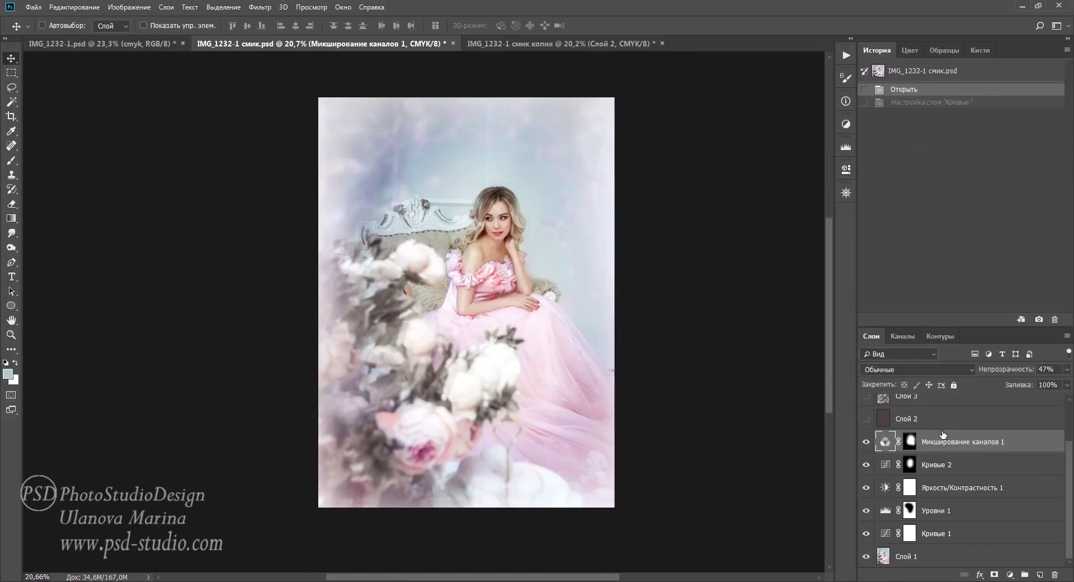
pyautogui.hotkey('ctrl', 'shift', 'alt', 'e')
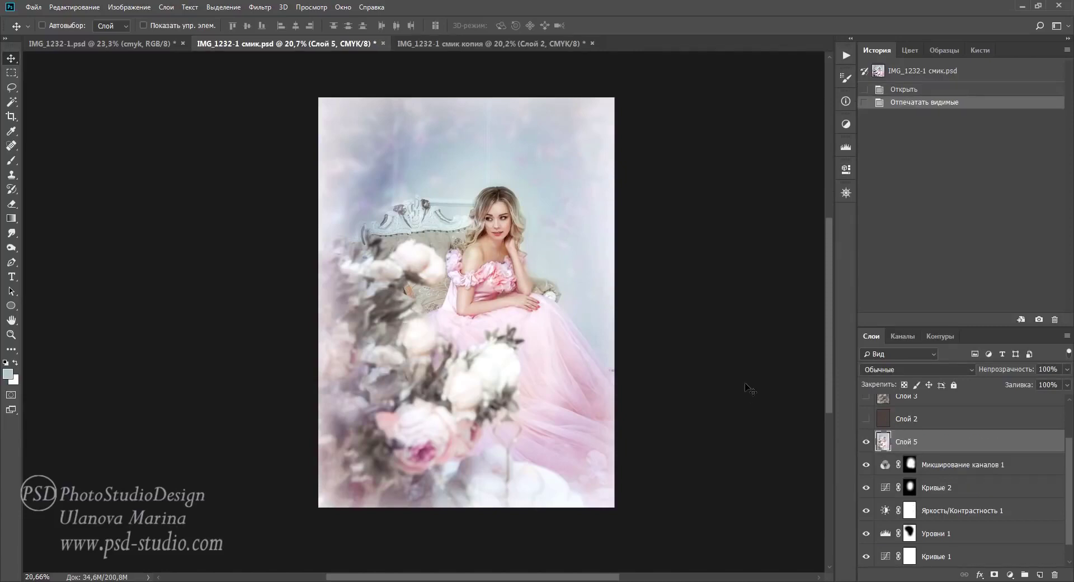
# - Set Слой 5 to Линейный свет and apply Цветовой контраст with radius 1,0
pyautogui.click(926, 373)
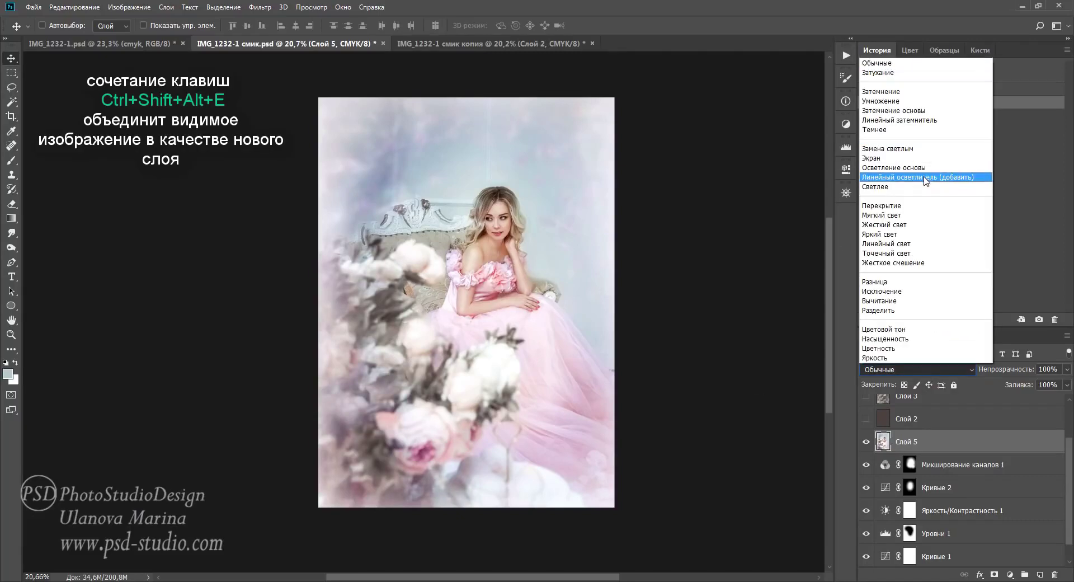
pyautogui.click(924, 244)
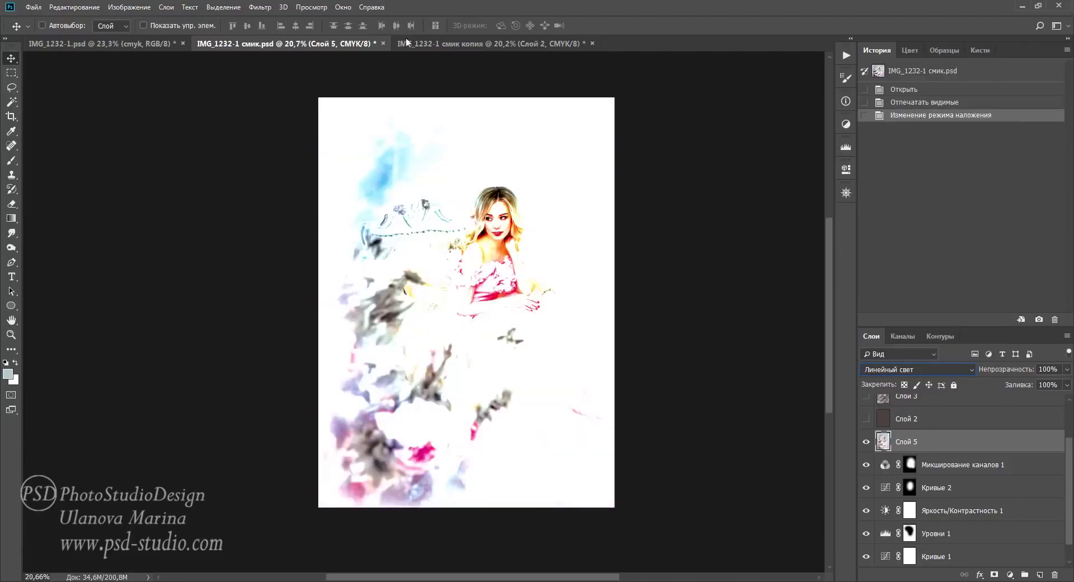
pyautogui.click(270, 8)
pyautogui.moveTo(267, 229)
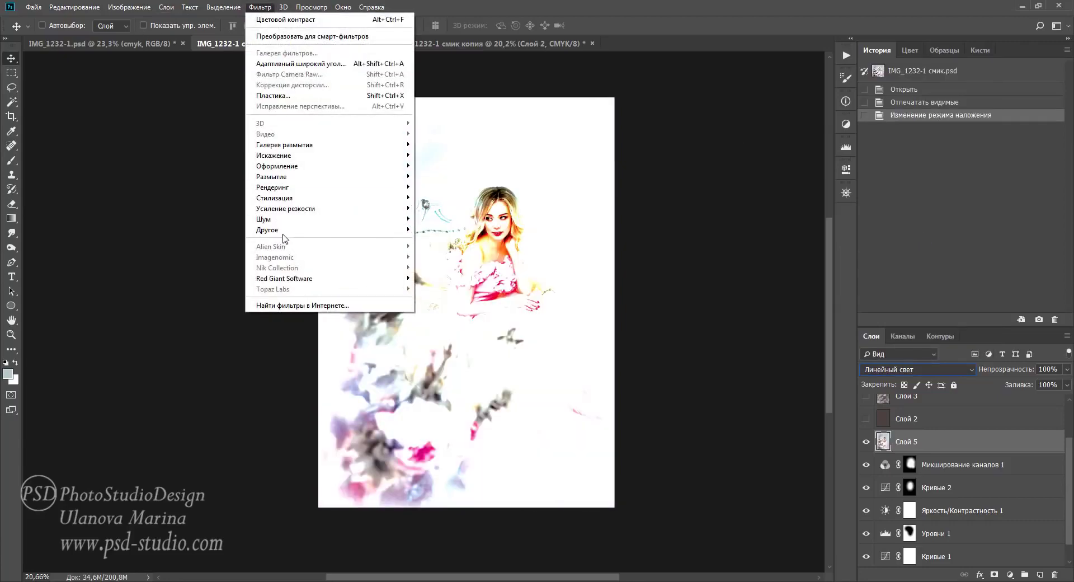
pyautogui.click(205, 283)
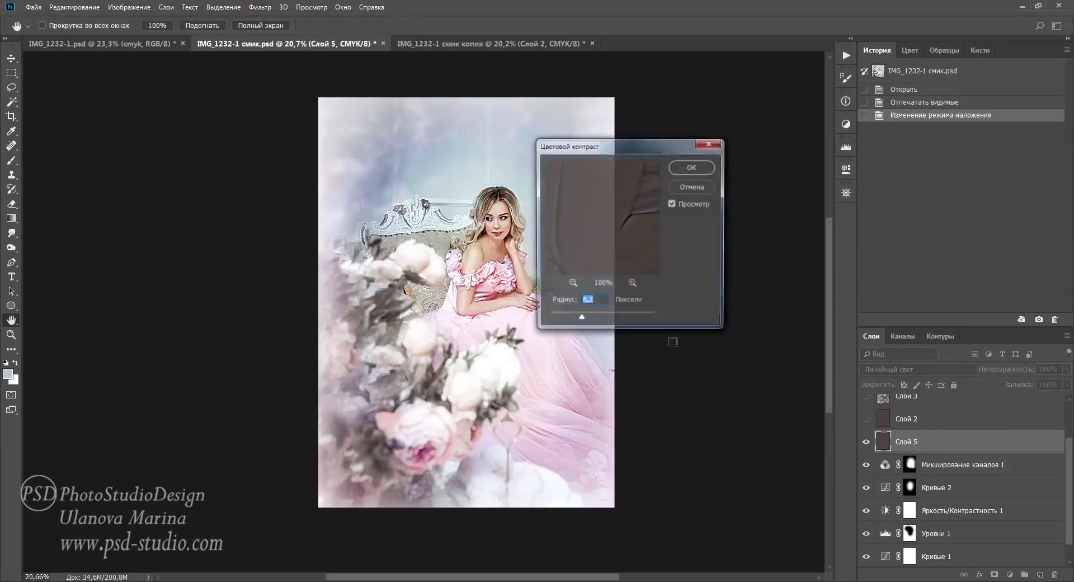
pyautogui.moveTo(580, 317); pyautogui.dragTo(546, 320)
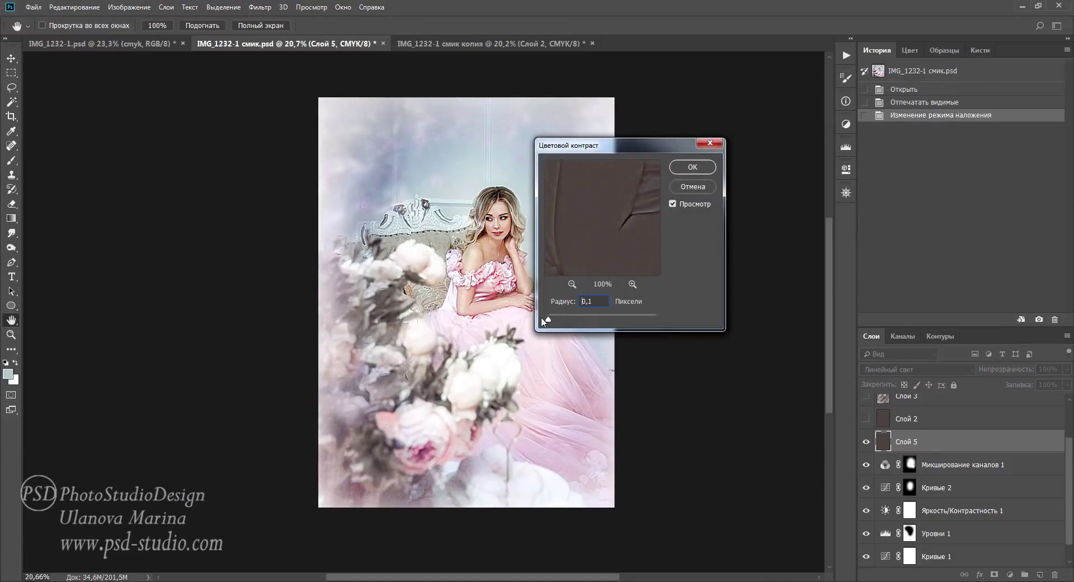
pyautogui.keyDown('ctrl'); pyautogui.click(486, 297); pyautogui.keyUp('ctrl')
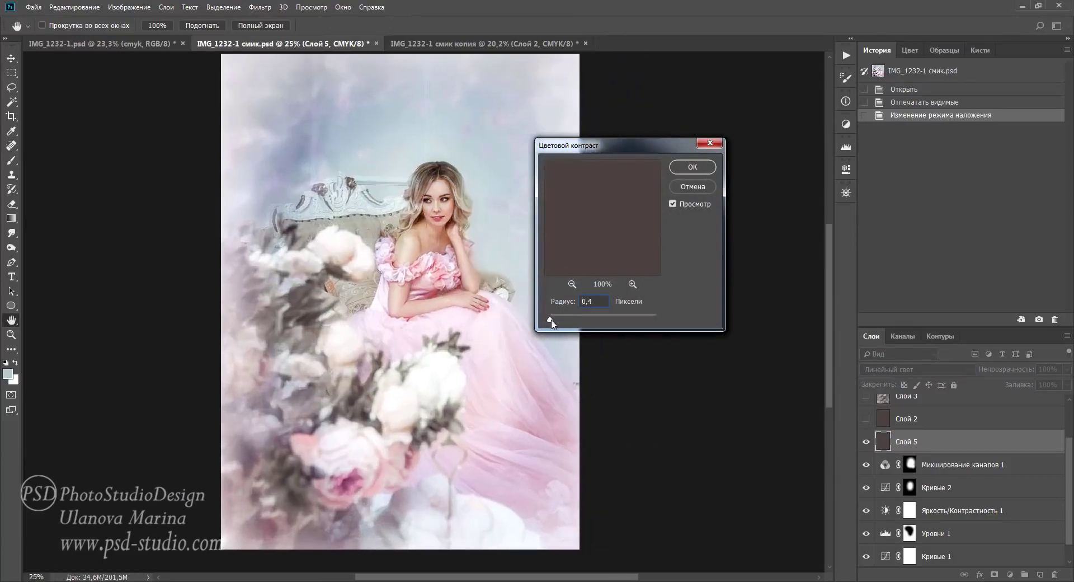
pyautogui.moveTo(551, 319); pyautogui.dragTo(553, 319)
pyautogui.click(687, 171)
# - Delete the high-pass Слой 5 and hide Слой 2 and Слой 3
pyautogui.press('v')
pyautogui.press('Delete')
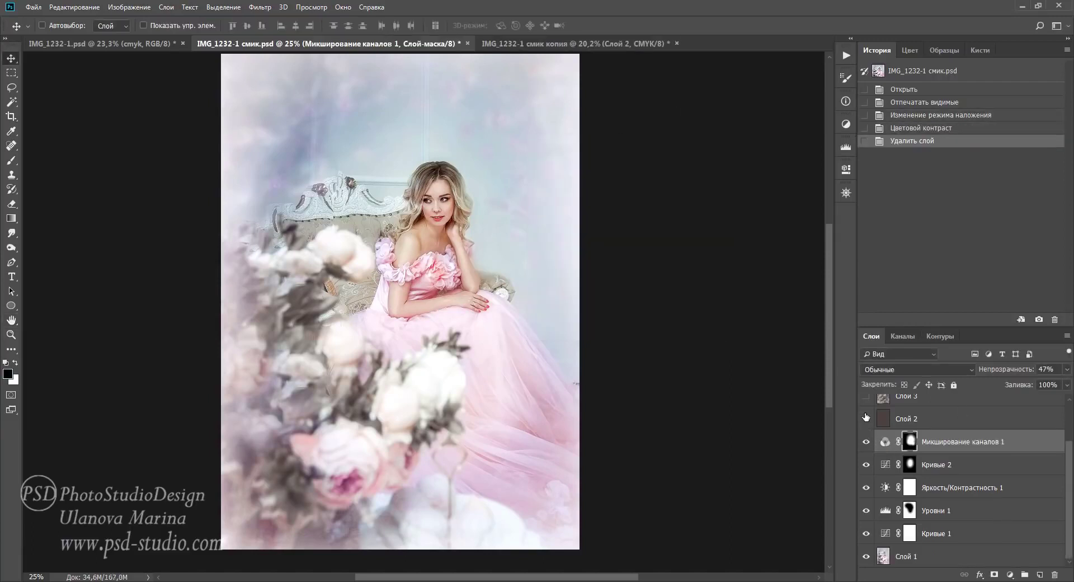
pyautogui.click(866, 418)
pyautogui.click(906, 418)
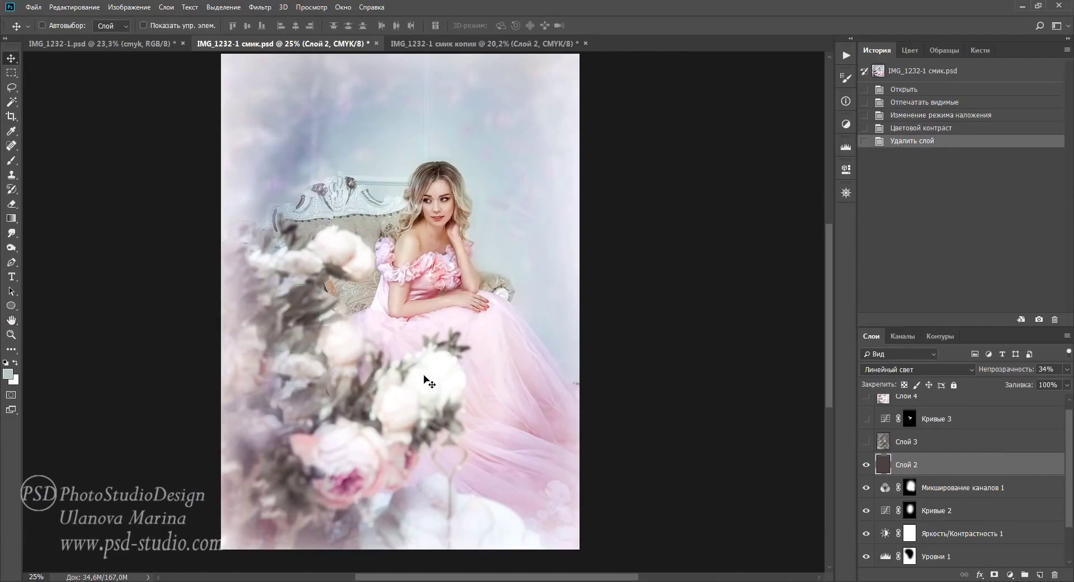
pyautogui.click(866, 441)
pyautogui.click(919, 447)
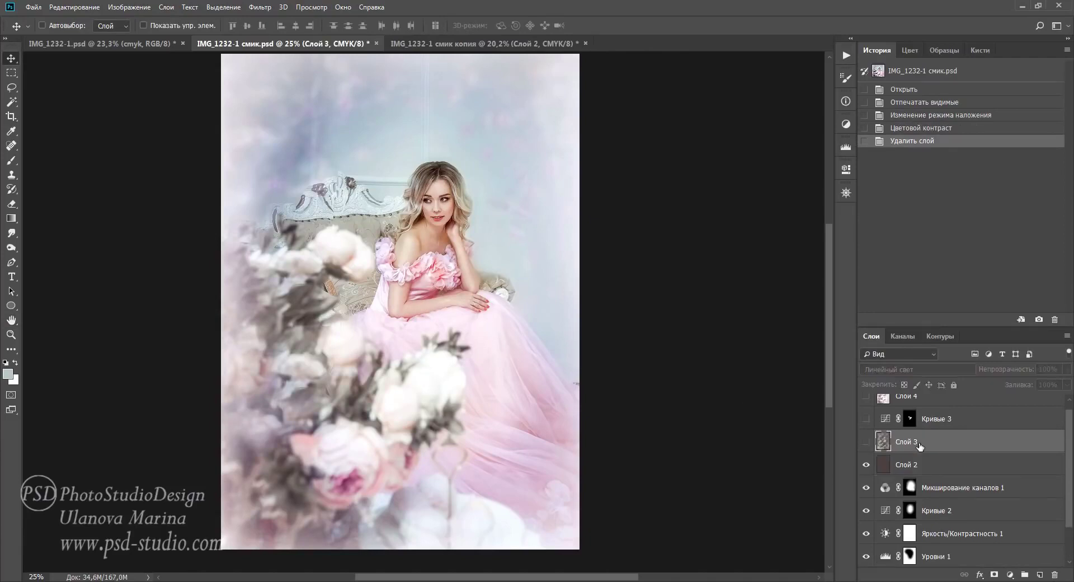
pyautogui.click(952, 464)
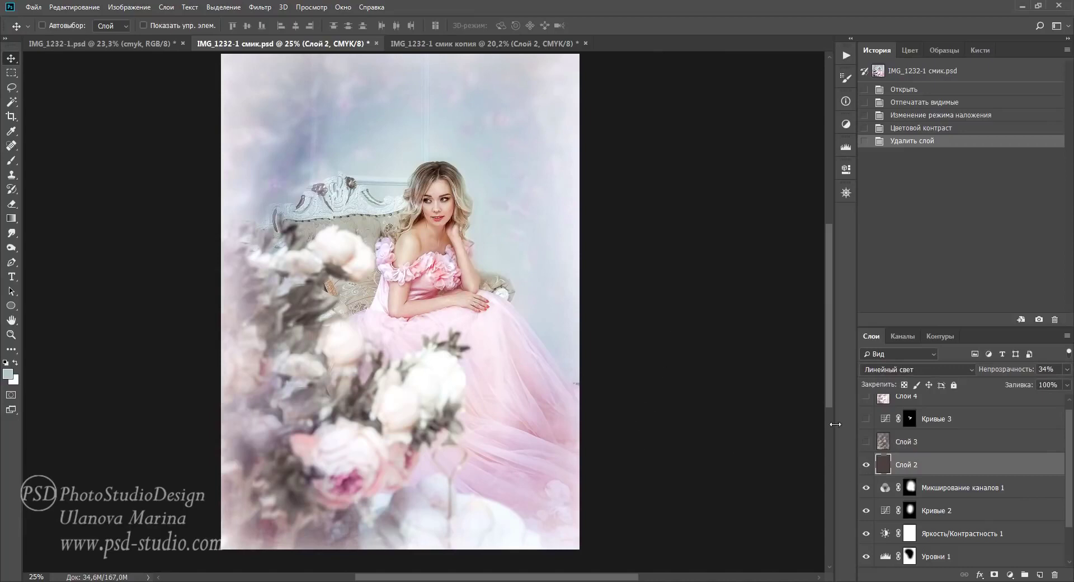
pyautogui.click(866, 464)
pyautogui.click(961, 487)
# - Stamp visible layers, compare the CMYK channels, and load Пурпурная as a selection
pyautogui.hotkey('ctrl', 'shift', 'alt', 'e')
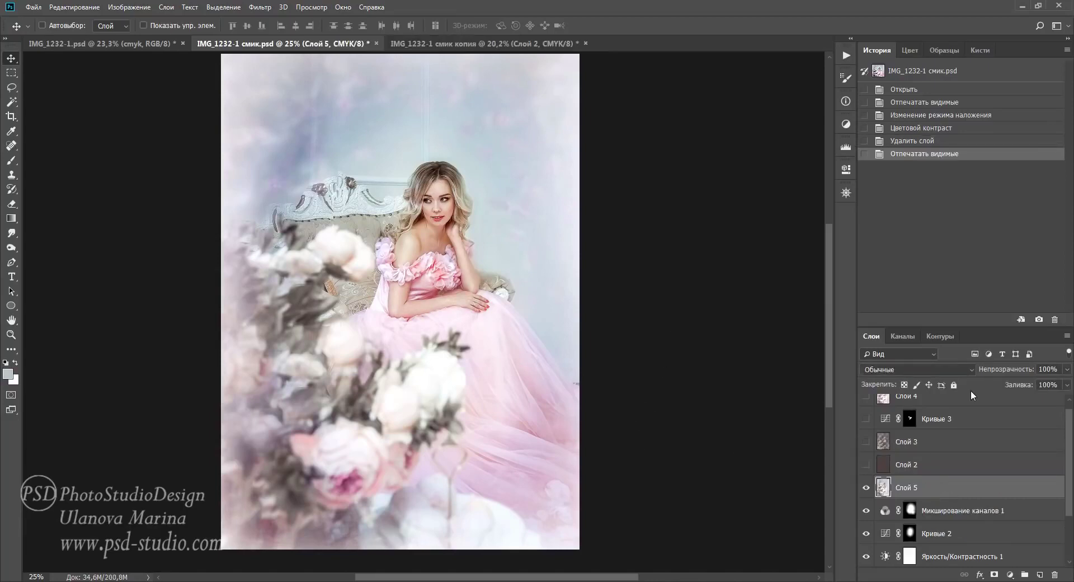
pyautogui.click(904, 335)
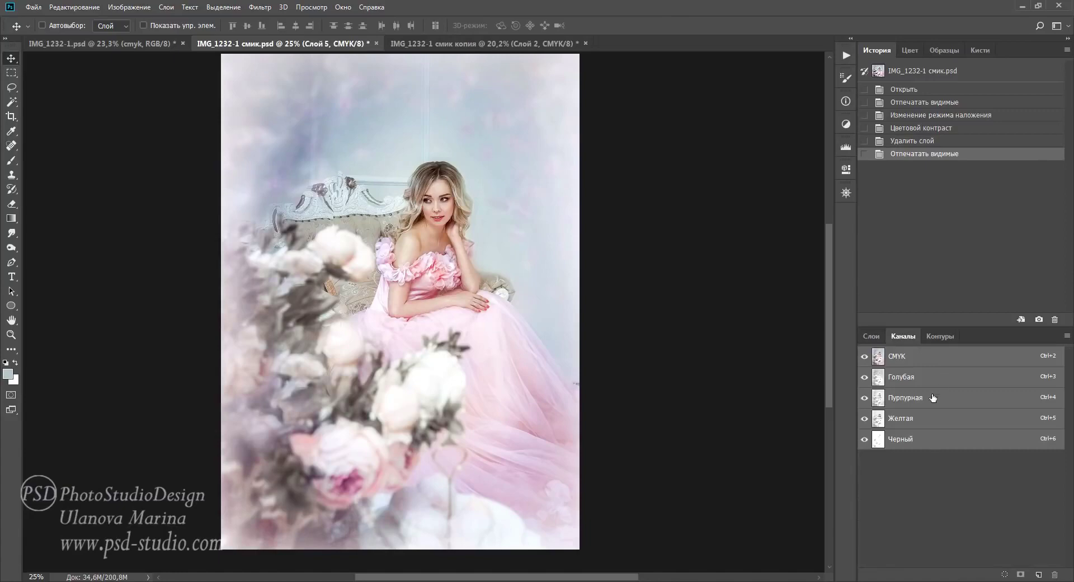
pyautogui.click(885, 379)
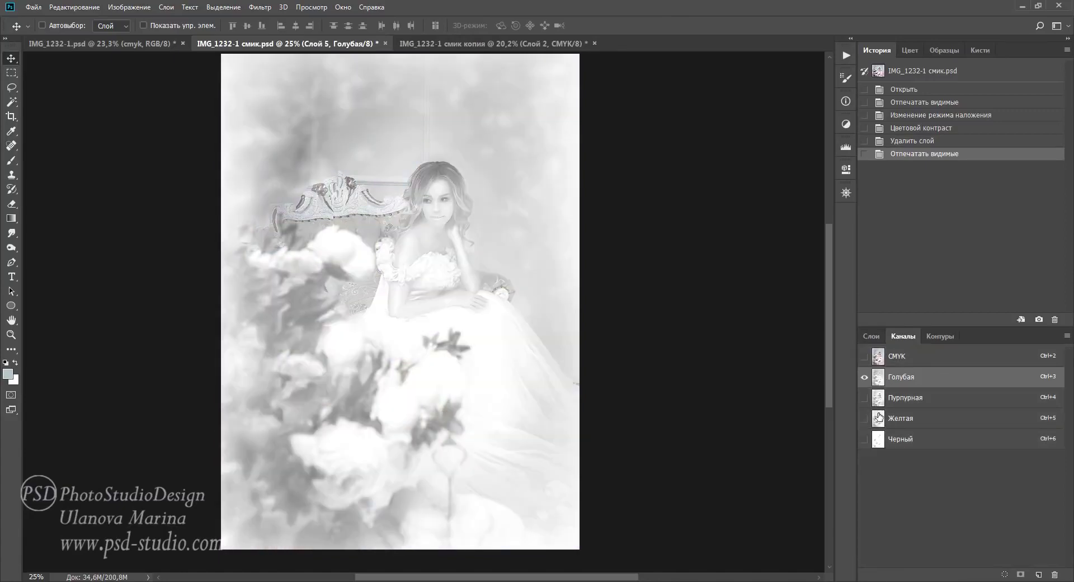
pyautogui.click(879, 420)
pyautogui.click(878, 398)
pyautogui.click(878, 380)
pyautogui.click(879, 399)
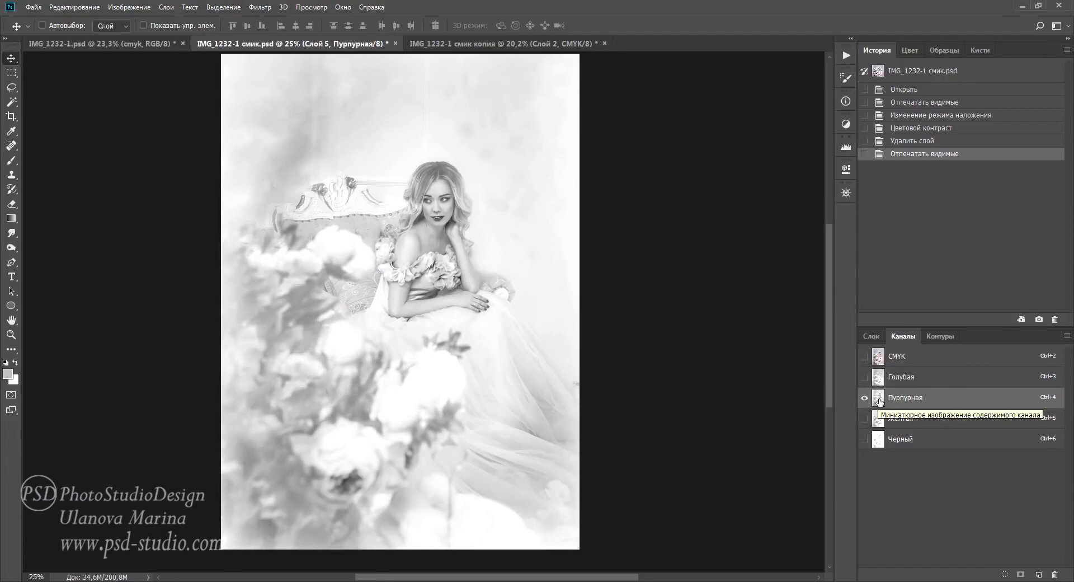
pyautogui.press('ctrl')
pyautogui.keyDown('ctrl'); pyautogui.click(878, 398); pyautogui.keyUp('ctrl')
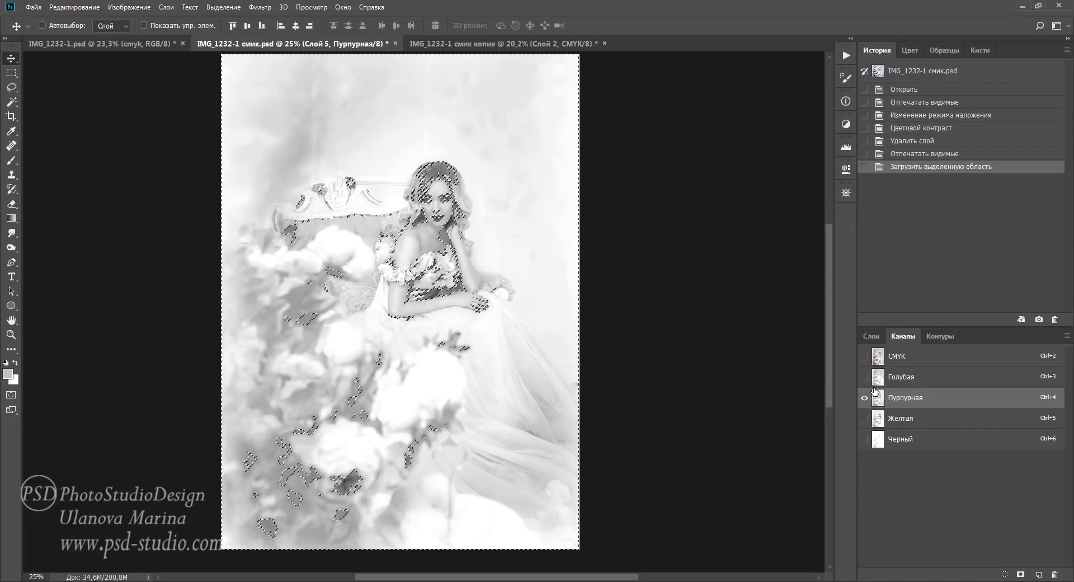
# - Paste into a new layer and set its blend mode to Линейный свет
pyautogui.click(907, 356)
pyautogui.click(871, 336)
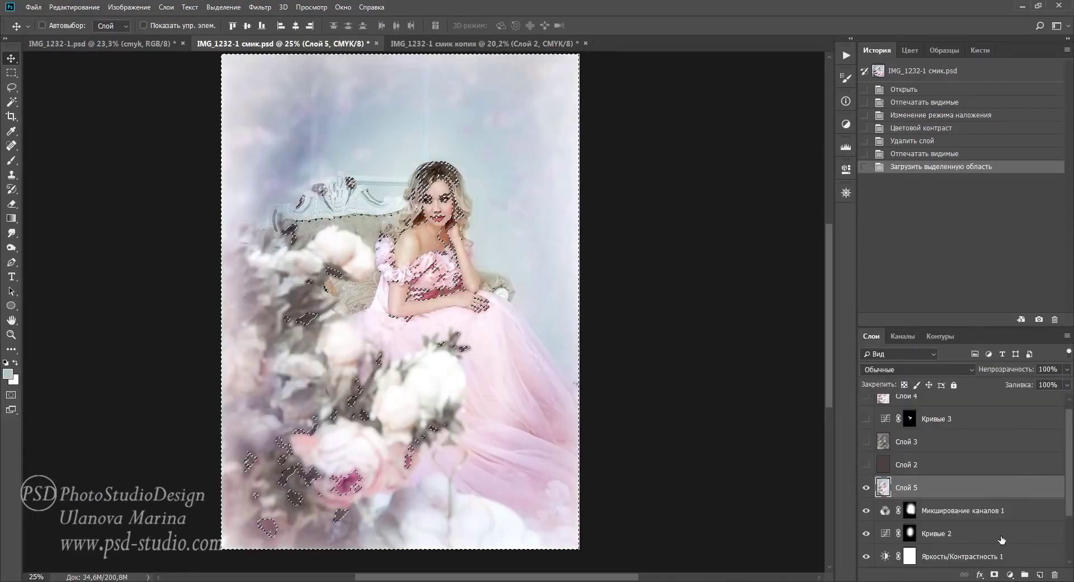
pyautogui.click(1041, 574)
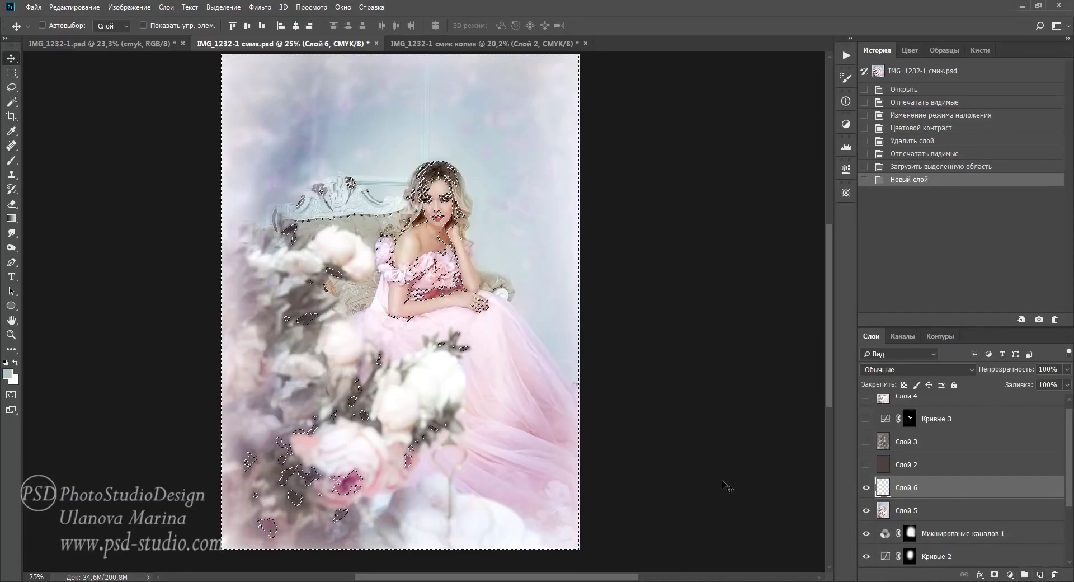
pyautogui.hotkey('ctrl', 'v')
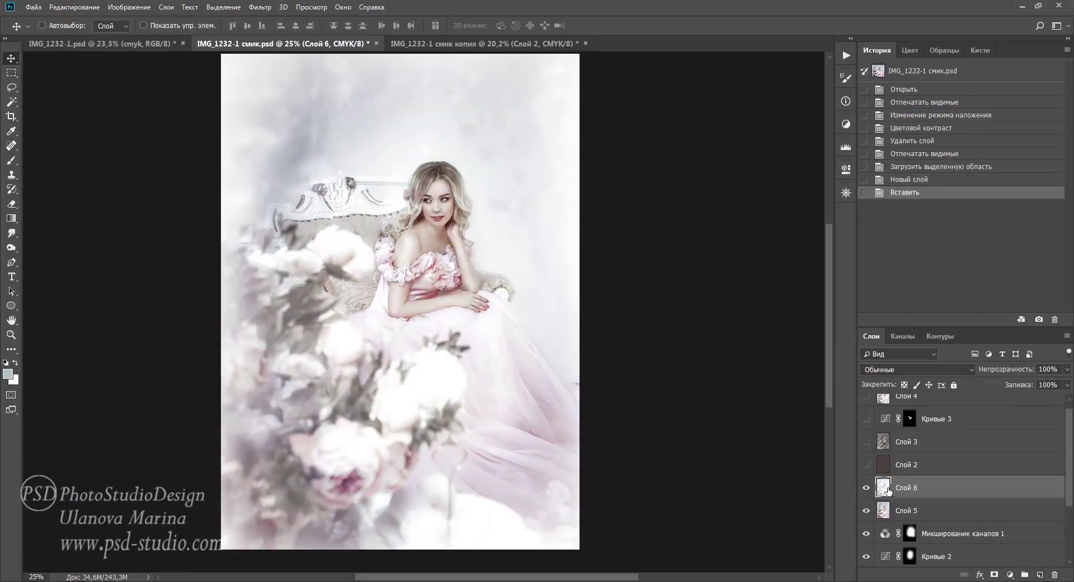
pyautogui.click(916, 368)
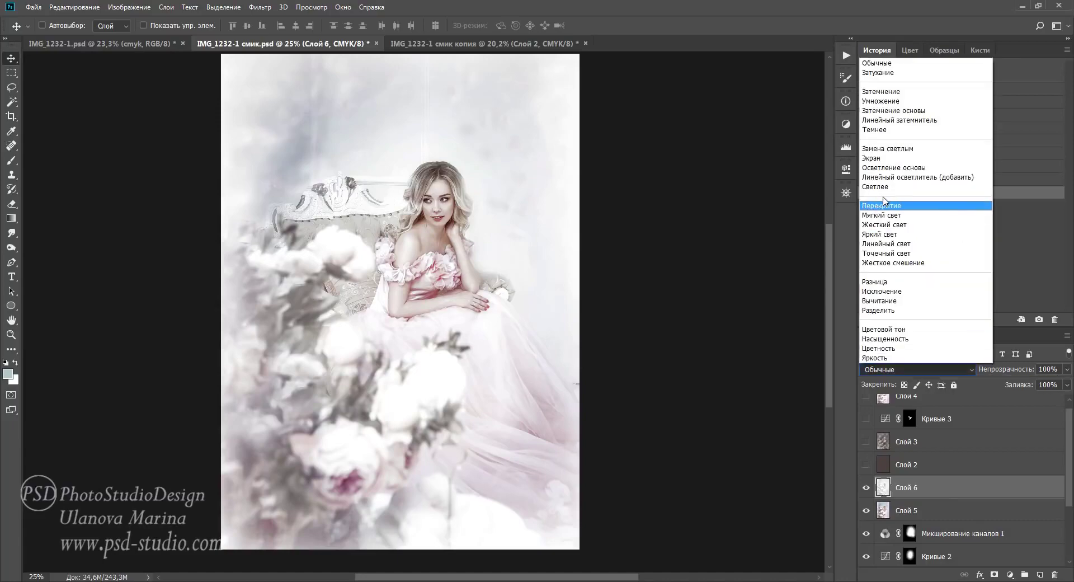
pyautogui.click(885, 248)
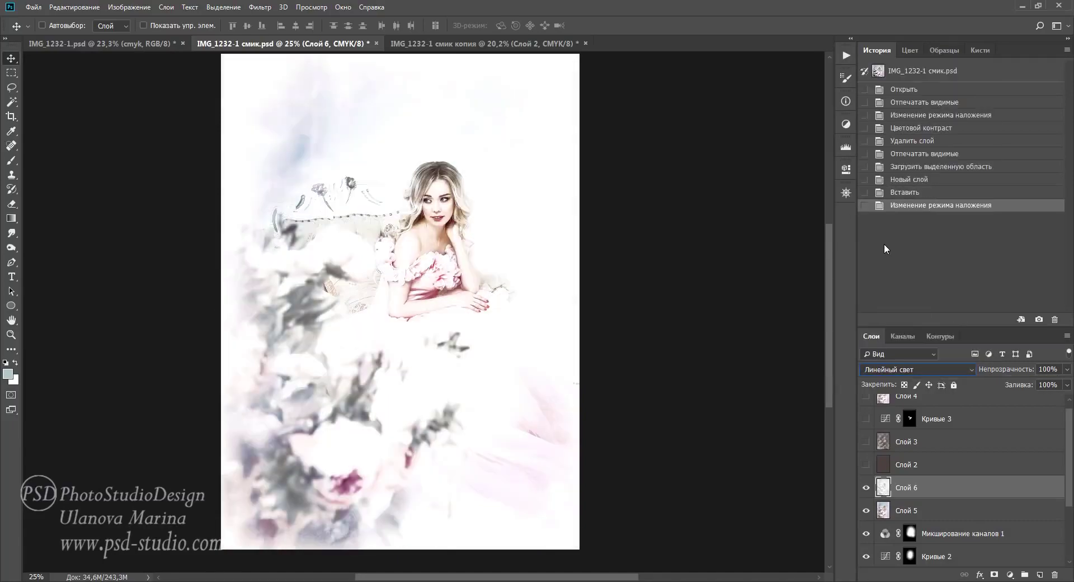
# - Apply Цветовой контраст at radius 2,8, then delete the trial layer Слой 6
pyautogui.click(261, 7)
pyautogui.moveTo(329, 229)
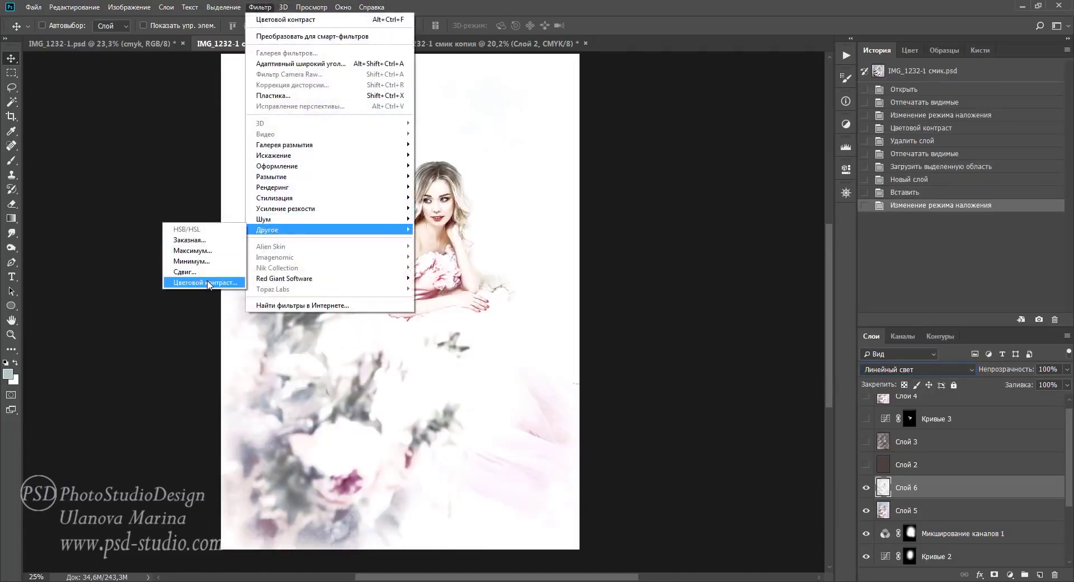
pyautogui.click(220, 278)
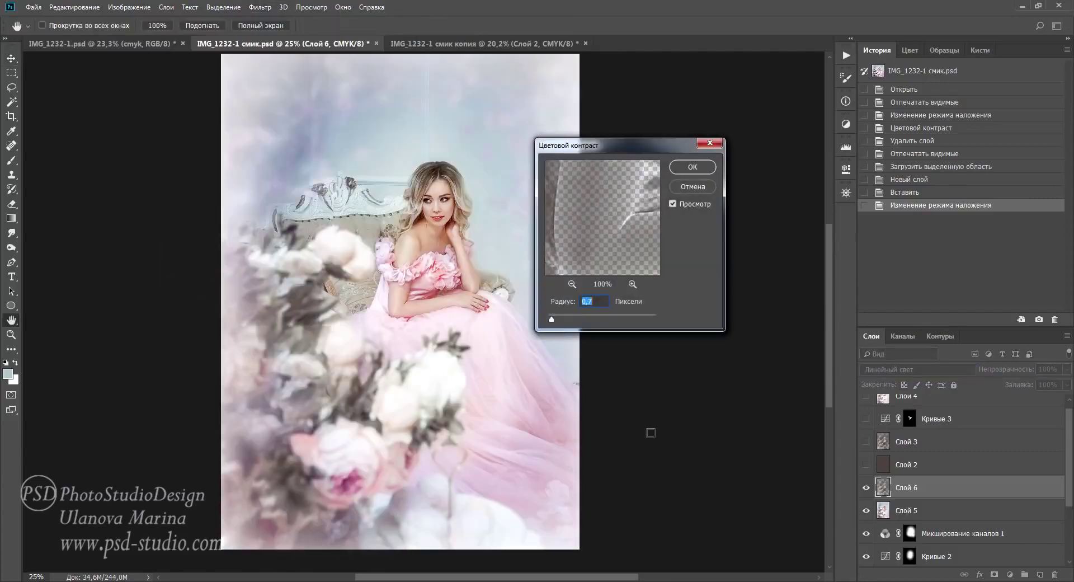
pyautogui.moveTo(552, 320)
pyautogui.mouseDown()
pyautogui.moveTo(565, 322)
pyautogui.moveTo(552, 321)
pyautogui.mouseUp()
pyautogui.click(701, 147)
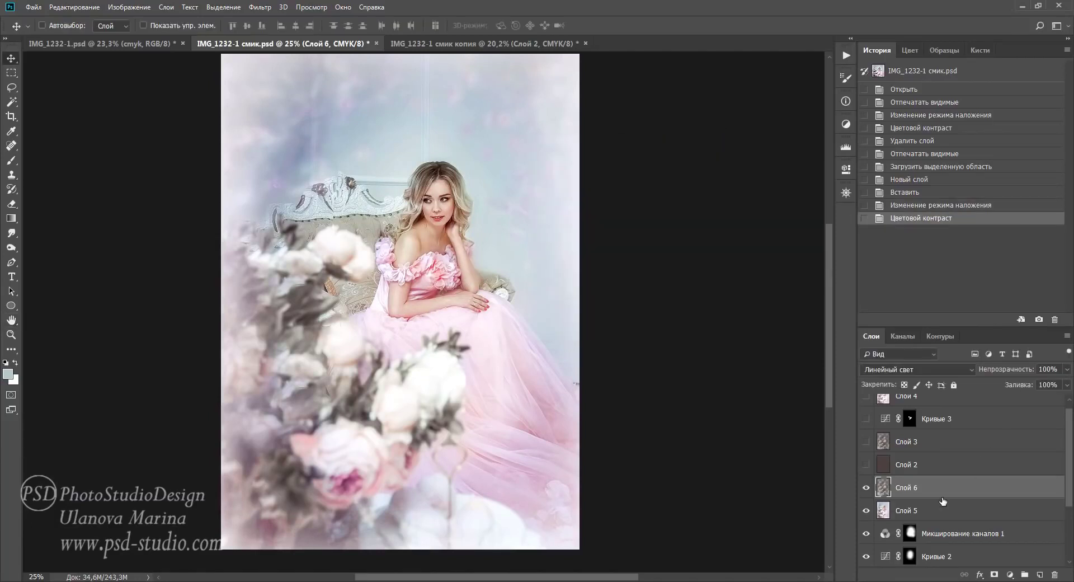
pyautogui.press('Delete')
# - Turn Слой 2 and Слой 3 back on
pyautogui.click(865, 464)
pyautogui.click(865, 442)
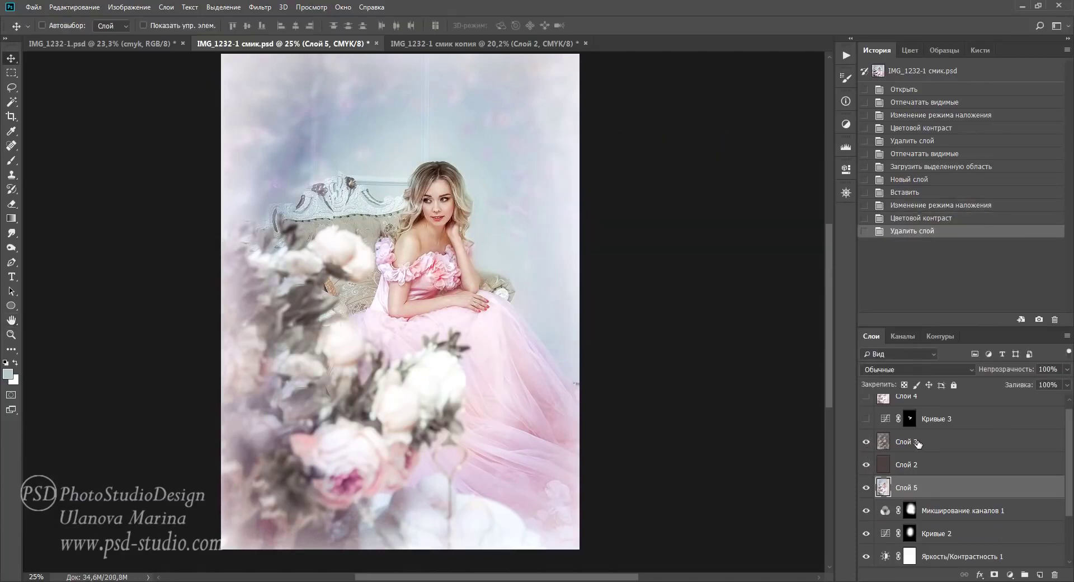
pyautogui.click(927, 452)
pyautogui.click(925, 466)
pyautogui.scroll(1, 926, 470)
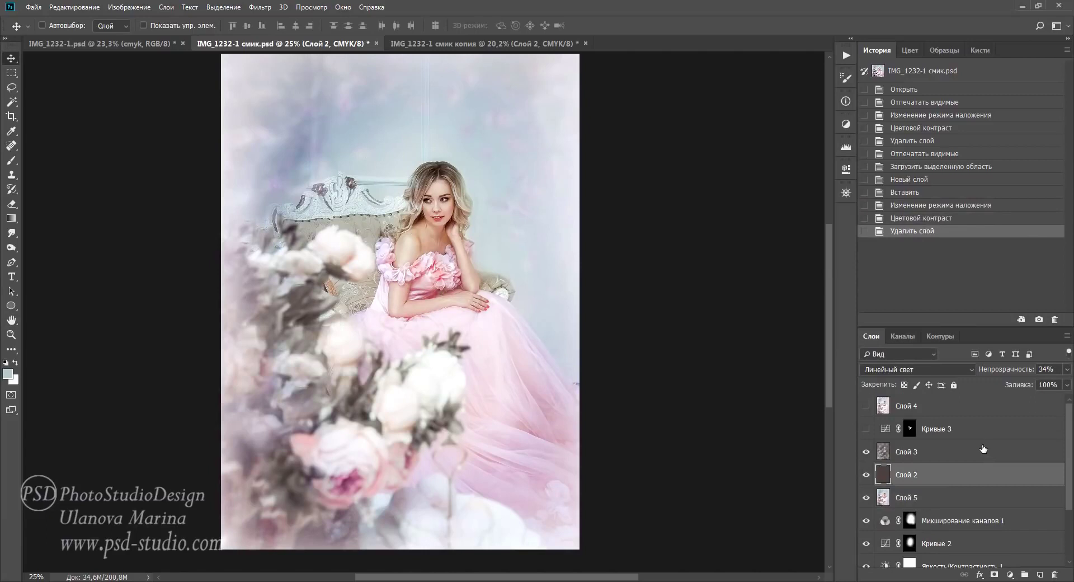
pyautogui.click(924, 454)
pyautogui.click(938, 474)
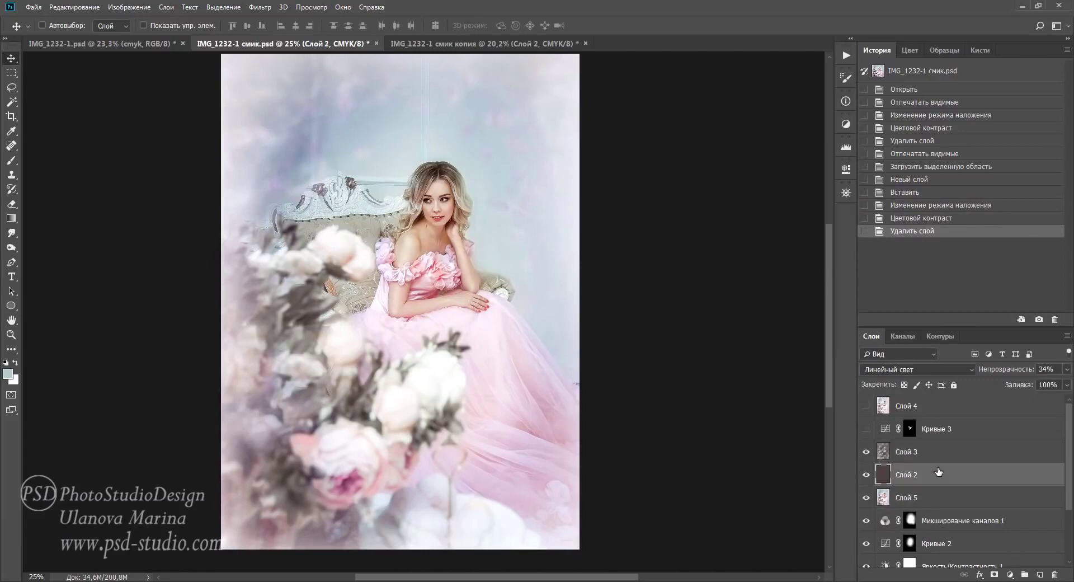
# - Enable Кривые 3, compare it off and on, then switch to IMG_1232-1.psd
pyautogui.click(866, 429)
pyautogui.click(885, 429)
pyautogui.doubleClick(885, 428)
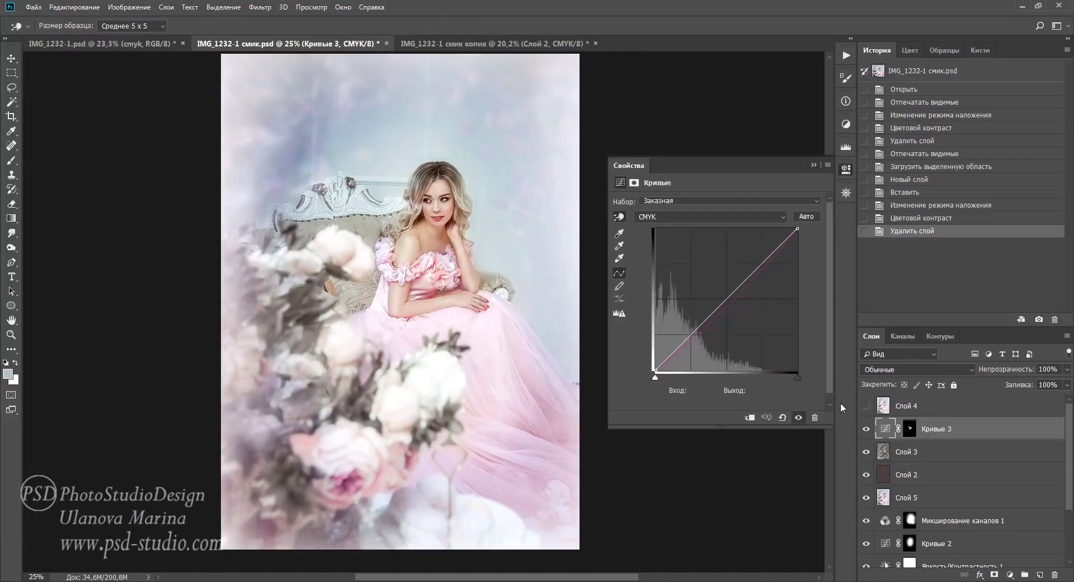
pyautogui.click(799, 418)
pyautogui.click(799, 418)
pyautogui.click(799, 418)
pyautogui.click(814, 165)
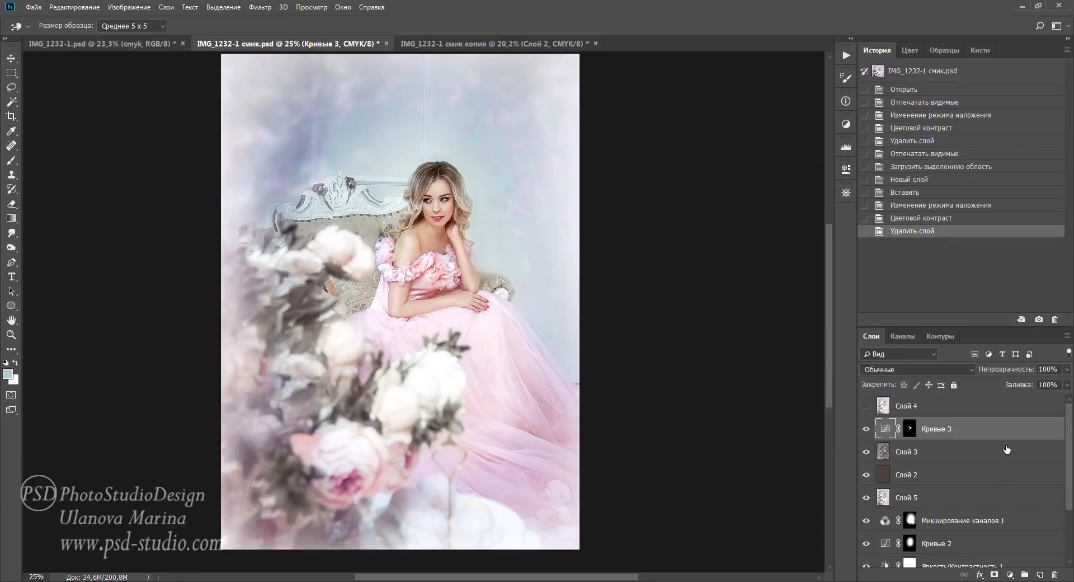
pyautogui.click(140, 45)
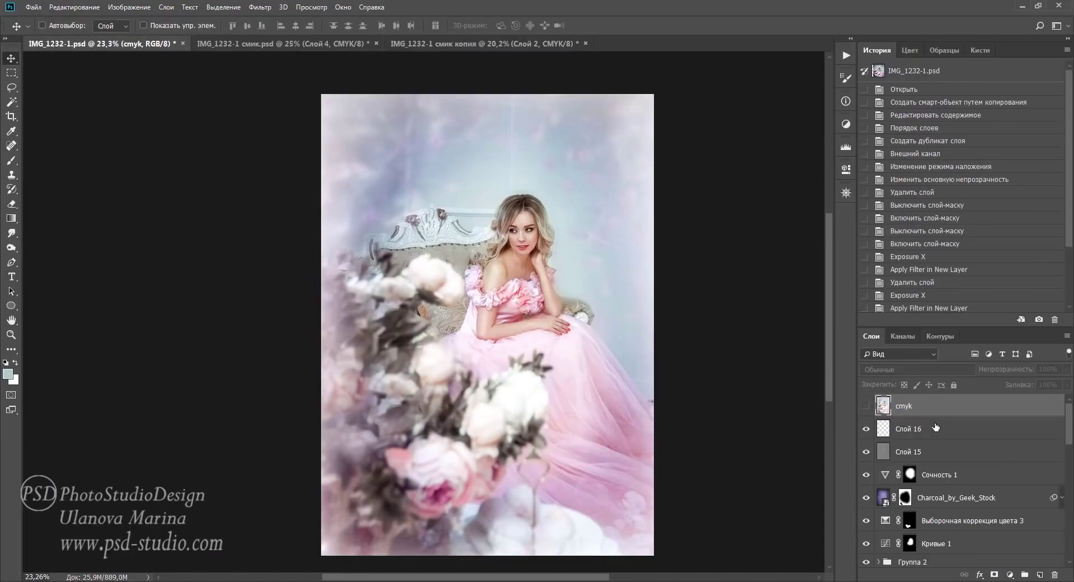
# - Toggle the top cmyk layer against the original below and leave it visible
pyautogui.click(866, 406)
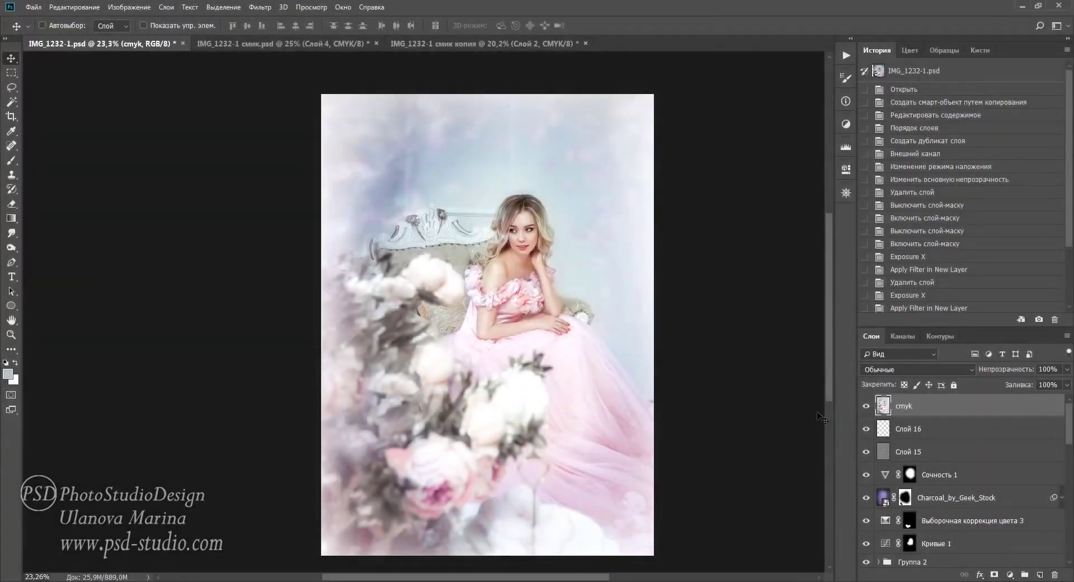
pyautogui.click(866, 405)
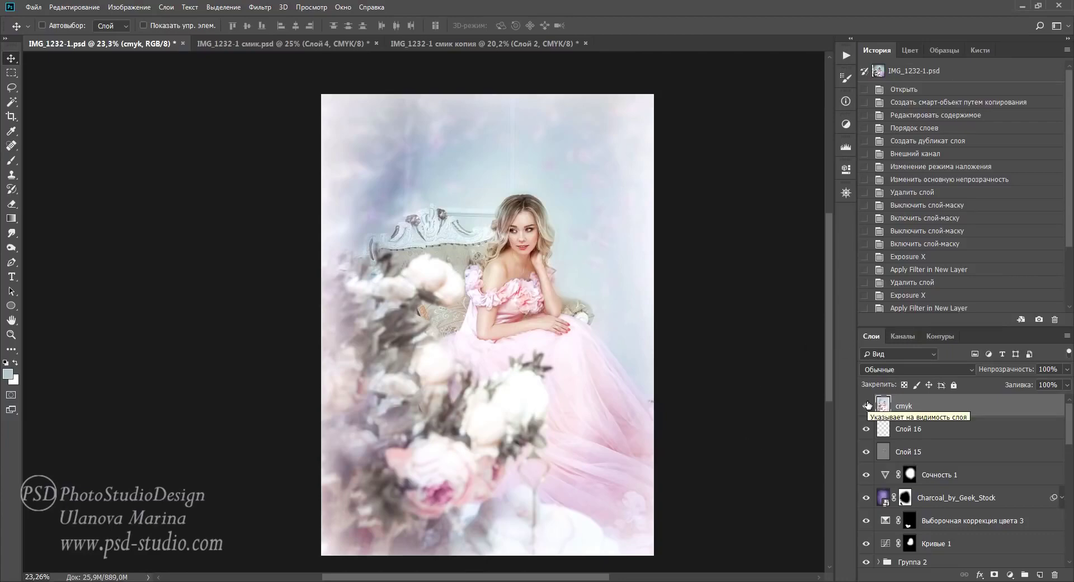
pyautogui.click(867, 404)
pyautogui.click(866, 405)
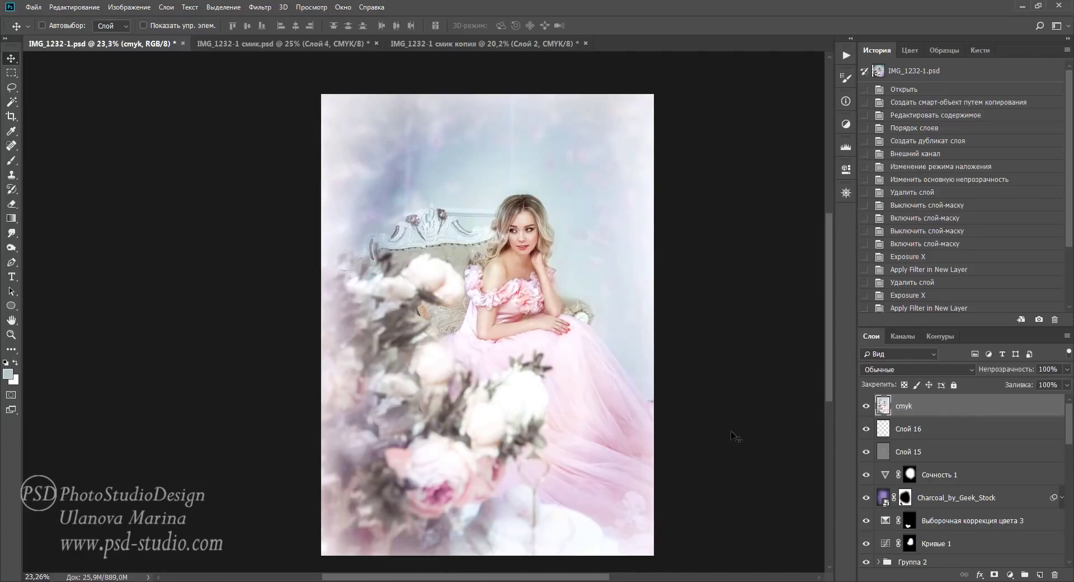